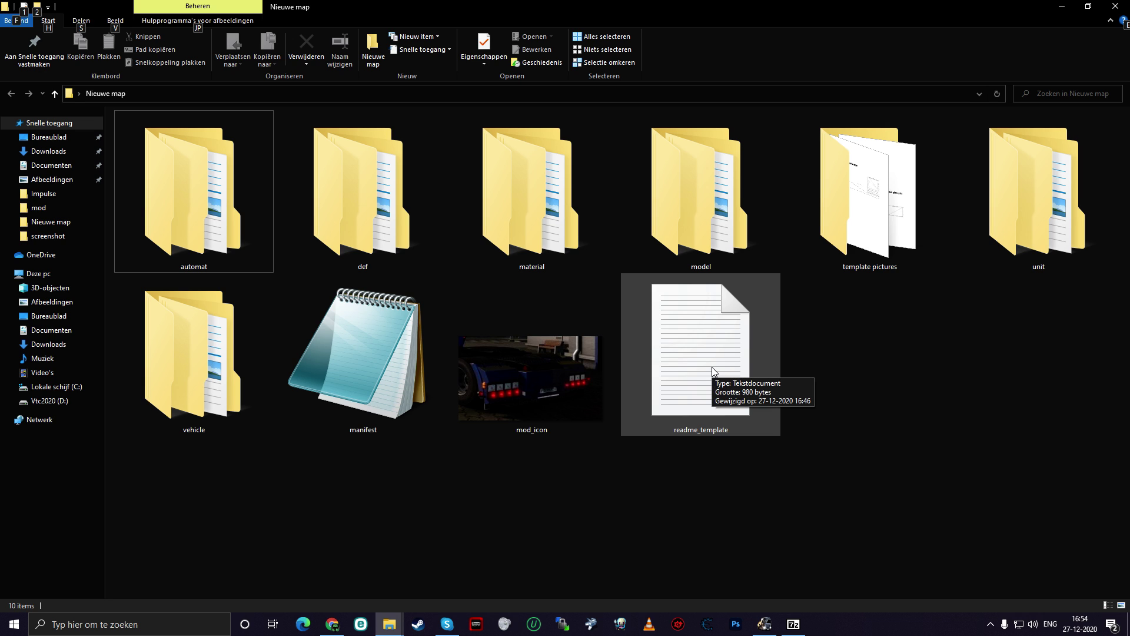
- Read the notes in readme_template on which .mat files control part shininess or darkness, then close it
double_click(689, 366)
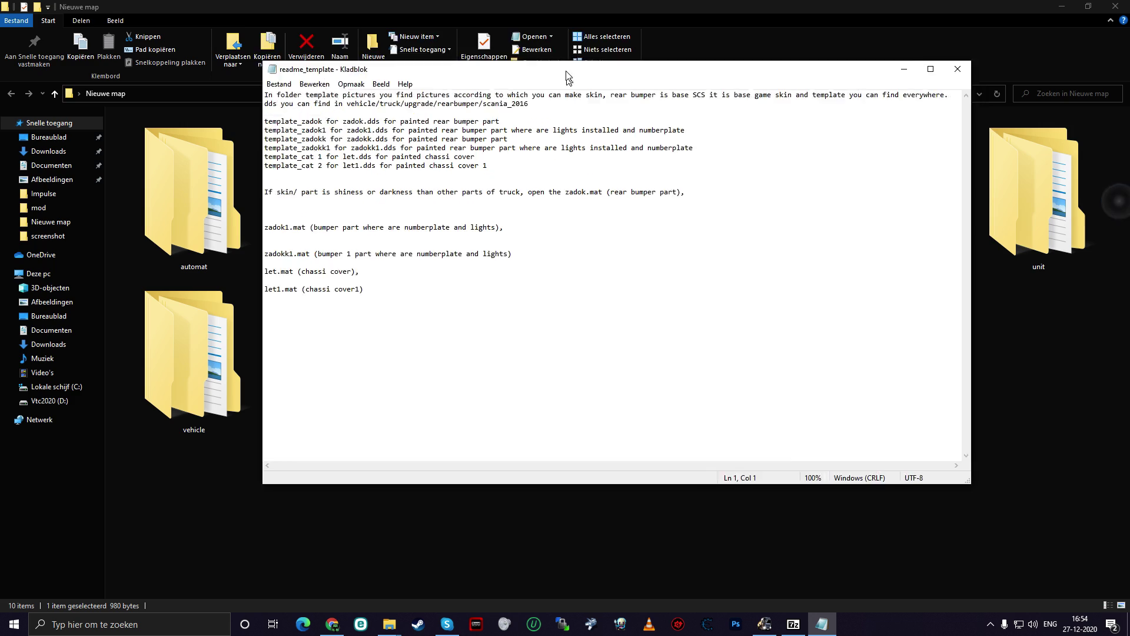
double_click(555, 59)
left_click_drag(101, 225, 6, 165)
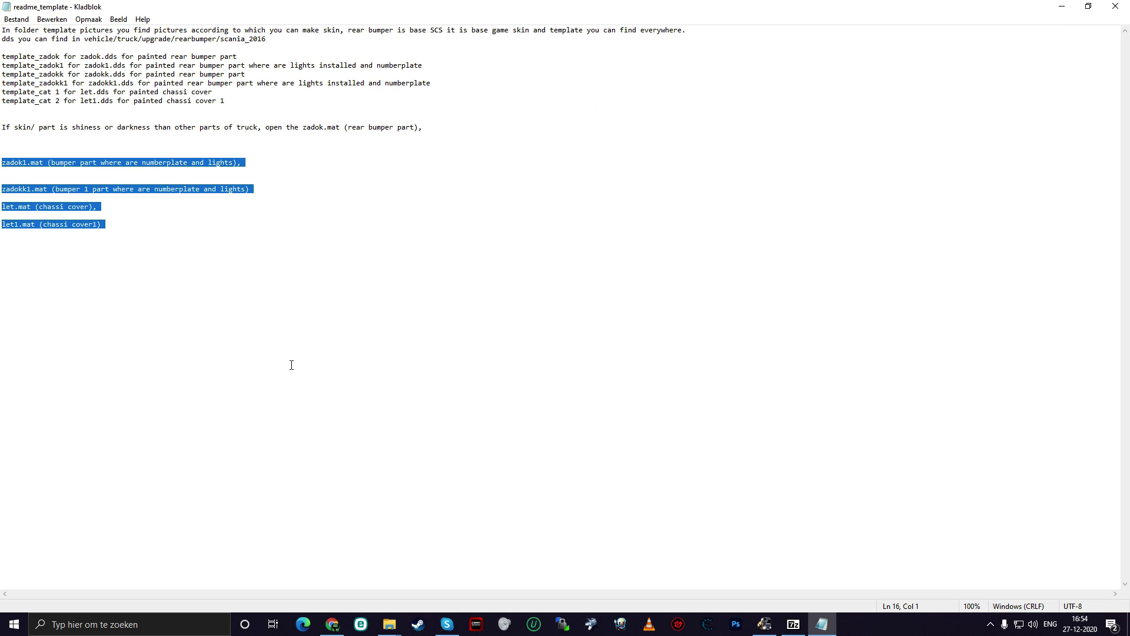
left_click(110, 233)
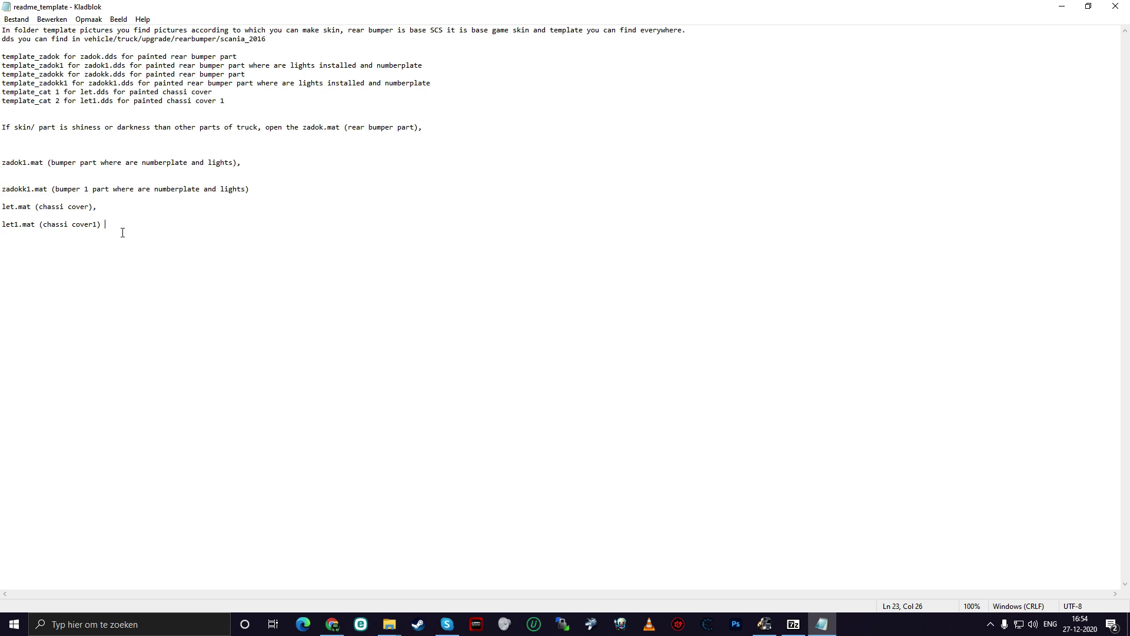
left_click_drag(122, 233, 6, 114)
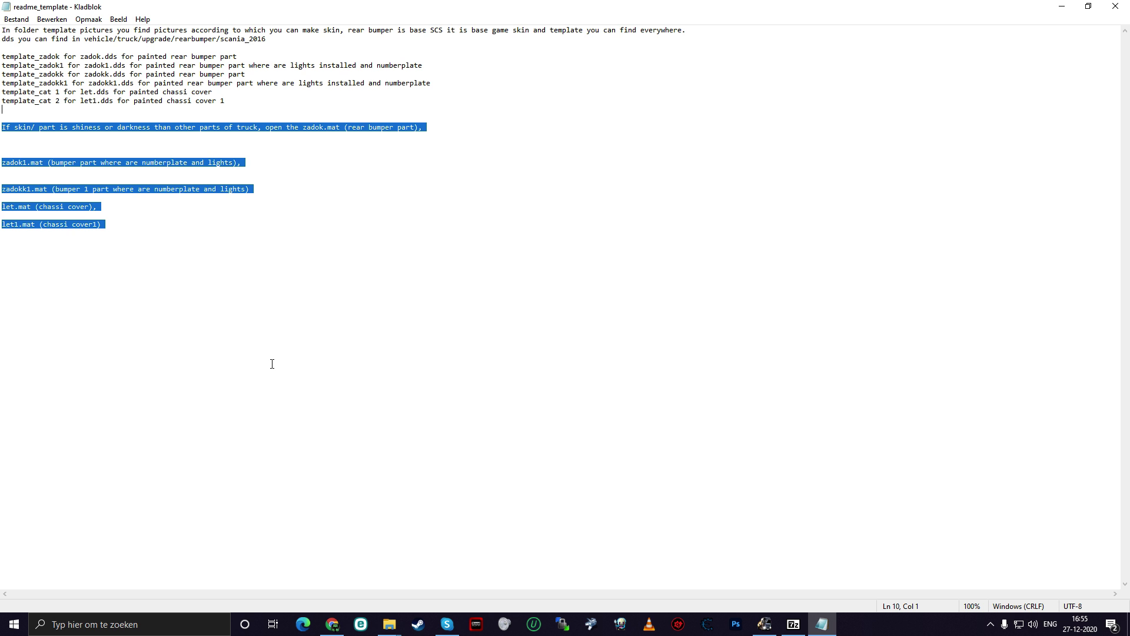
left_click(1115, 5)
- Switch to Euro Truck Simulator 2, inspect the truck's paint outdoors in driving mode, and leave the profile
left_click(764, 624)
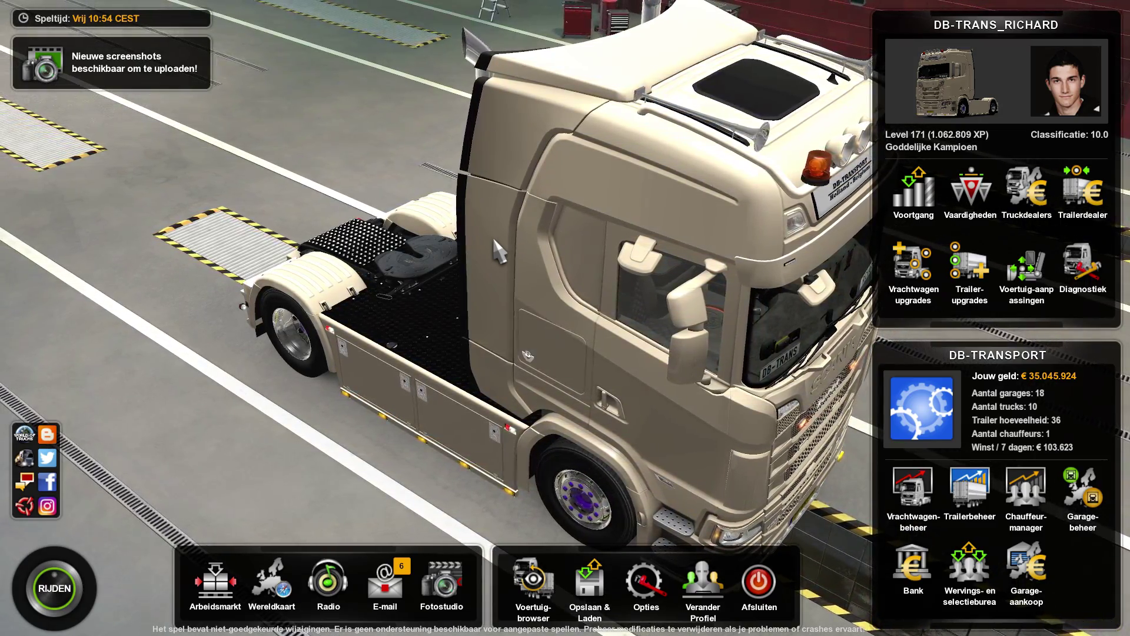
left_click(293, 596)
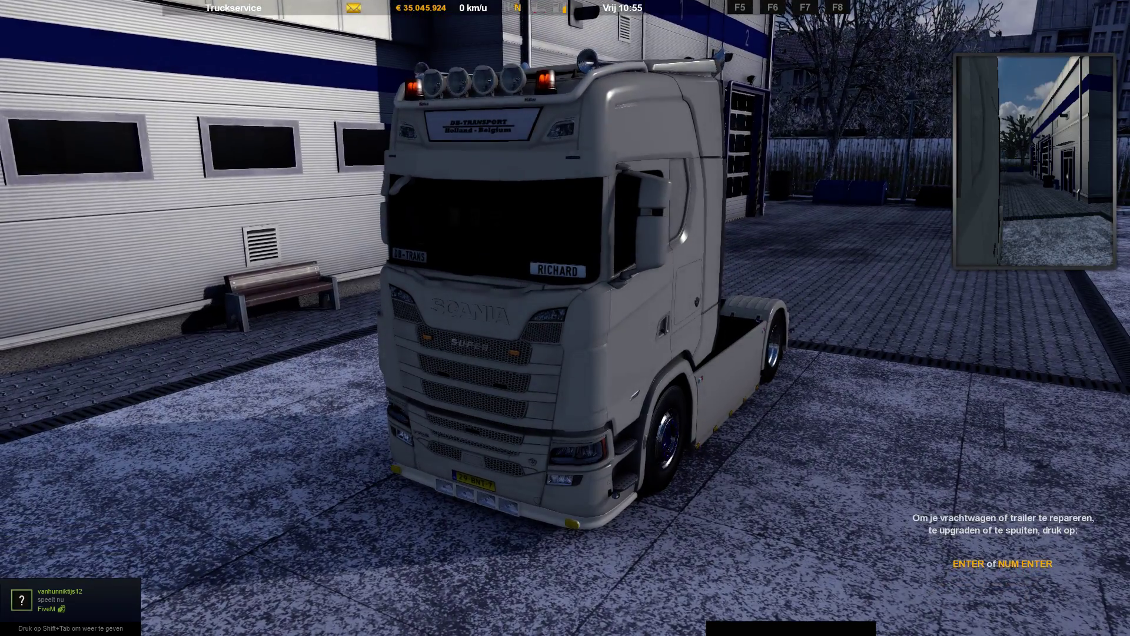
key("Escape")
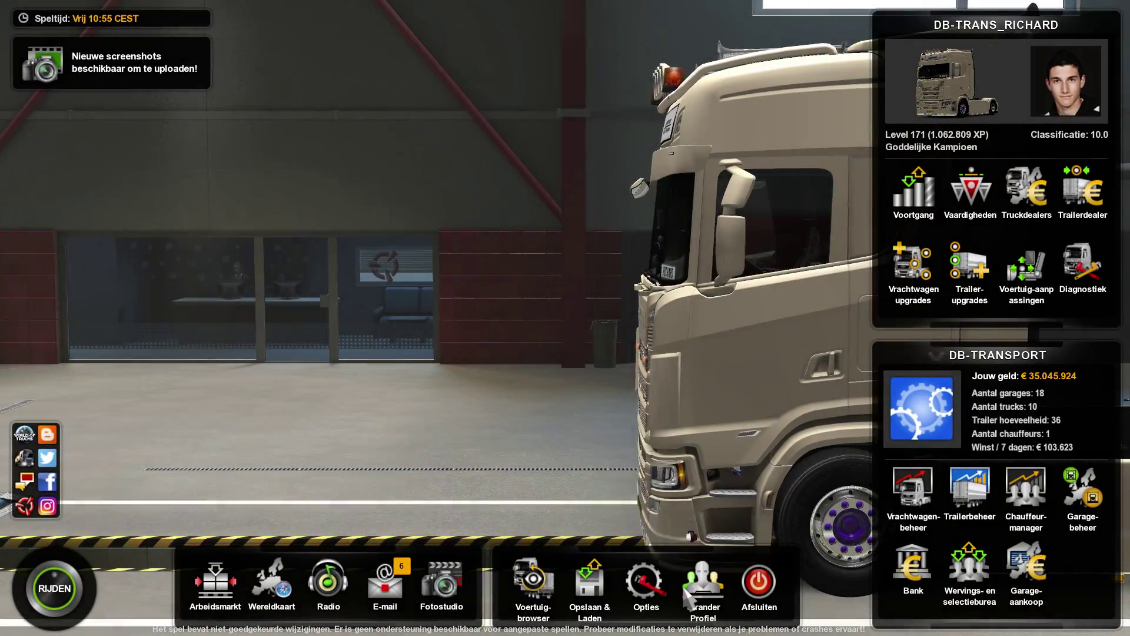
left_click(697, 583)
left_click(531, 416)
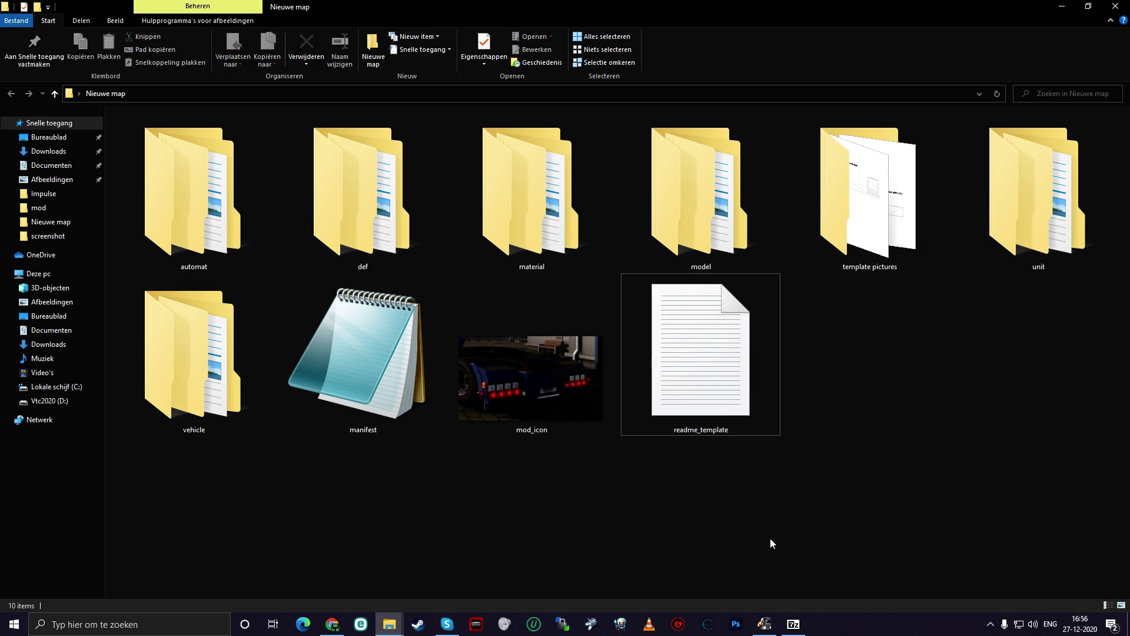
- Search Nieuwe map for "zad" and open the zadokk.mat and zadokk1.mat files in Notepad++
left_click(1087, 96)
type("zad")
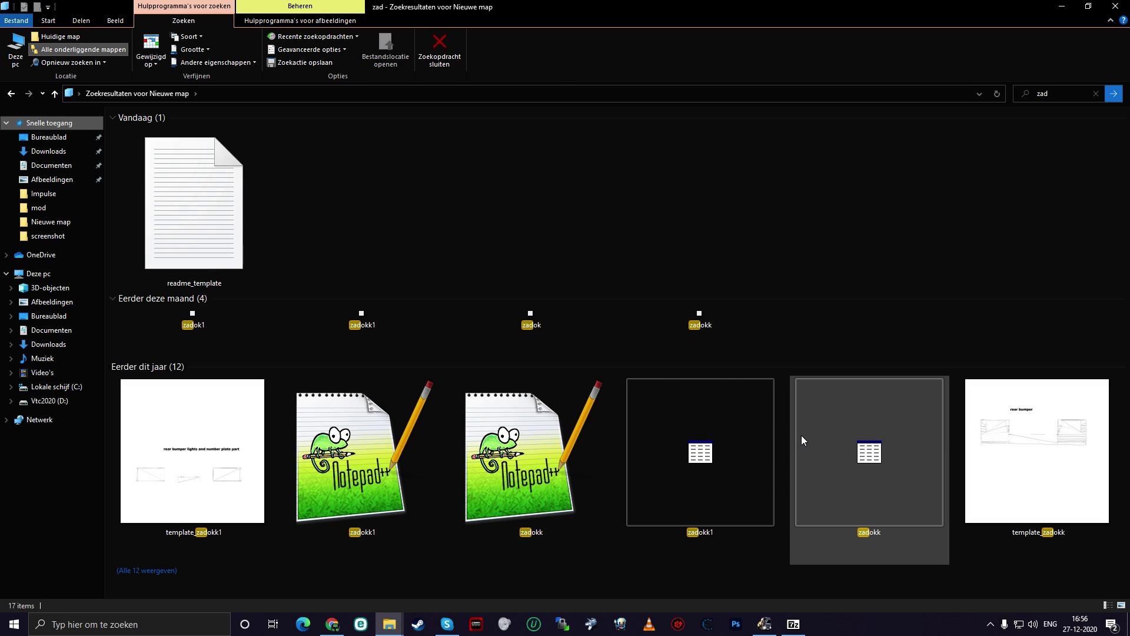
left_click(706, 472)
left_click(848, 486, "ctrl")
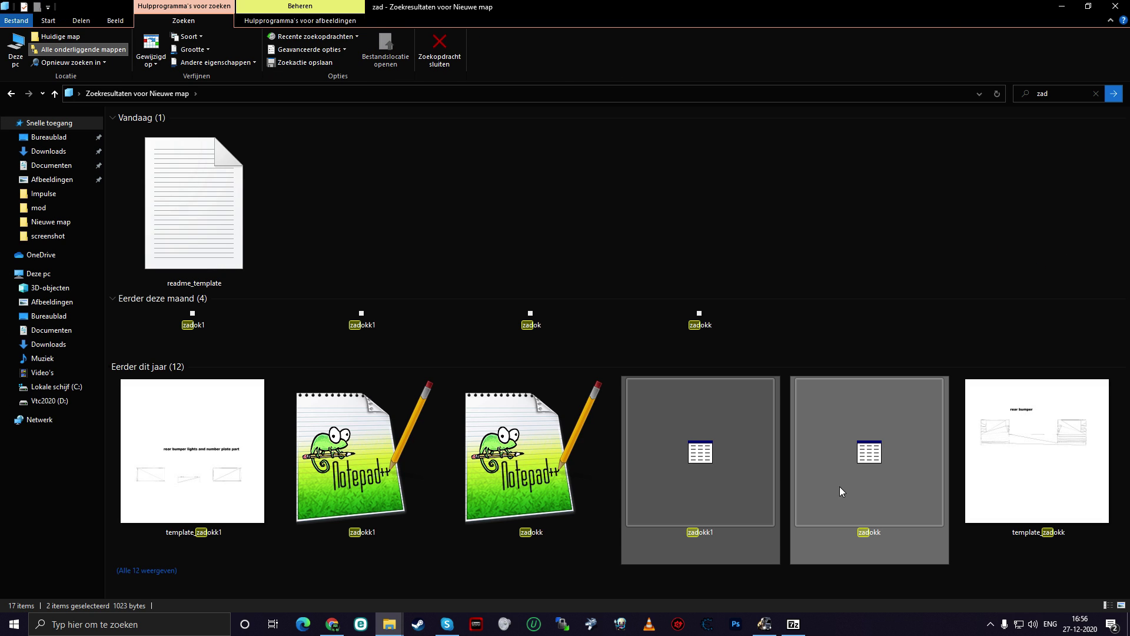
mouse_move(708, 536)
right_click(853, 440)
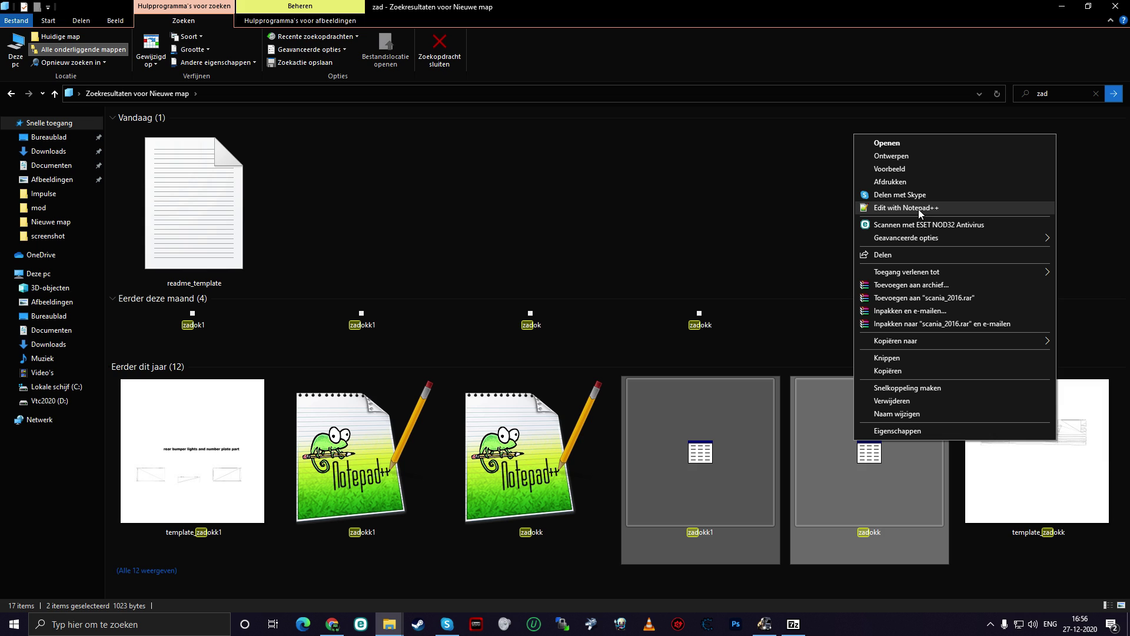
left_click(937, 207)
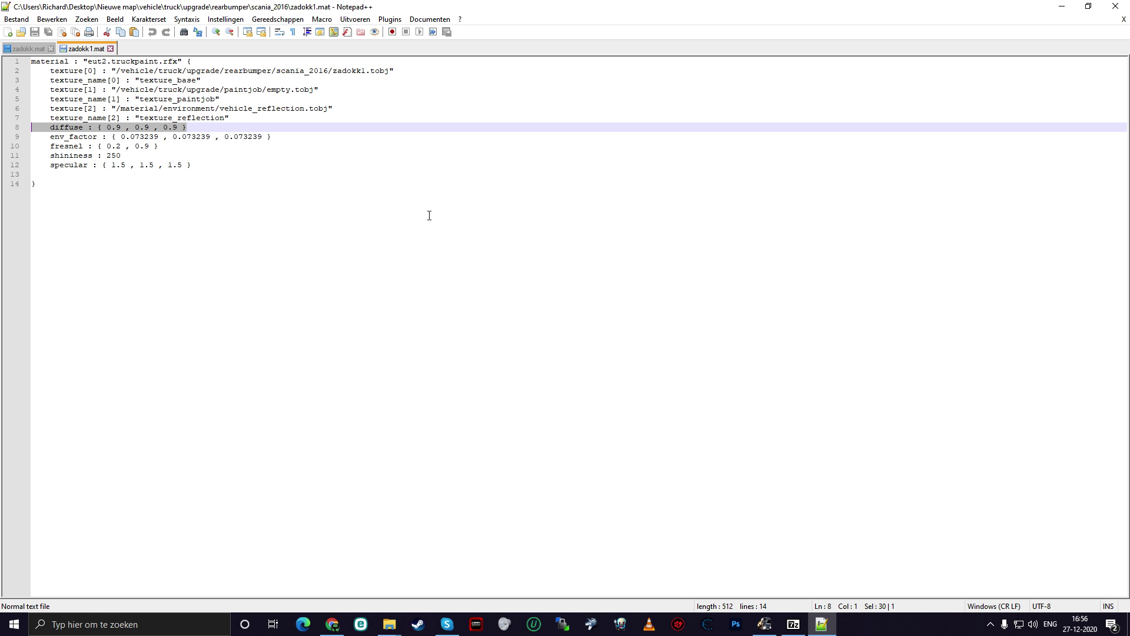
- Set all three diffuse values in zadokk1.mat to 0.8
left_click(202, 131)
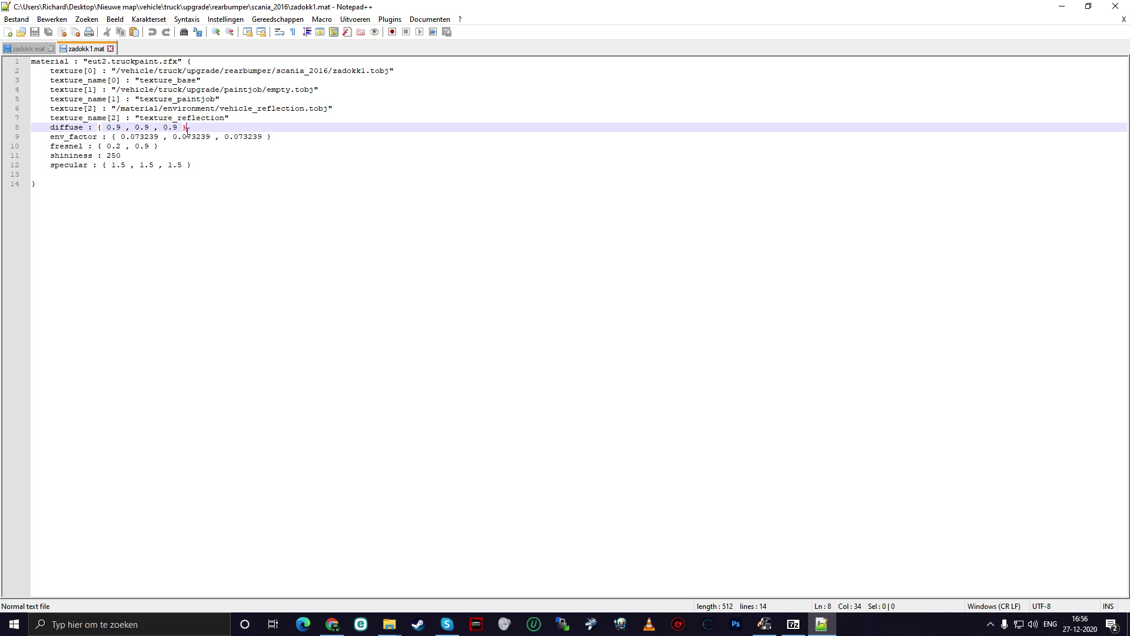
key("Left")
key("Left")
key("BackSpace")
type("8")
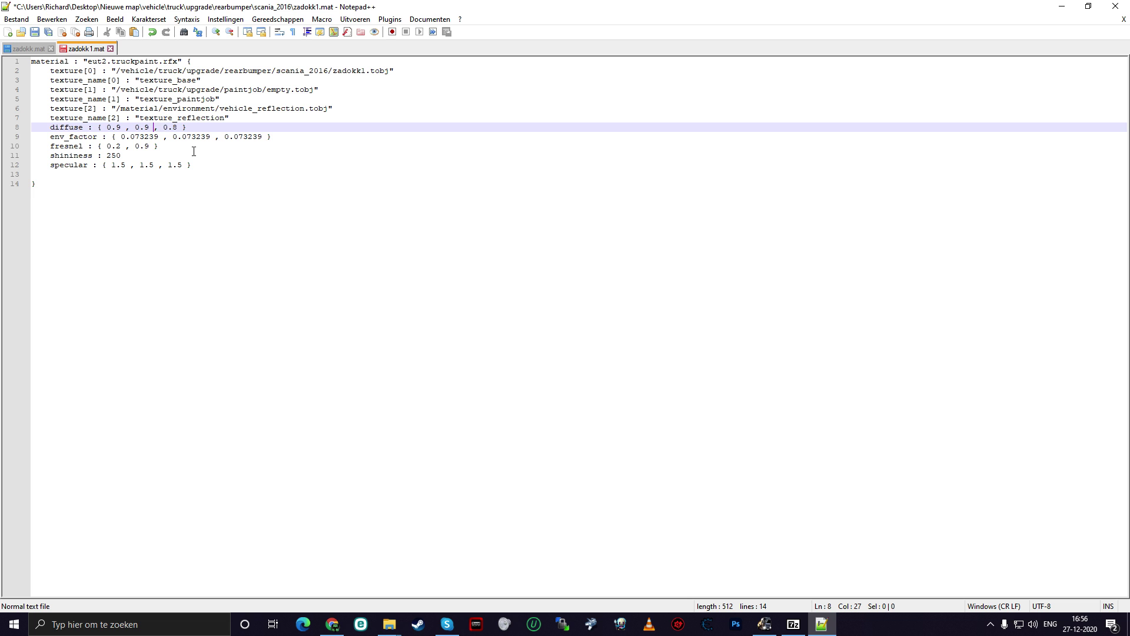
key("BackSpace")
type("8")
key("BackSpace")
type("8")
- Copy the edited diffuse line of zadokk1.mat and save the file
left_click_drag(187, 129, 41, 125)
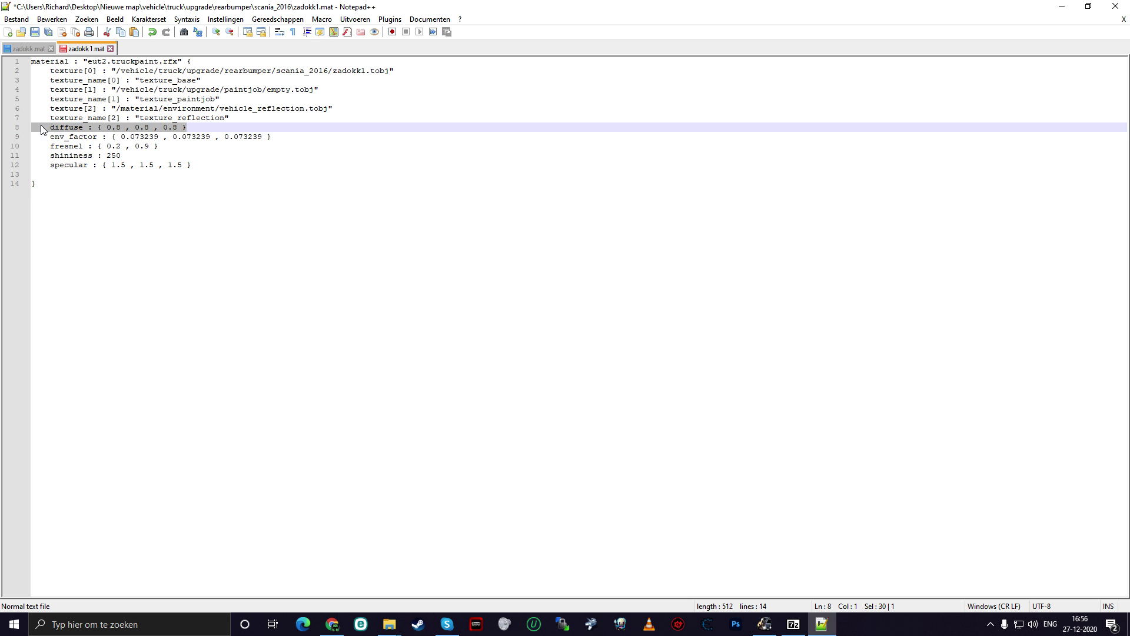
right_click(41, 124)
left_click(71, 148)
left_click(35, 32)
- Replace the diffuse line in zadokk.mat with the copied 0.8 line, save the file and close the editor
left_click(33, 51)
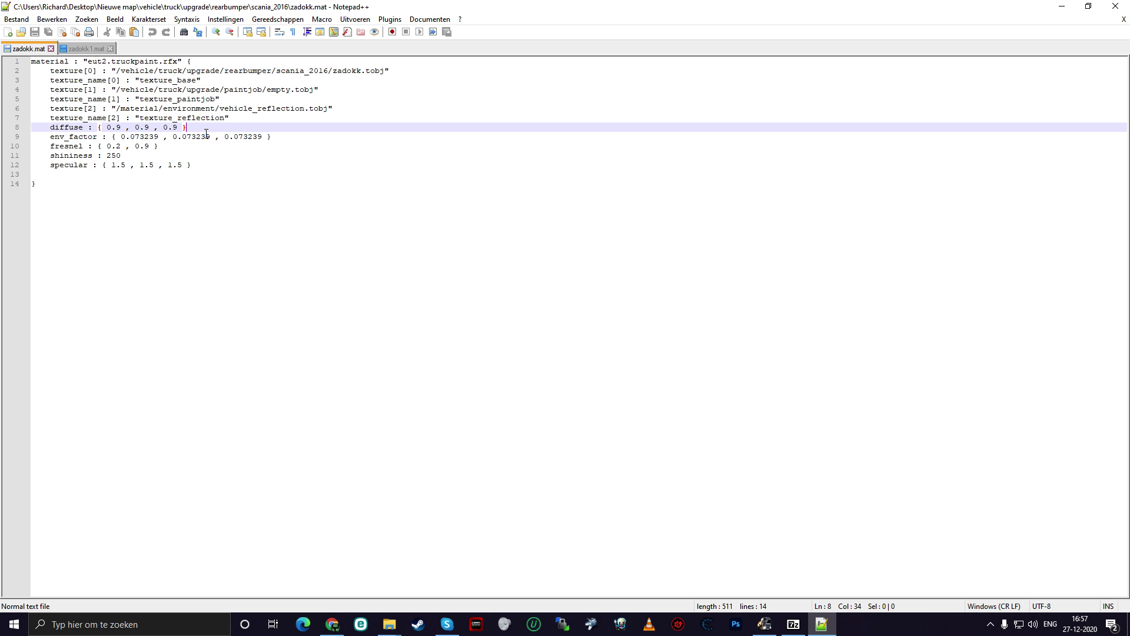
left_click_drag(210, 129, 39, 126)
right_click(41, 126)
left_click(65, 162)
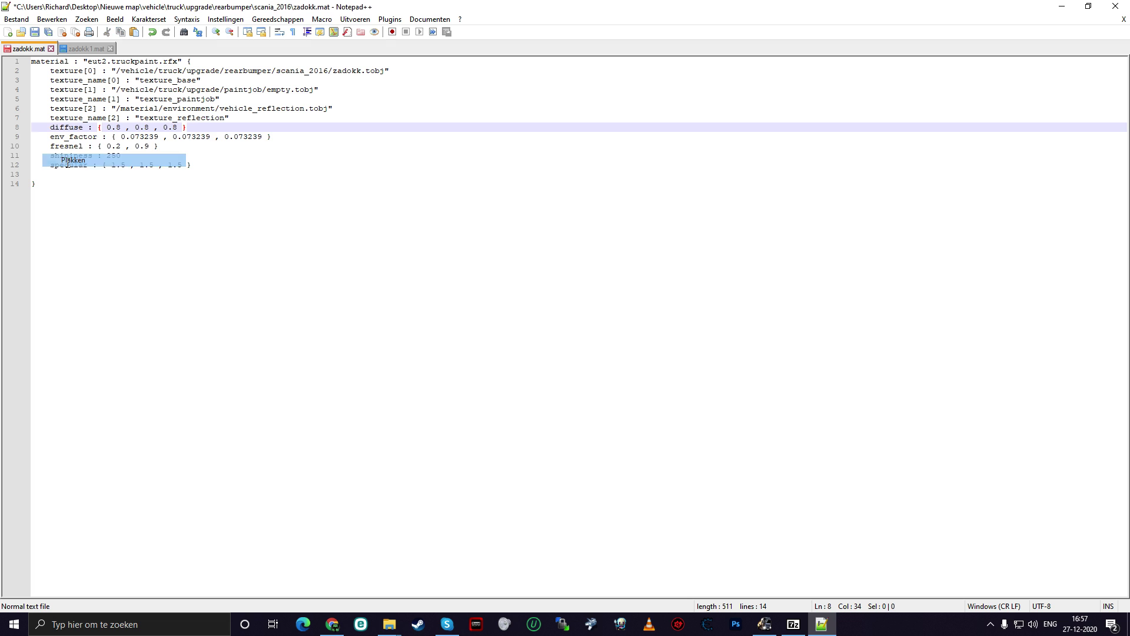
left_click(34, 32)
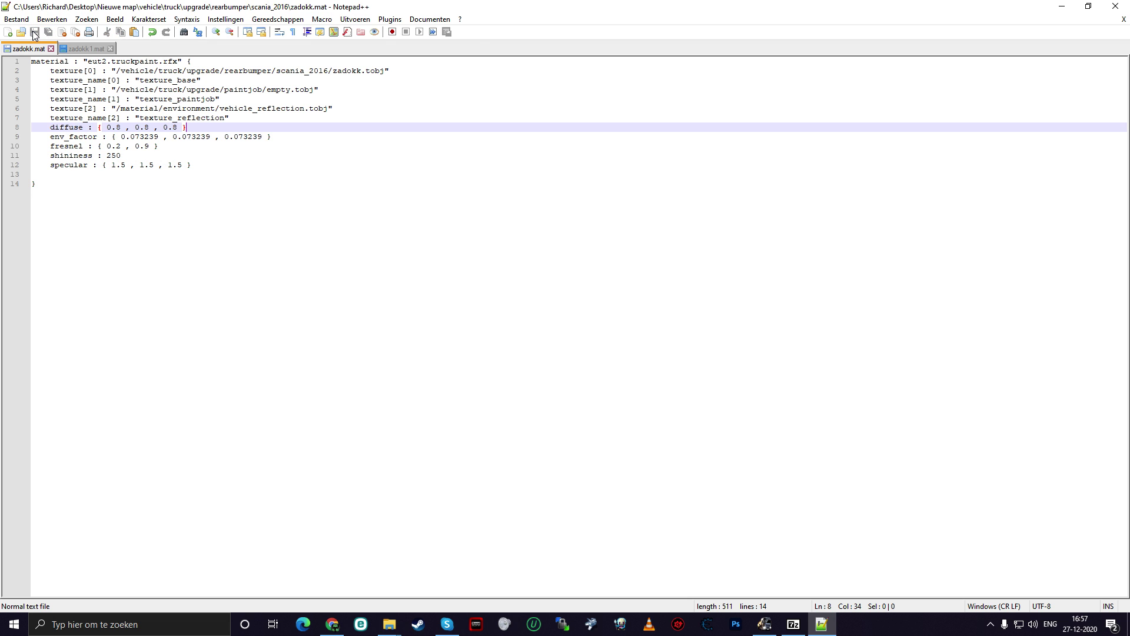
left_click(1114, 10)
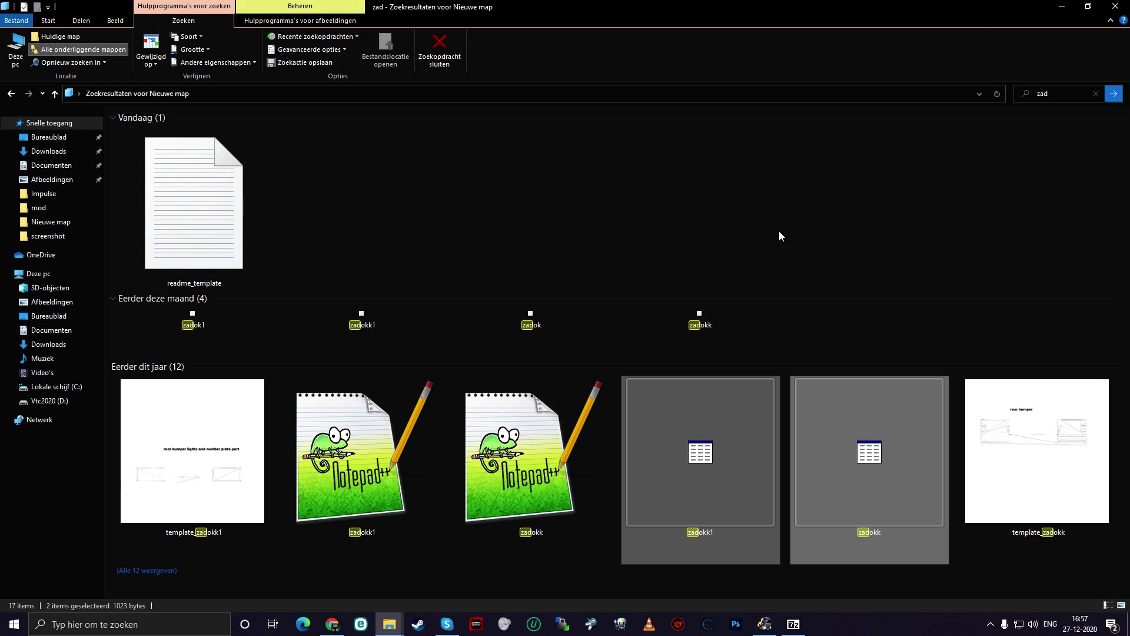
- Add all files and folders from Nieuwe map to the rearbumper_pack.zip archive in 7-Zip
left_click(1116, 7)
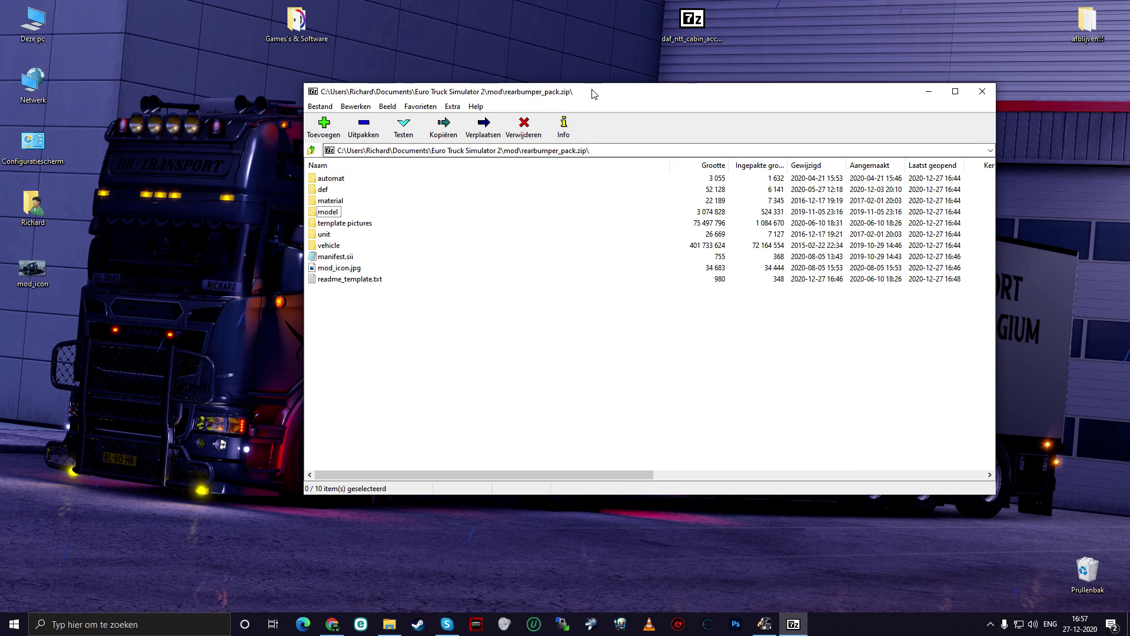
key("super+d")
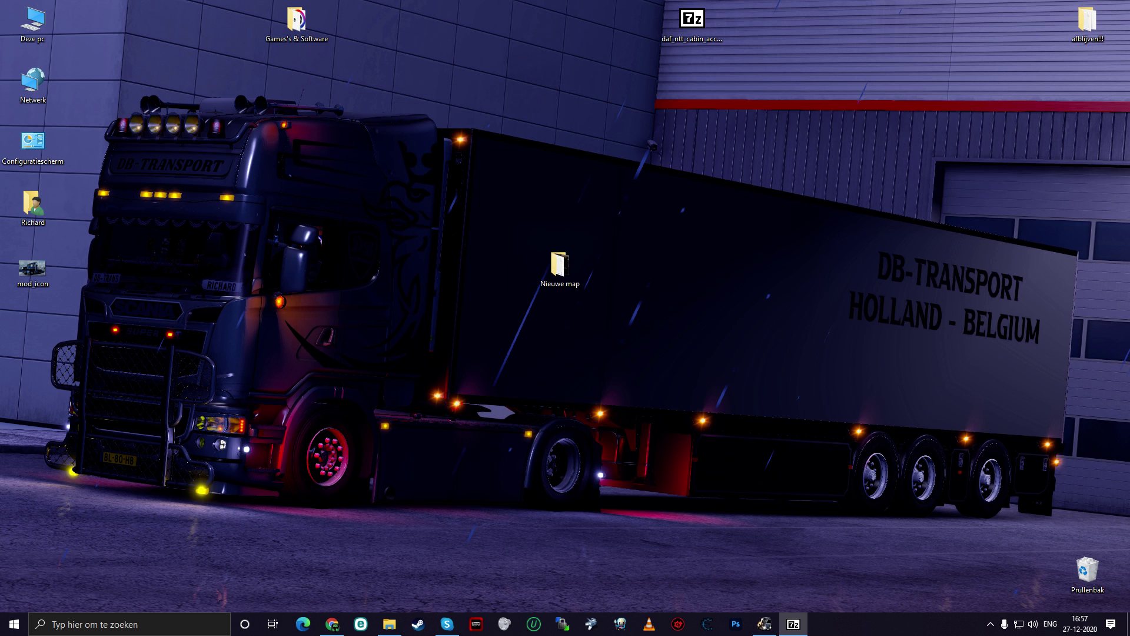
double_click(573, 280)
left_click_drag(1106, 566, 181, 168)
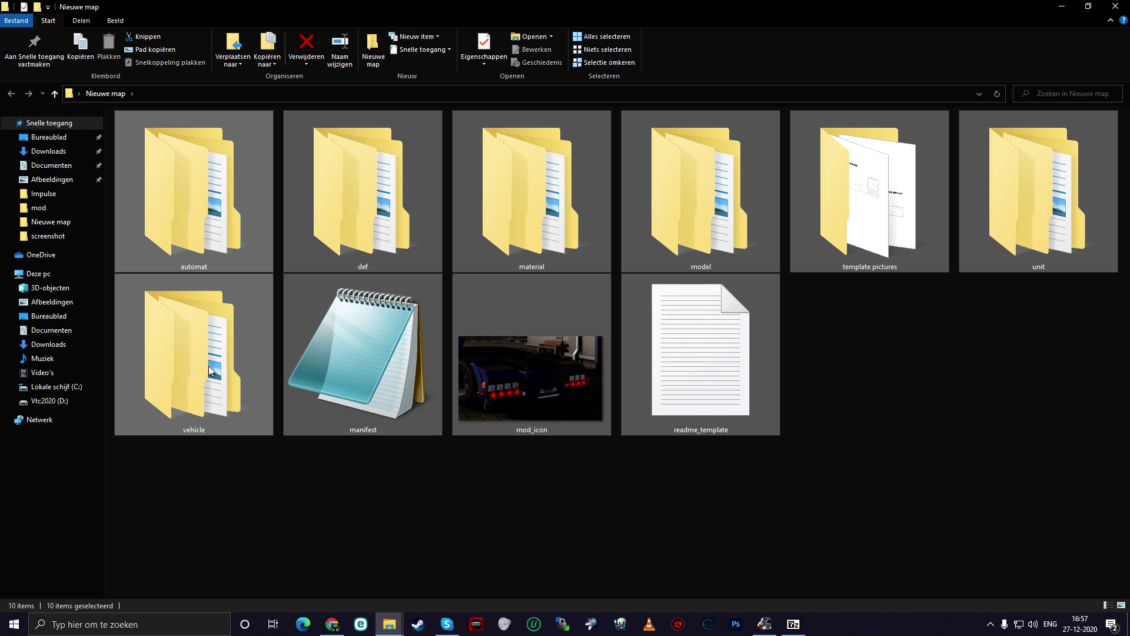
left_click_drag(193, 338, 1056, 608)
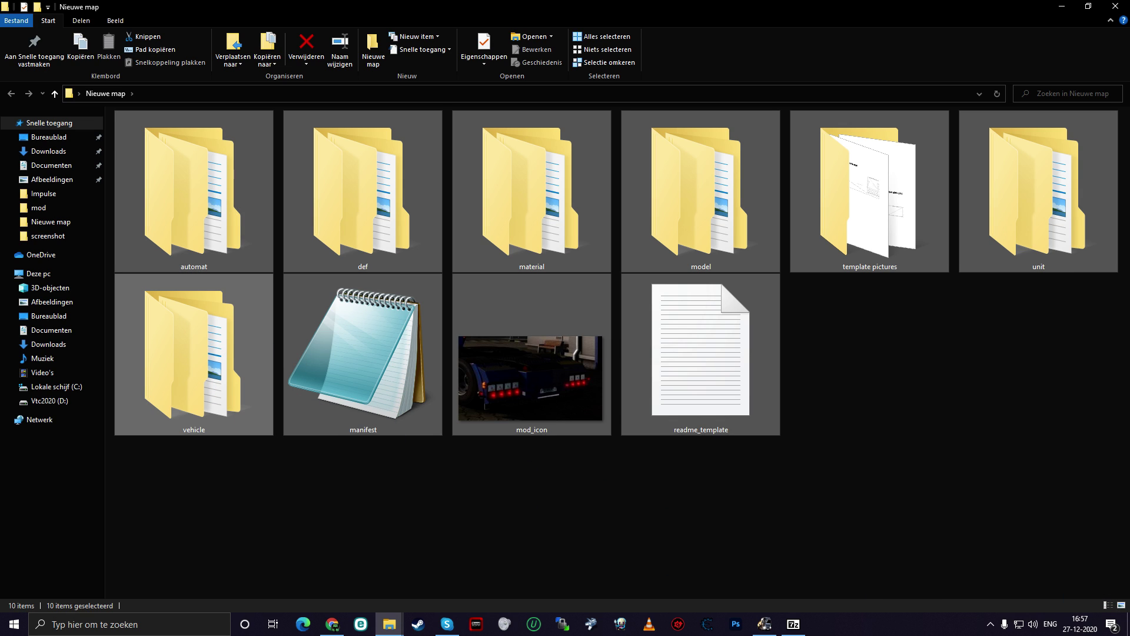
left_click_drag(1056, 608, 793, 623)
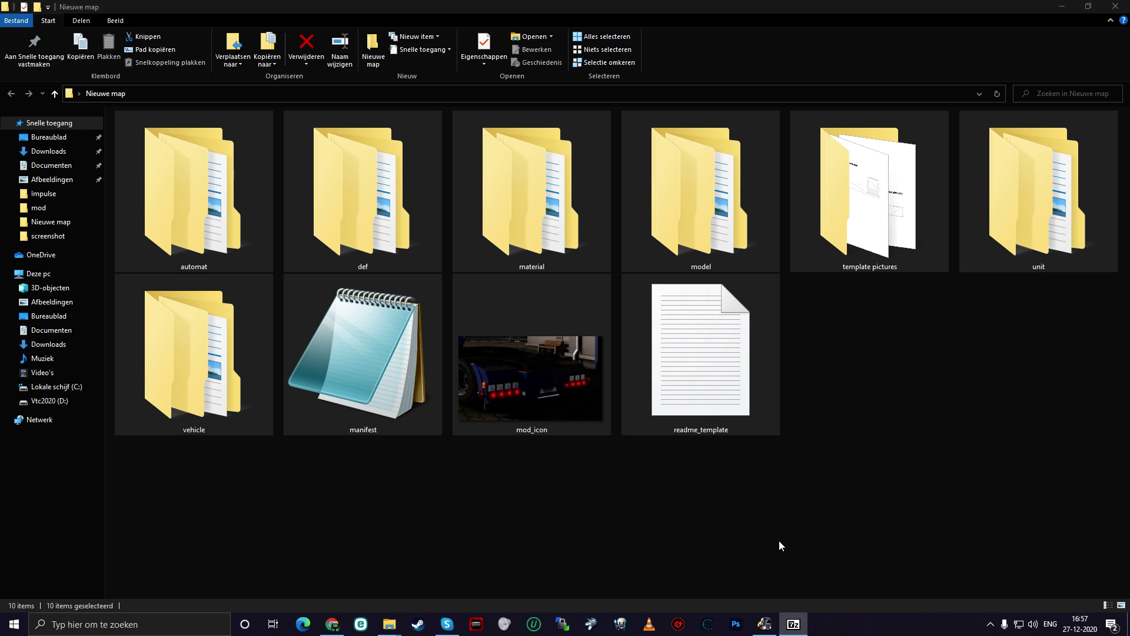
- Load the profile in Euro Truck Simulator 2, check the rear bumper's colour in driving mode, and leave the profile
left_click(764, 624)
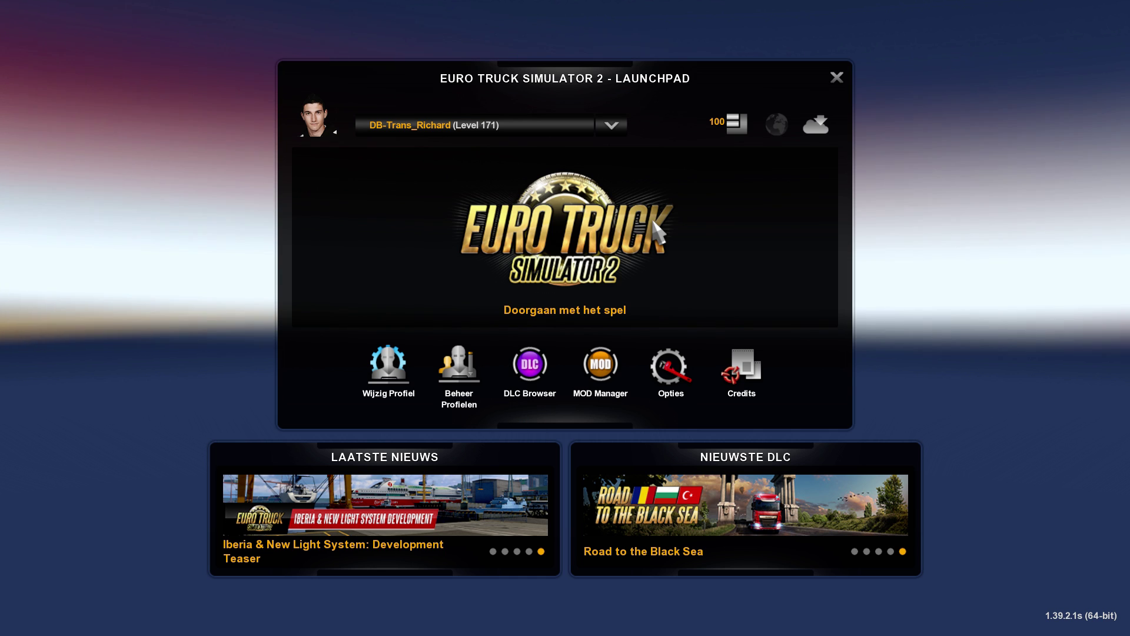
left_click(599, 239)
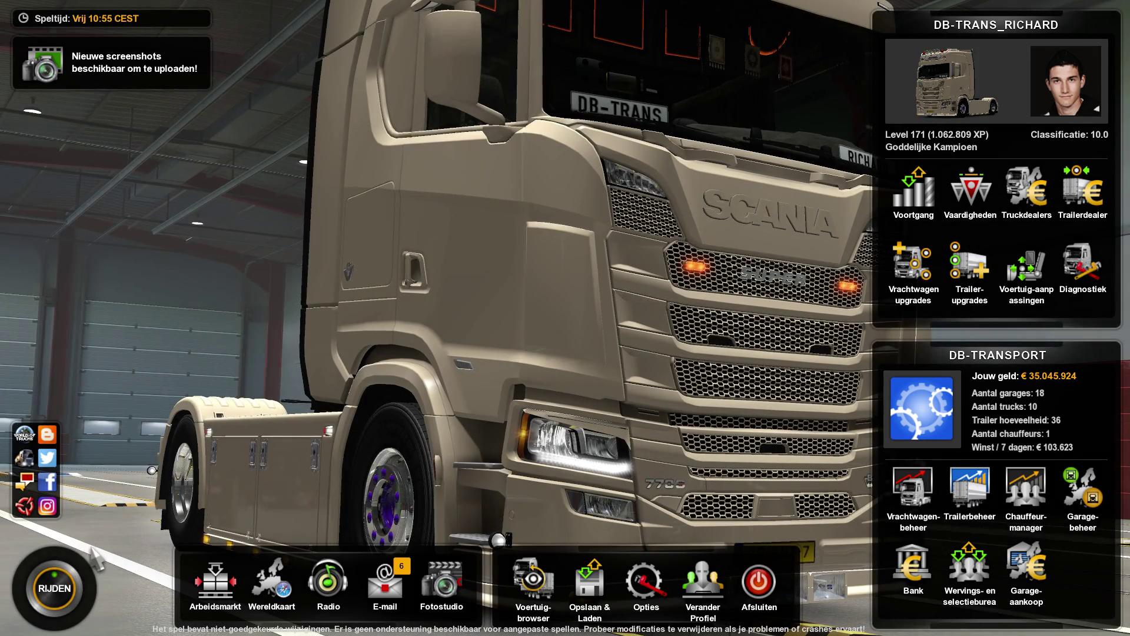
left_click(57, 585)
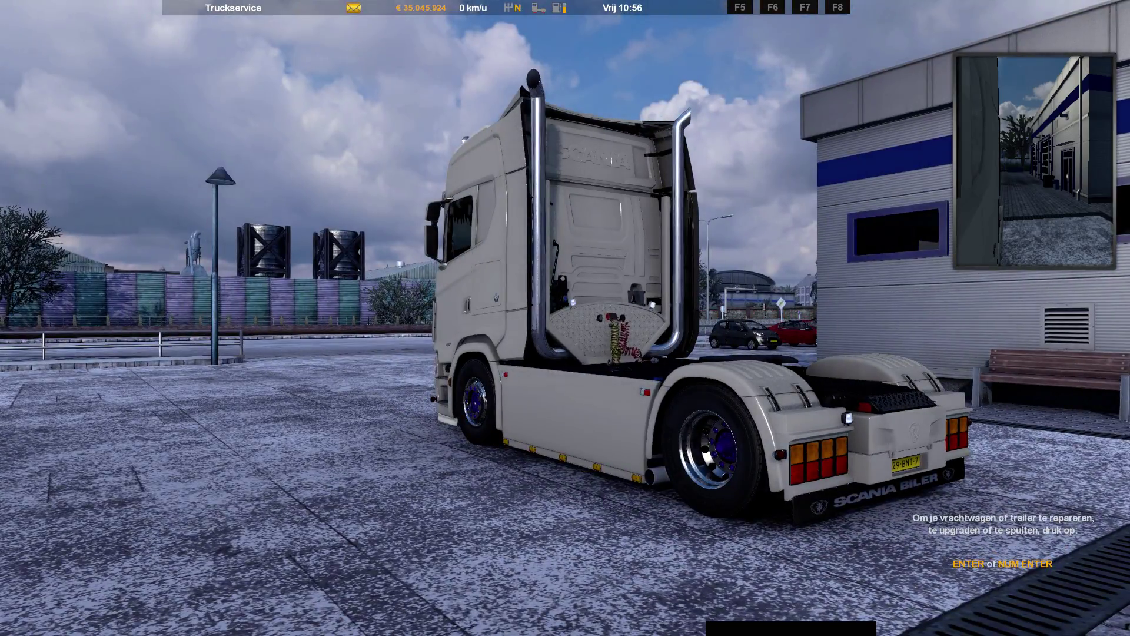
key("Escape")
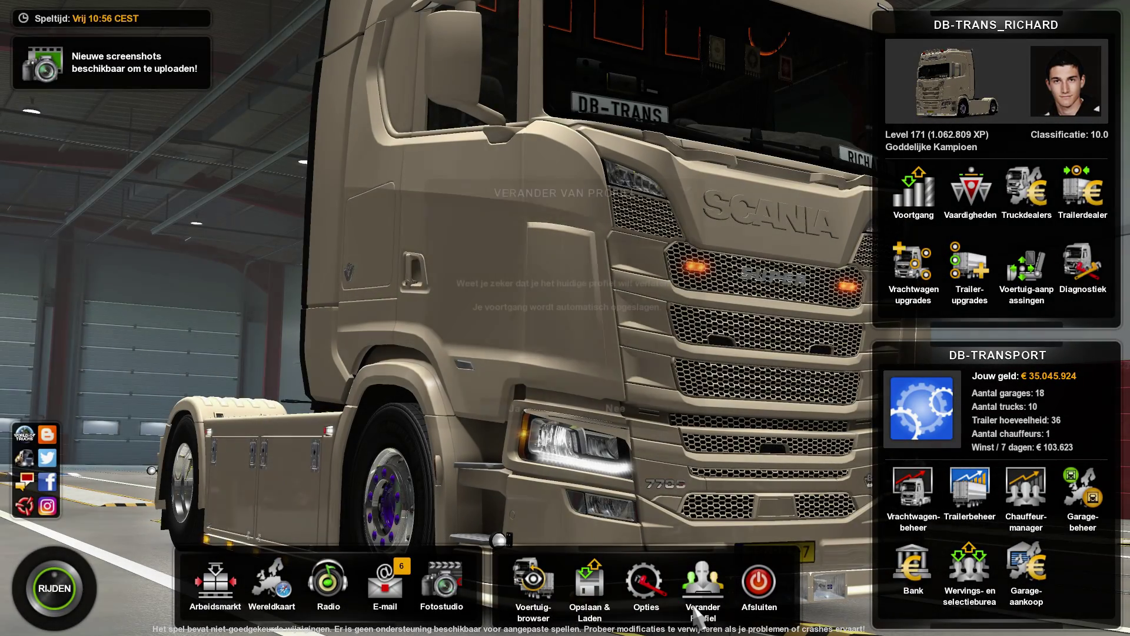
left_click(703, 580)
left_click(476, 414)
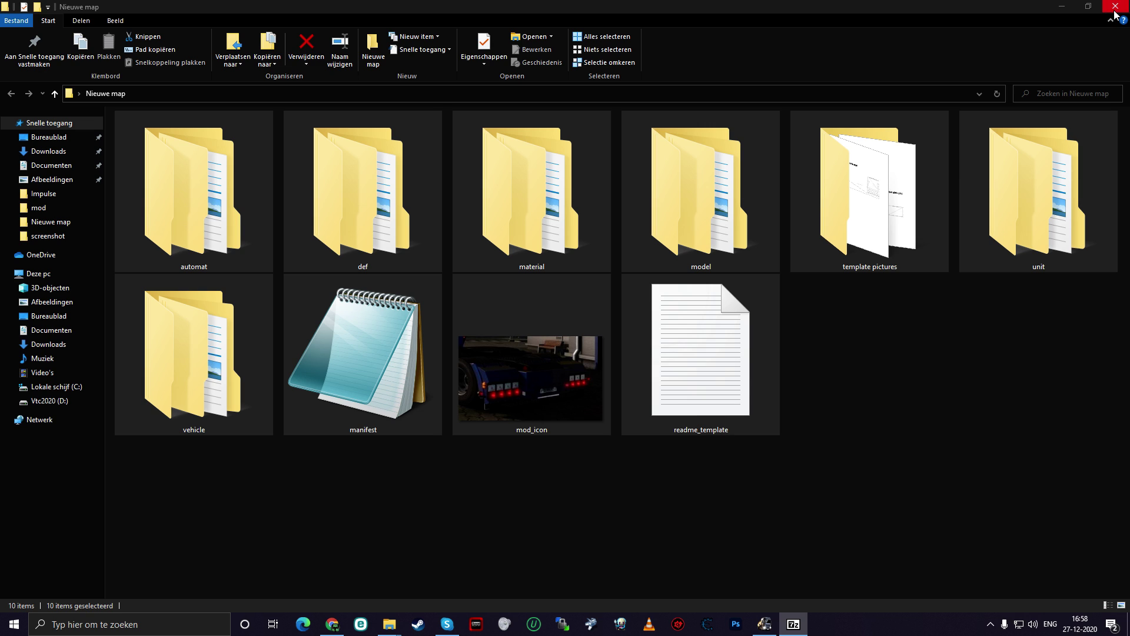
- Repeat the "zad" search in Nieuwe map and reopen zadokk.mat and zadokk1.mat in Notepad++
left_click(1062, 98)
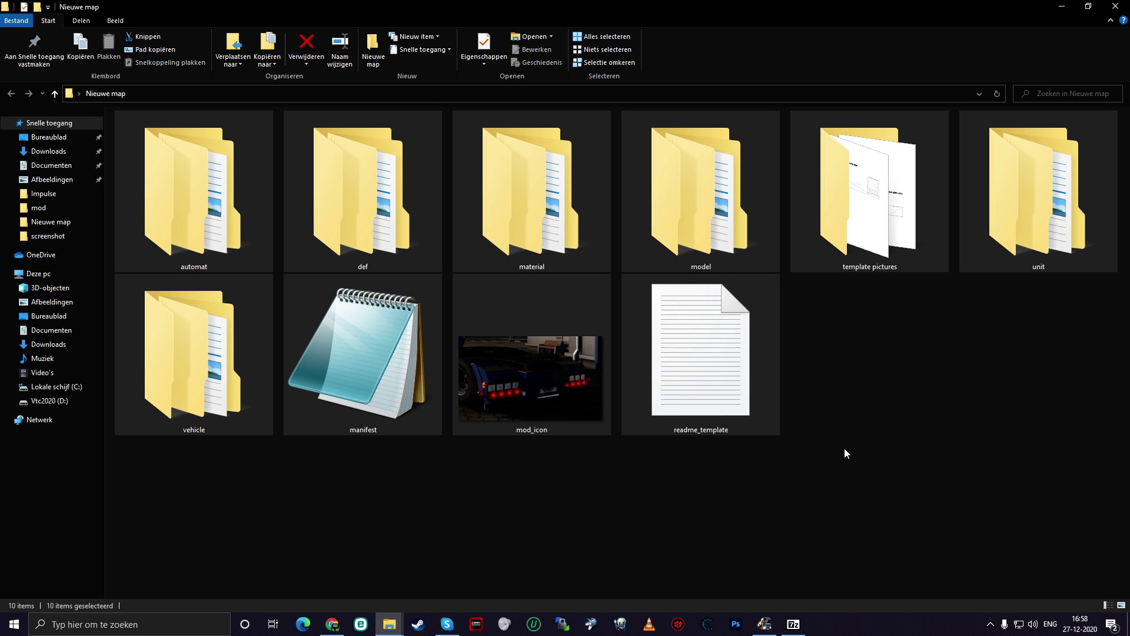
left_click(1052, 93)
left_click(1052, 114)
left_click(860, 476)
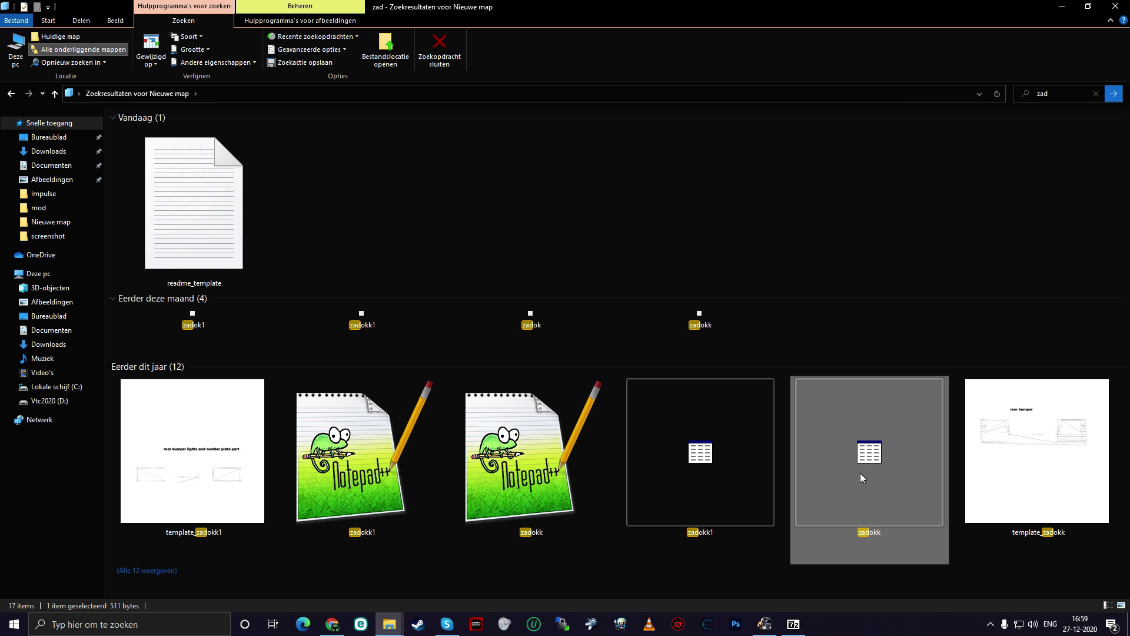
left_click(687, 484, "ctrl")
right_click(687, 484)
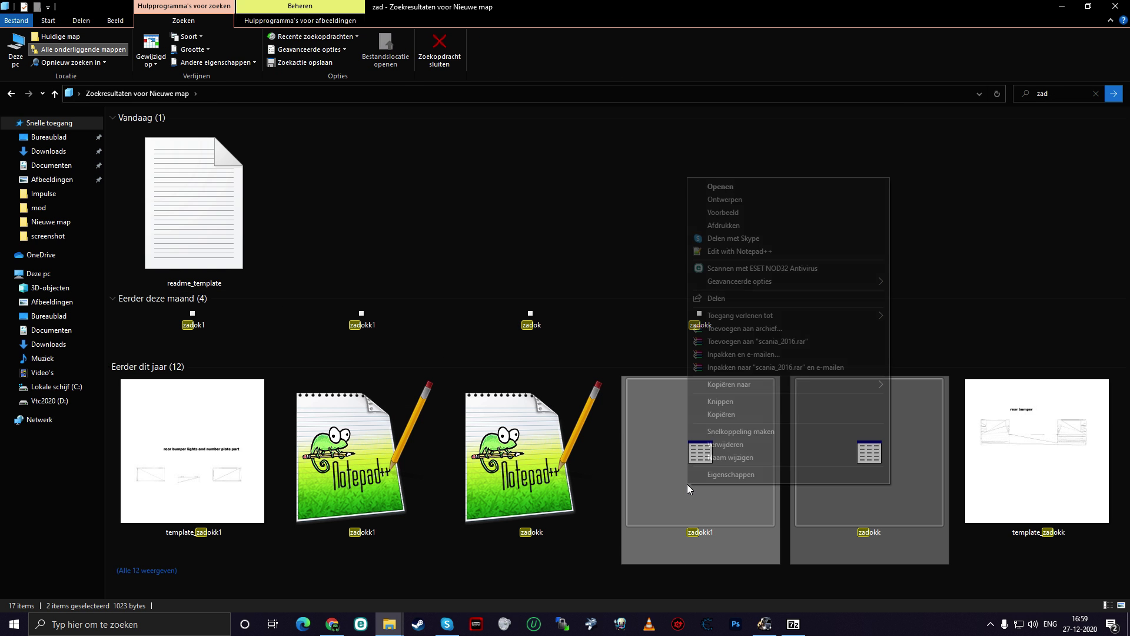
left_click(740, 252)
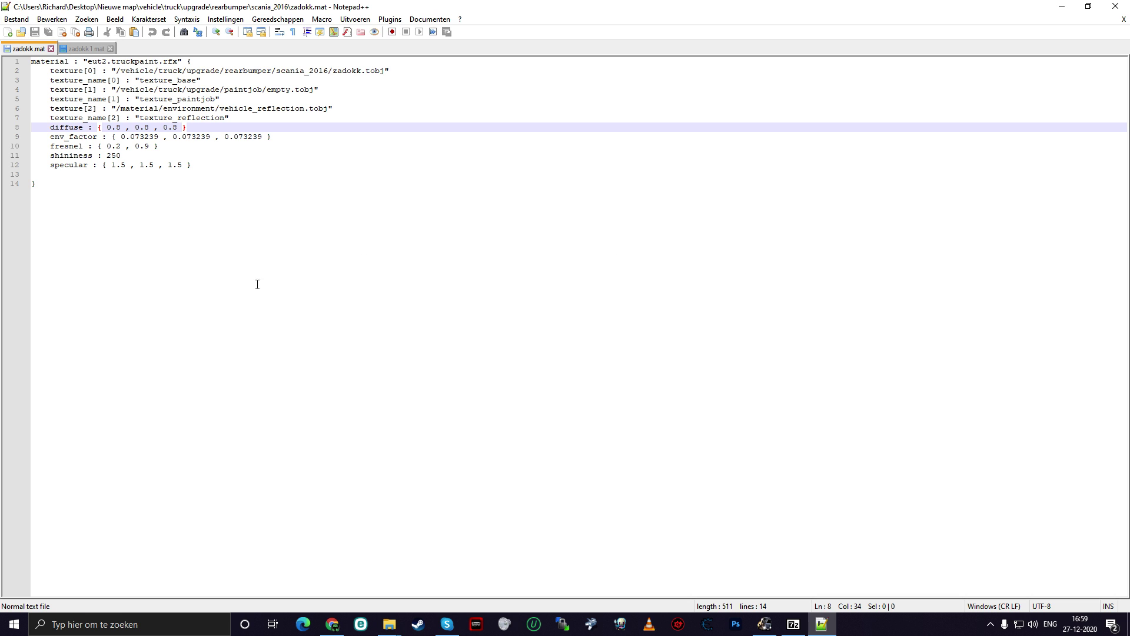
- Set all three diffuse values in zadokk.mat to 0.7
double_click(117, 129)
type("7")
left_click_drag(122, 129, 106, 128)
key("super+c")
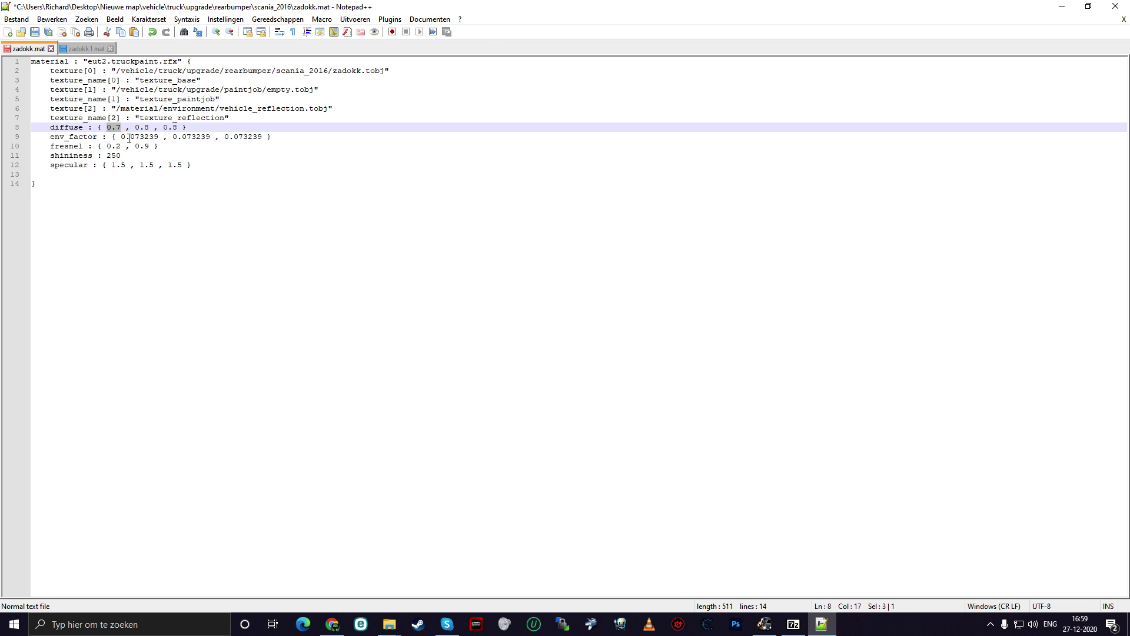
left_click_drag(150, 129, 136, 129)
right_click(139, 129)
left_click(171, 162)
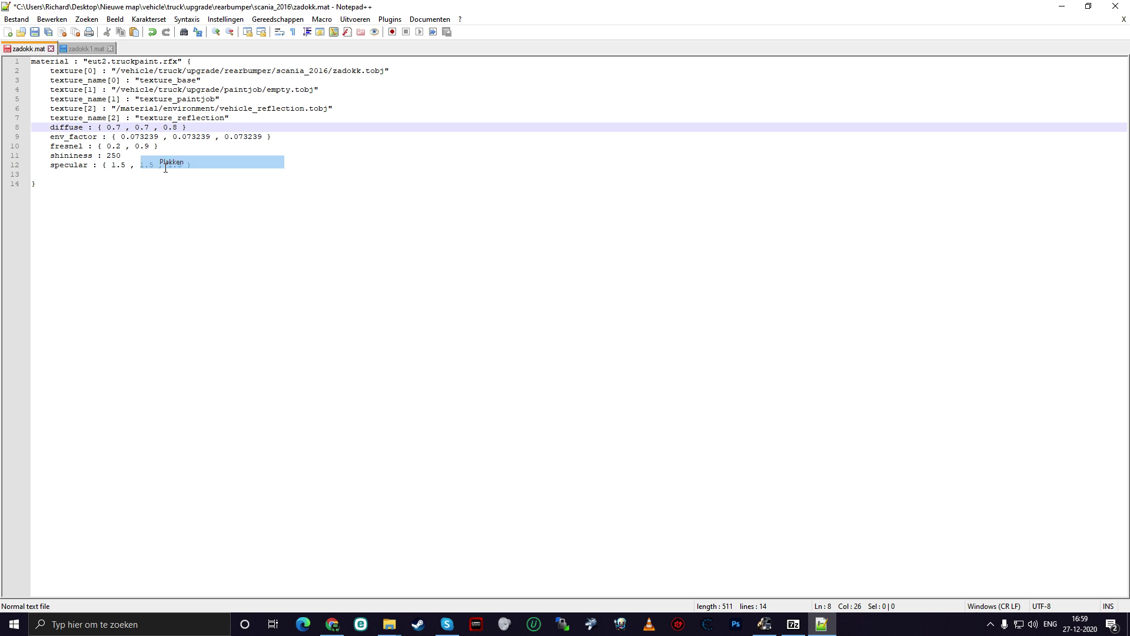
left_click_drag(177, 128, 164, 128)
right_click(171, 129)
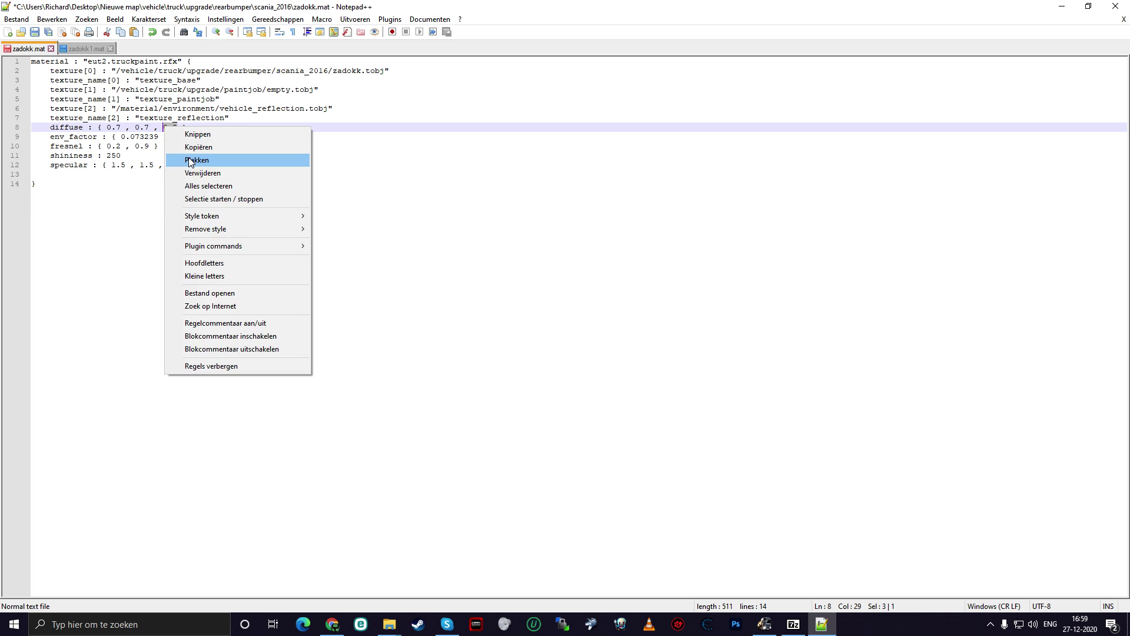
left_click(177, 160)
- Replace the diffuse line in zadokk1.mat with the 0.7 line copied from zadokk.mat, save the file and close the editor
left_click(205, 129)
left_click_drag(205, 133, 31, 129)
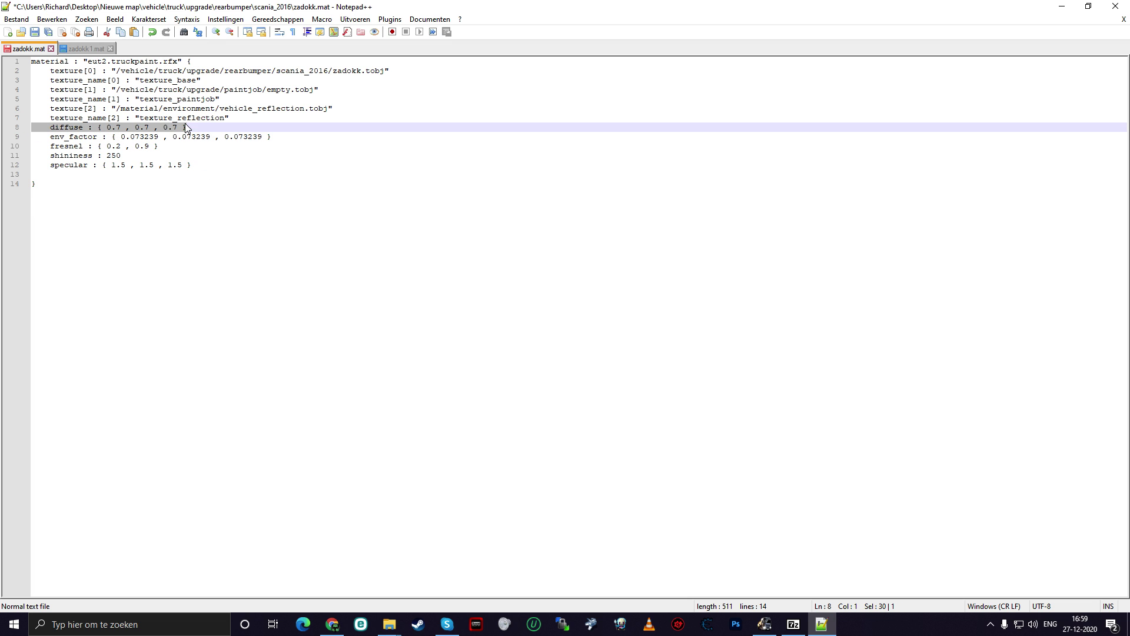
right_click(70, 129)
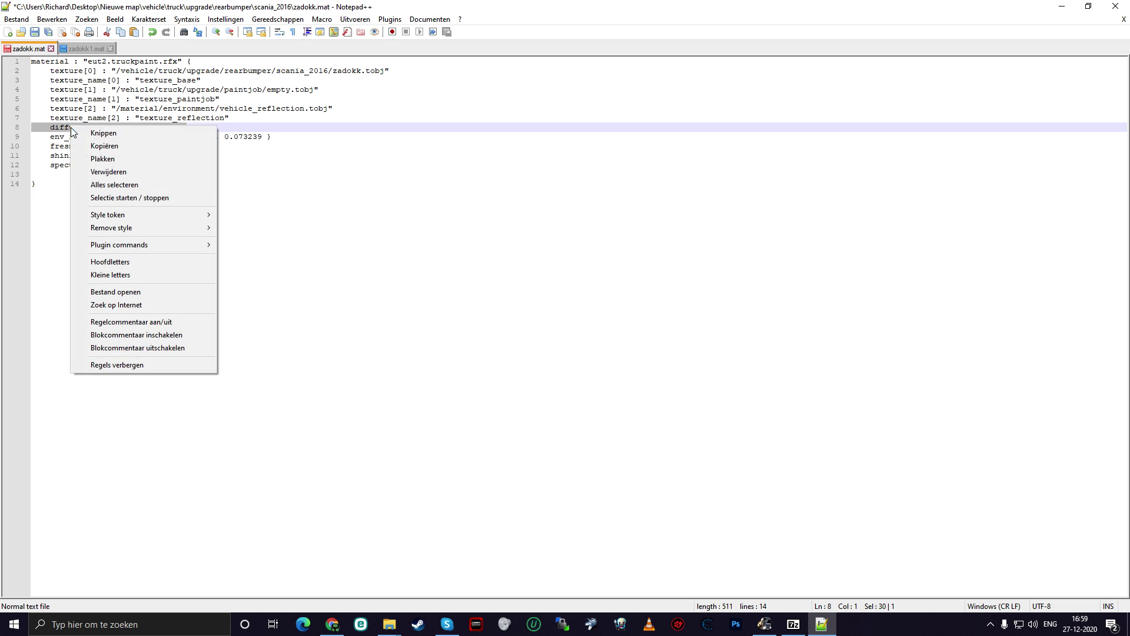
left_click(106, 148)
left_click(83, 49)
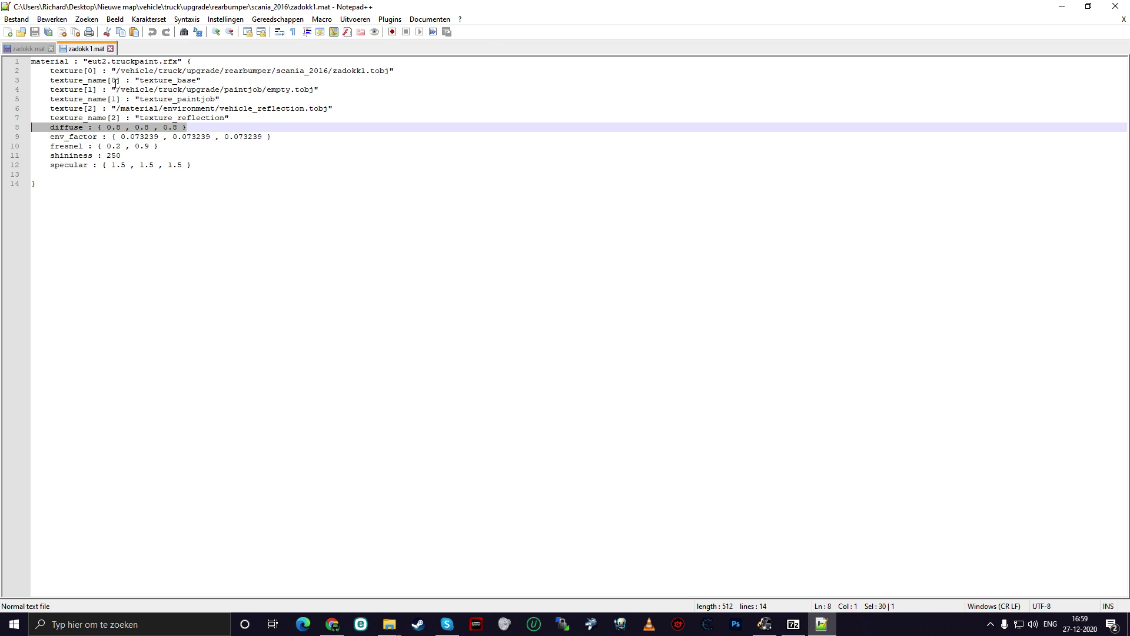
left_click_drag(194, 131, 32, 131)
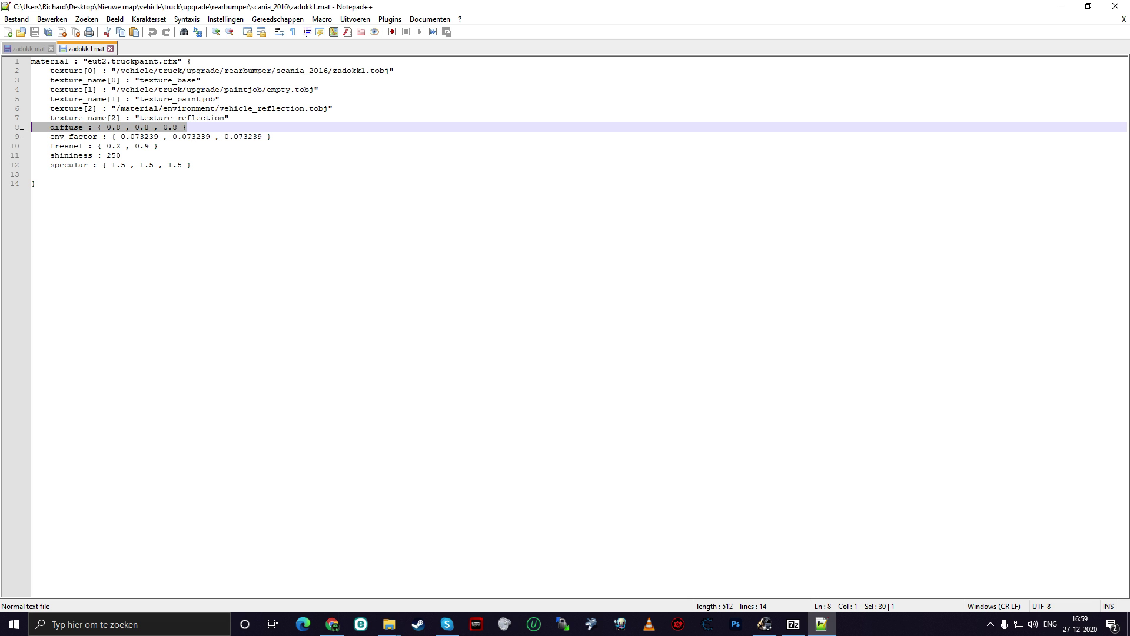
right_click(52, 132)
left_click(83, 162)
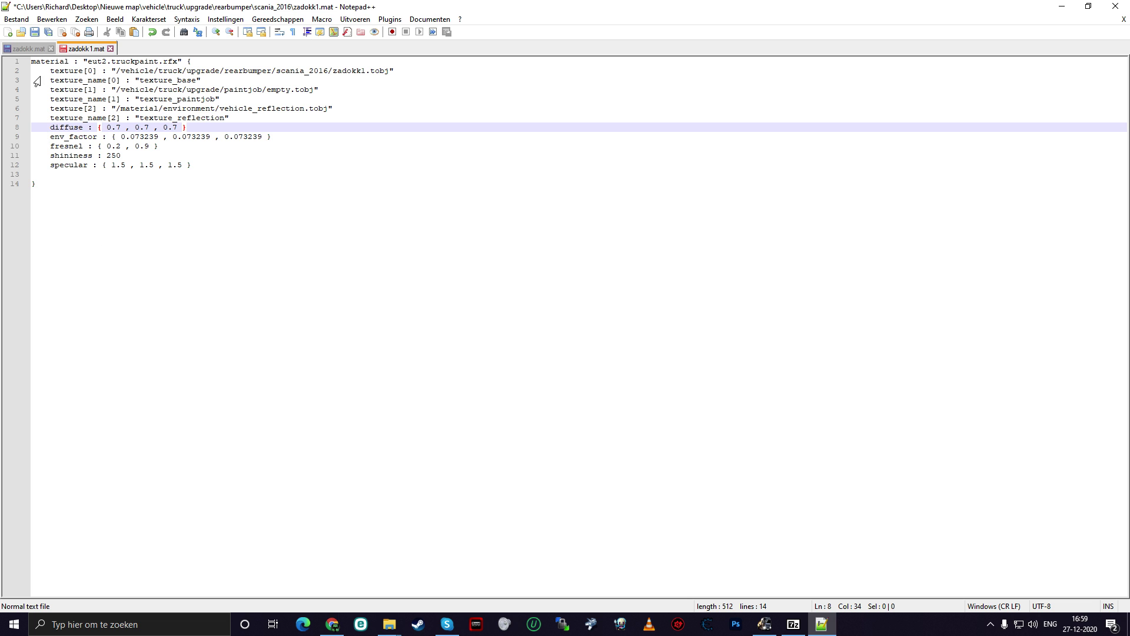
left_click(35, 32)
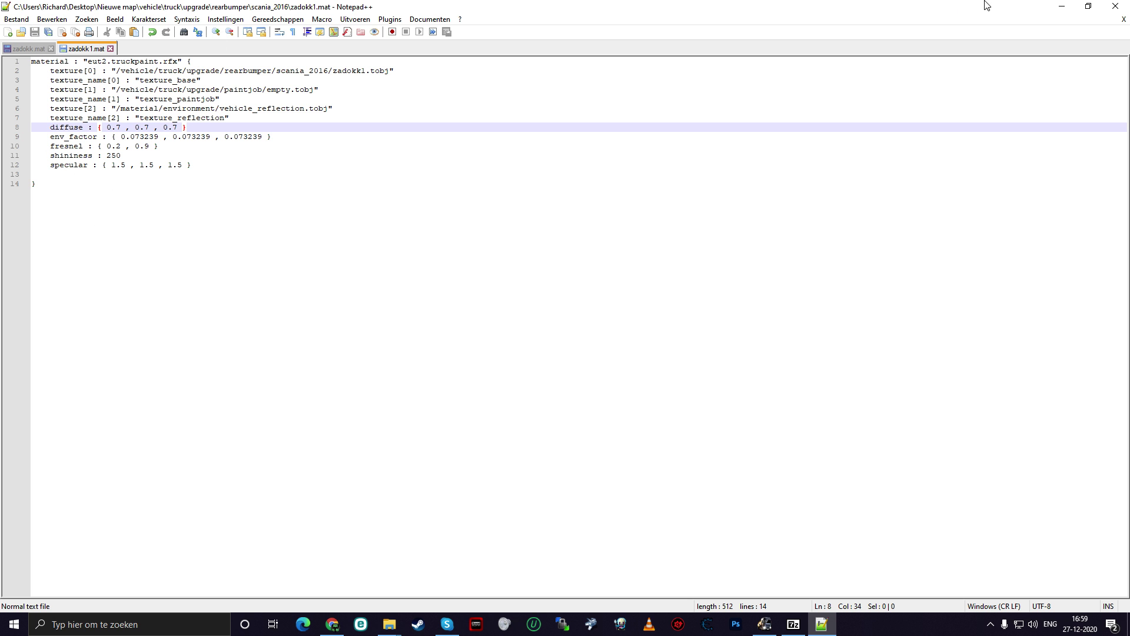
left_click(1115, 6)
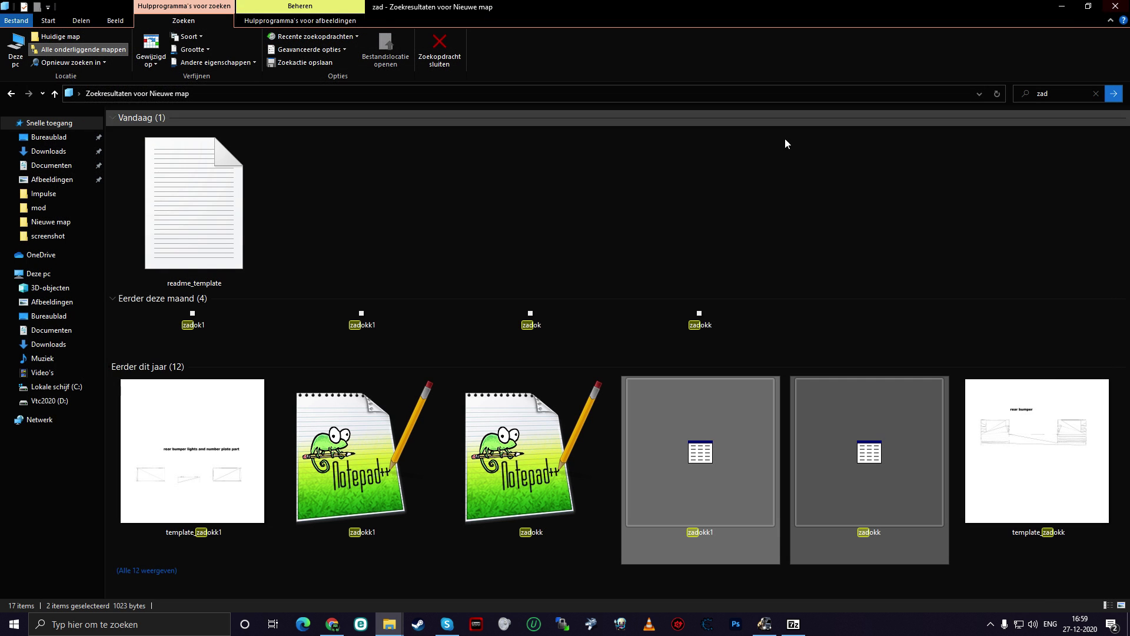
- Reopen Nieuwe map without the search and add all its files and folders to the mod archive in 7-Zip
left_click(1115, 6)
double_click(559, 266)
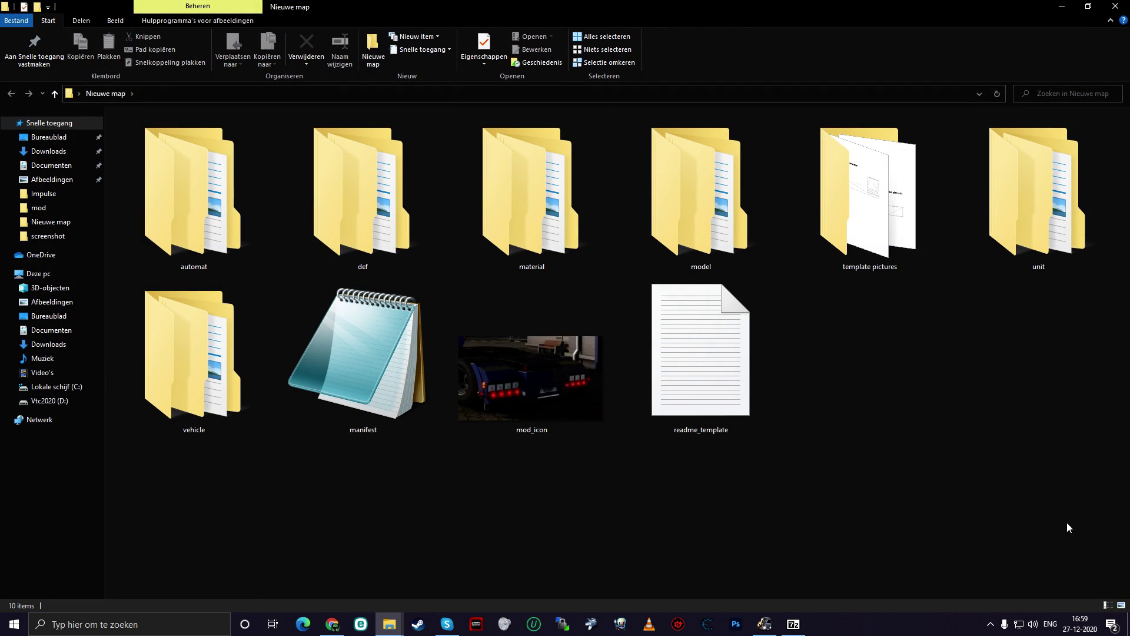
left_click_drag(1104, 564, 175, 140)
key("alt+Tab")
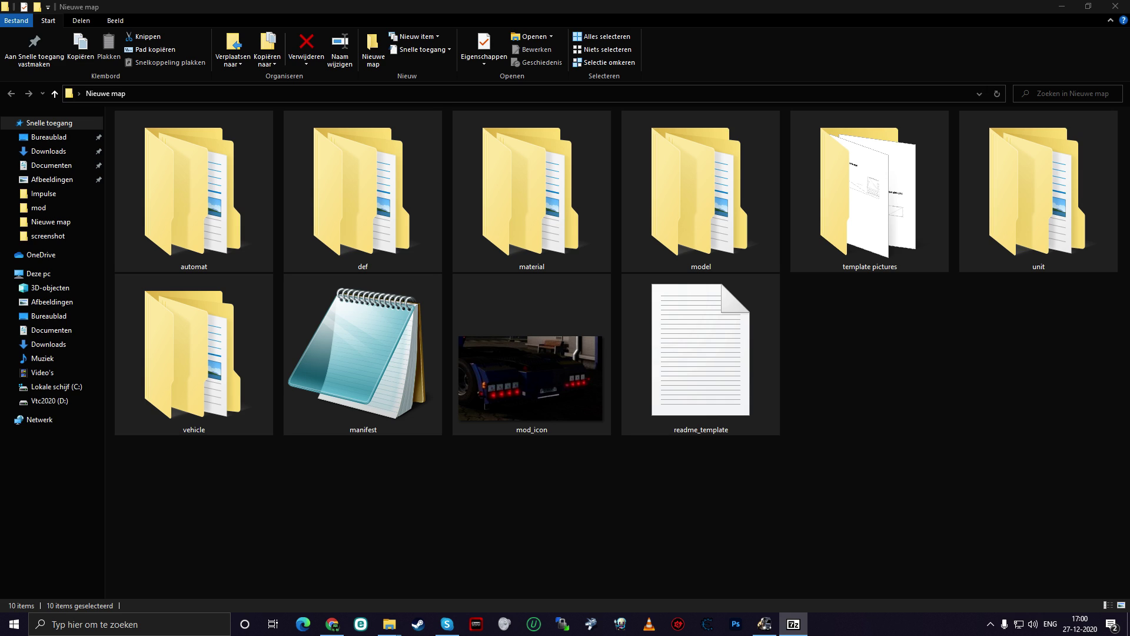
- Switch to Euro Truck Simulator 2, load the profile in driving mode and set the game time to 10:00 through the console
left_click(765, 624)
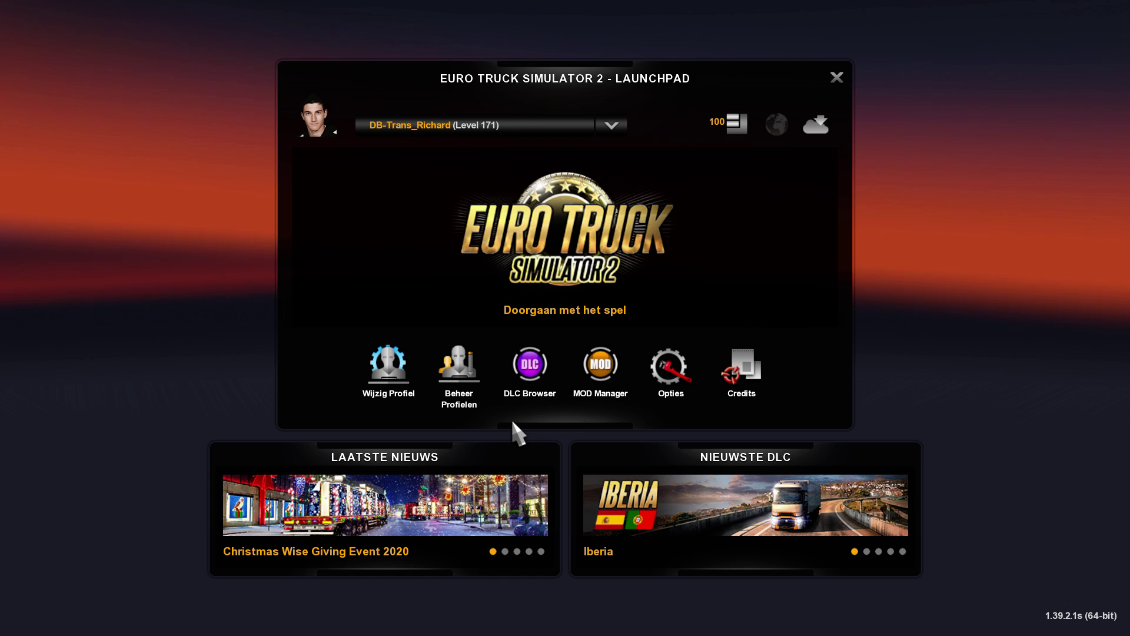
left_click(511, 238)
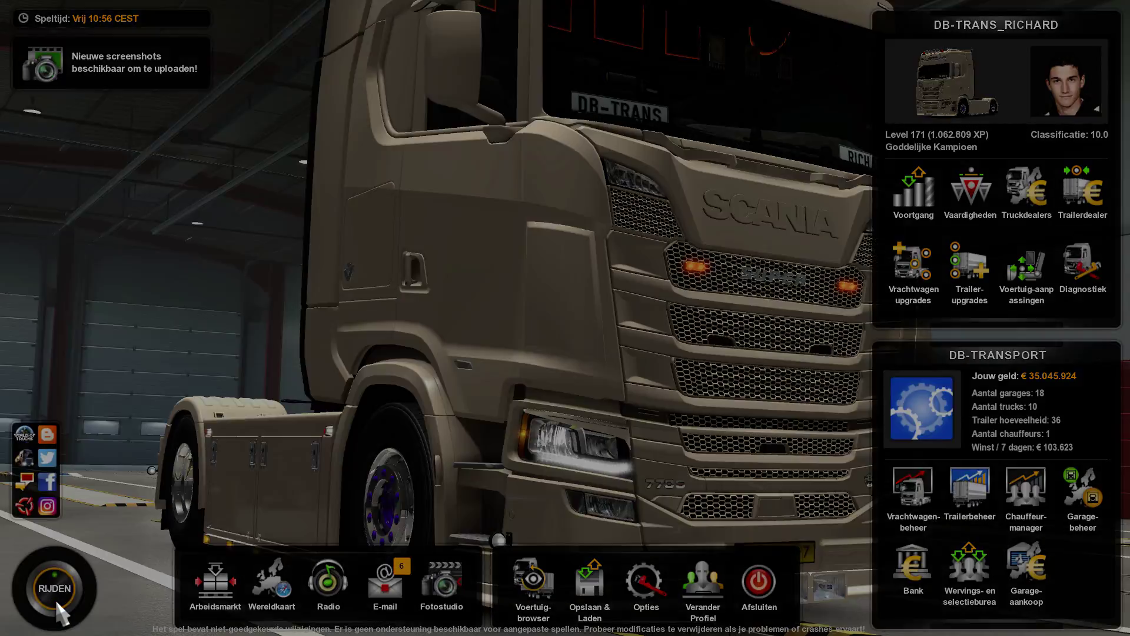
left_click(57, 601)
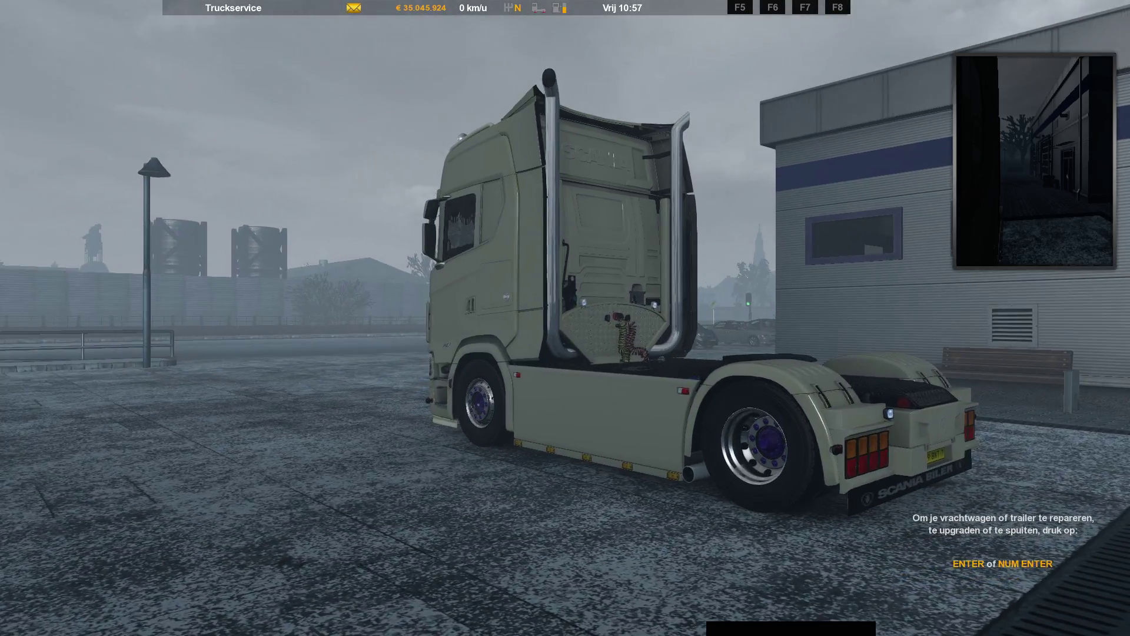
key("grave")
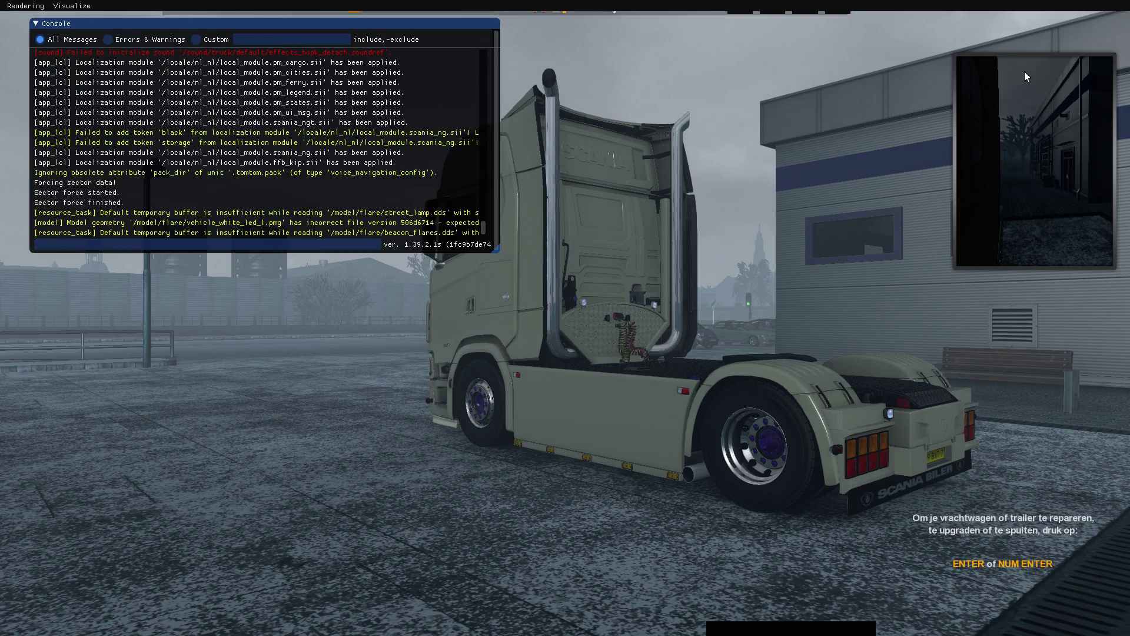
key("grave")
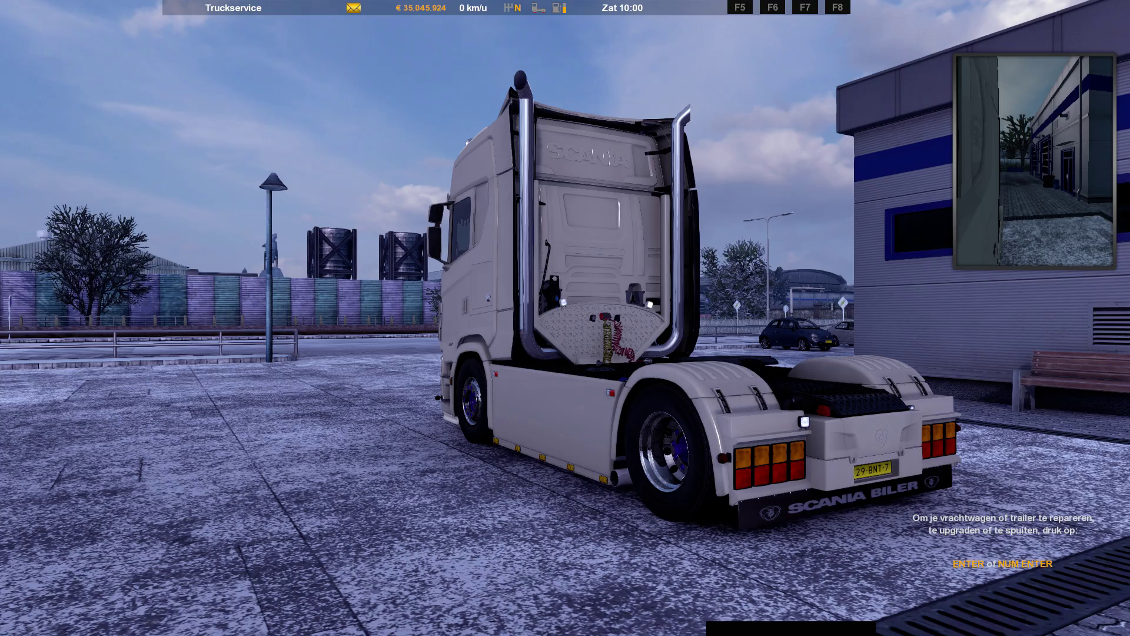
- Preview the DB-Trans_Scania.S_Kerst Skin 2021 paint job in the truck configurator and inspect the rear bumper's colour
key("Return")
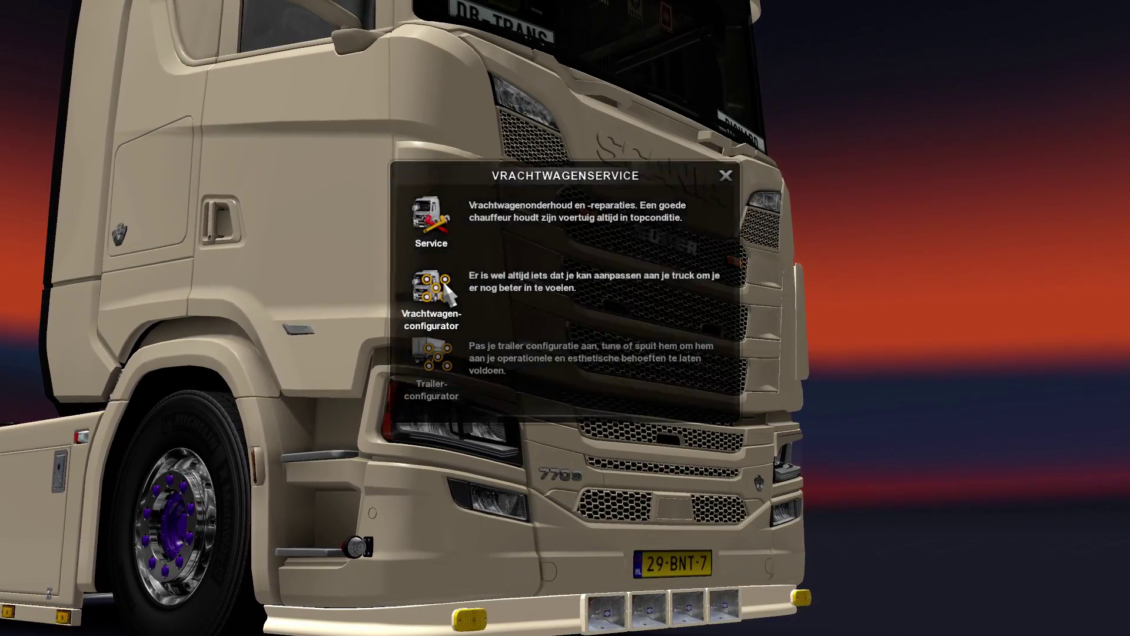
left_click(440, 291)
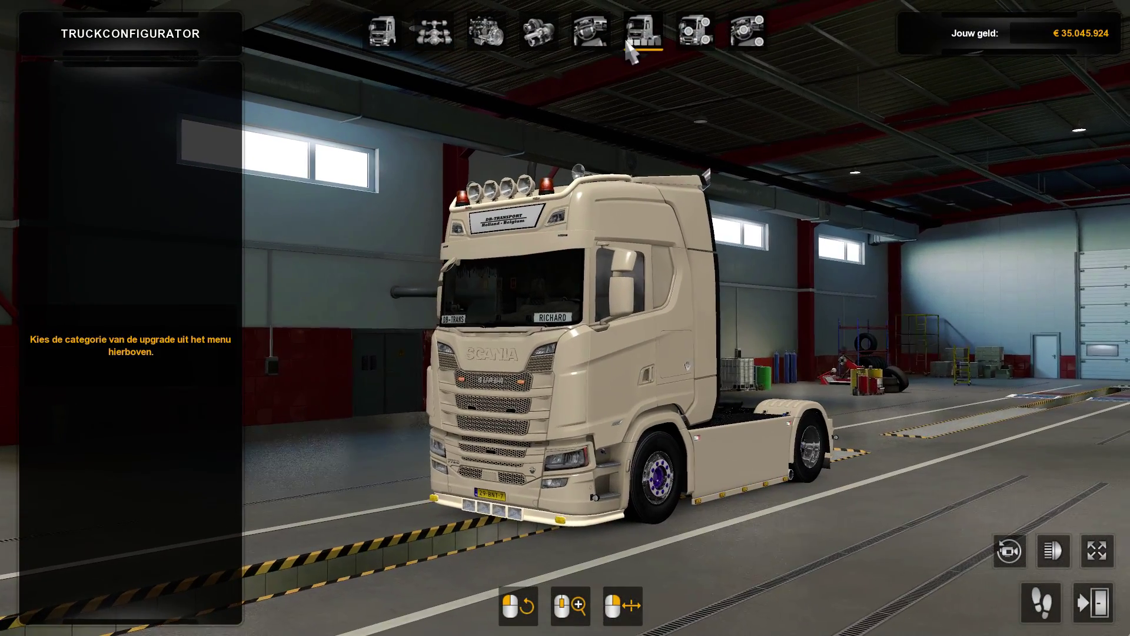
left_click(644, 31)
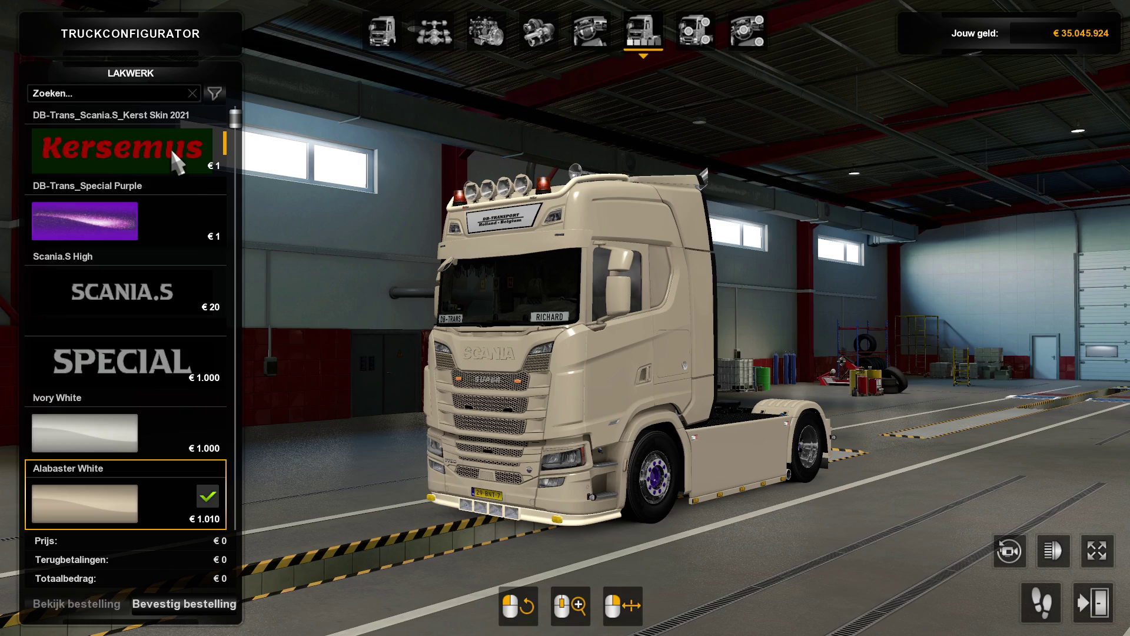
left_click(171, 148)
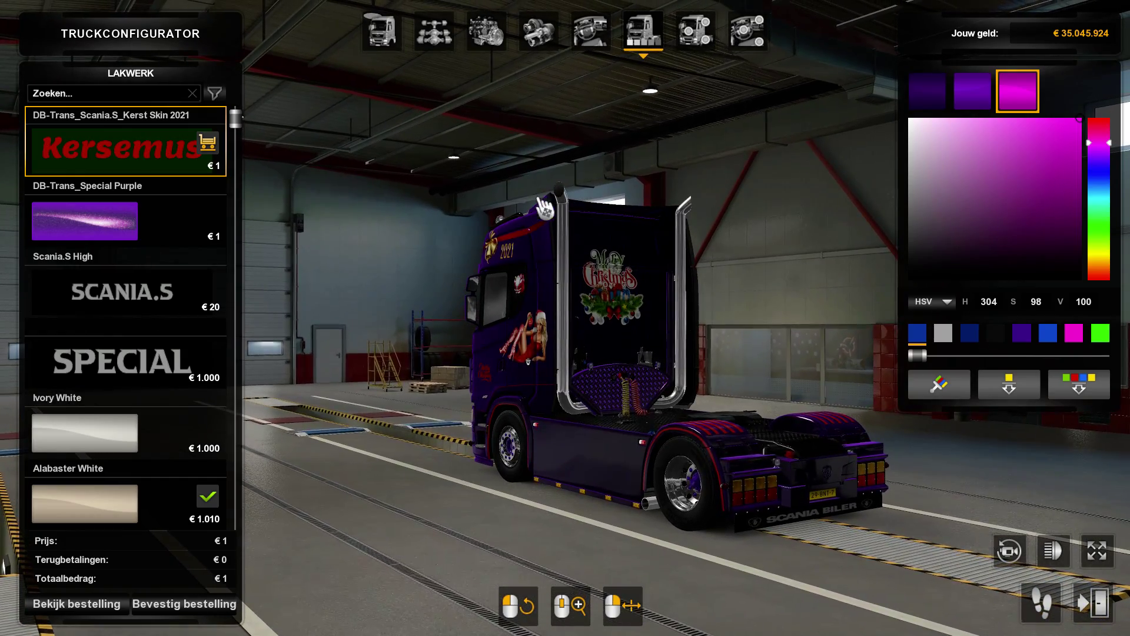
mouse_move(545, 206)
left_mouse_down()
mouse_move(453, 209)
mouse_move(635, 320)
mouse_move(883, 236)
mouse_move(1129, 172)
mouse_move(164, 206)
left_mouse_up()
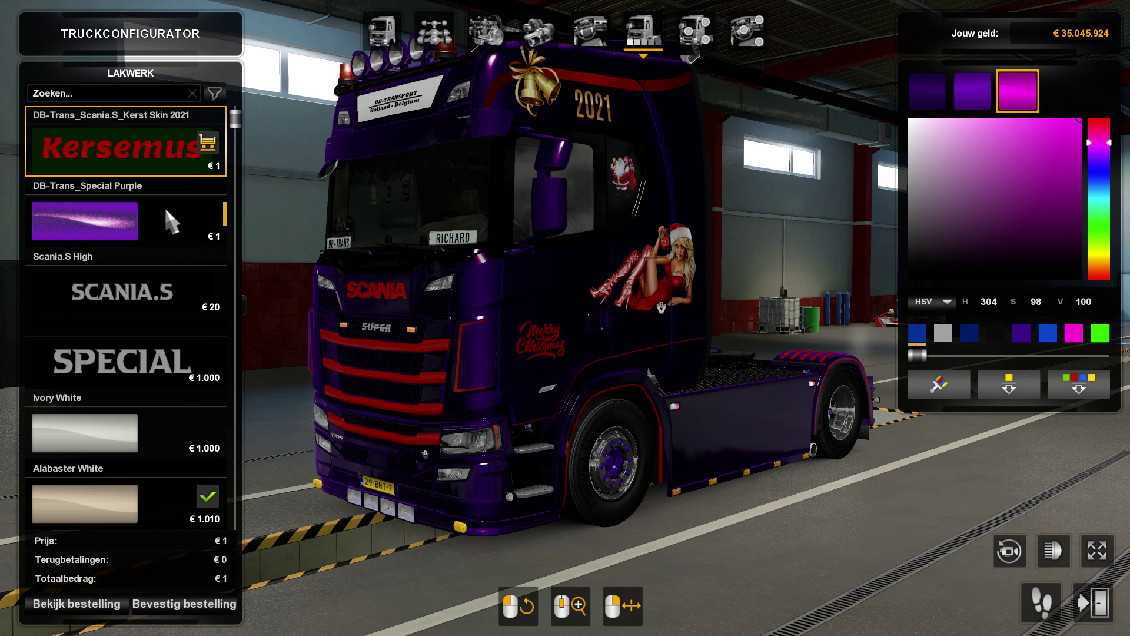
- Preview the Ivory White paint job, reselect Alabaster White and leave the truck configurator
left_click(166, 211)
left_click(140, 418)
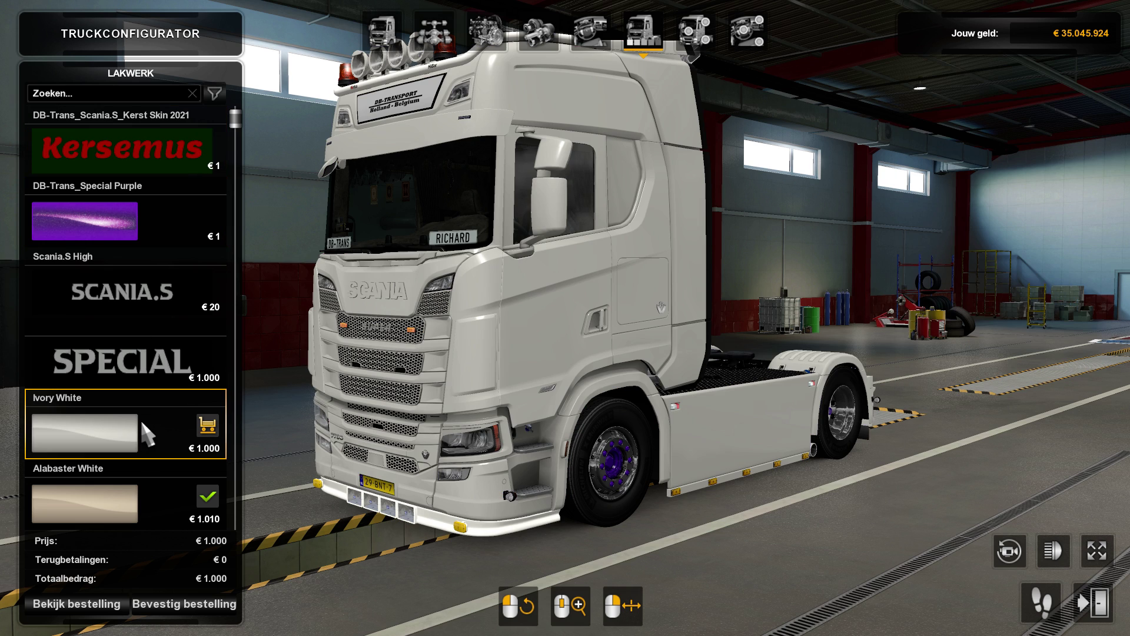
left_click(147, 486)
left_click(145, 414)
left_click(146, 505)
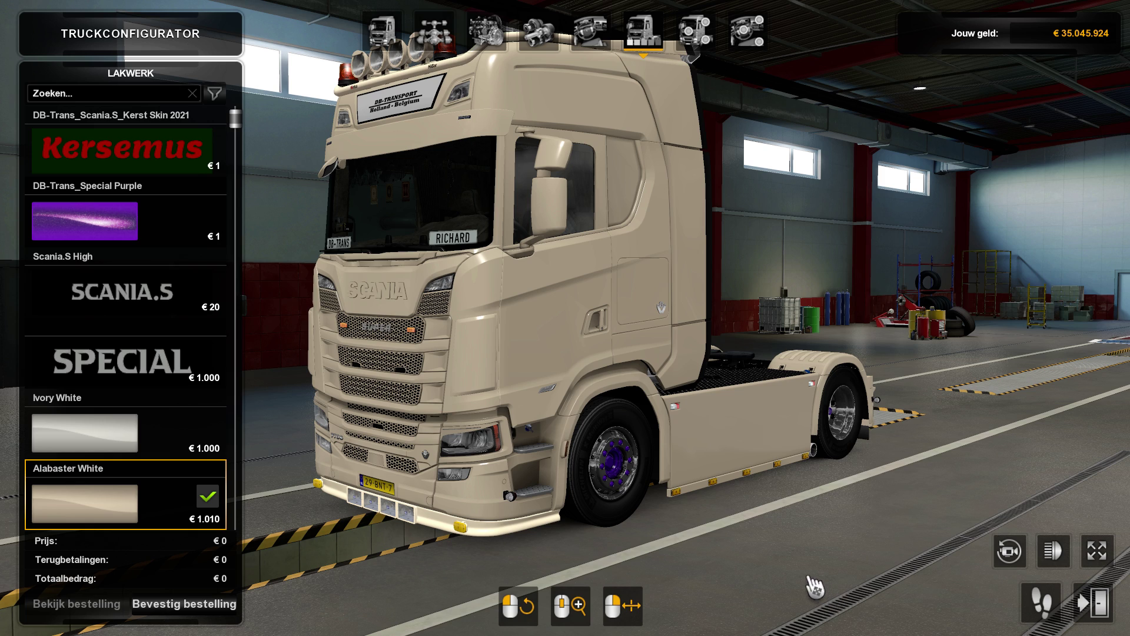
left_click(186, 609)
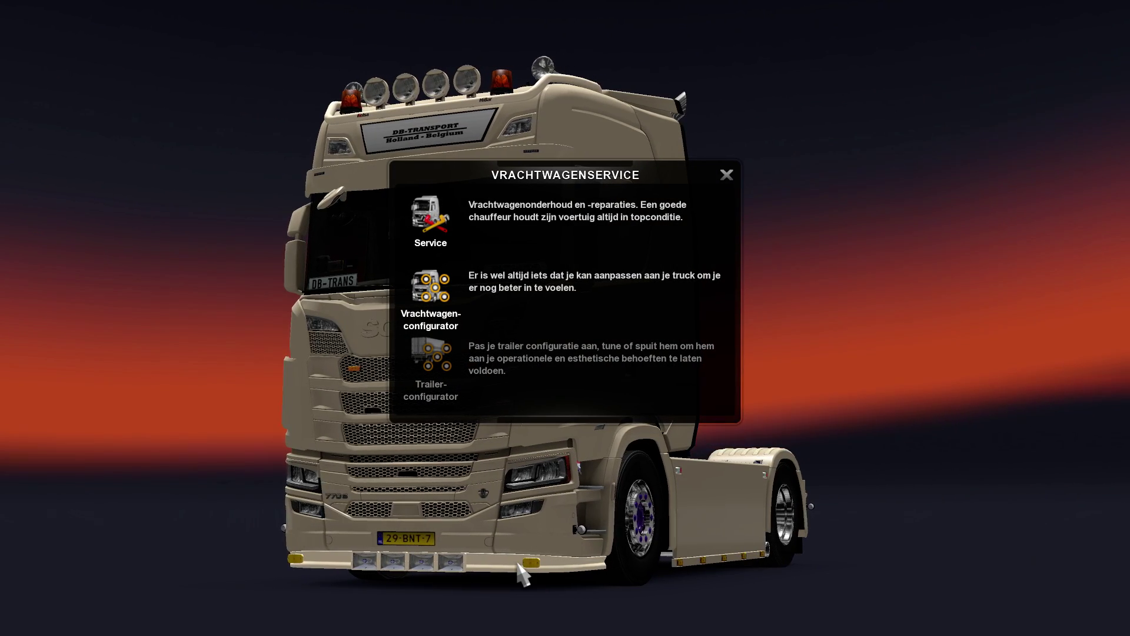
- Leave the truck service and exit the current profile
key("Escape")
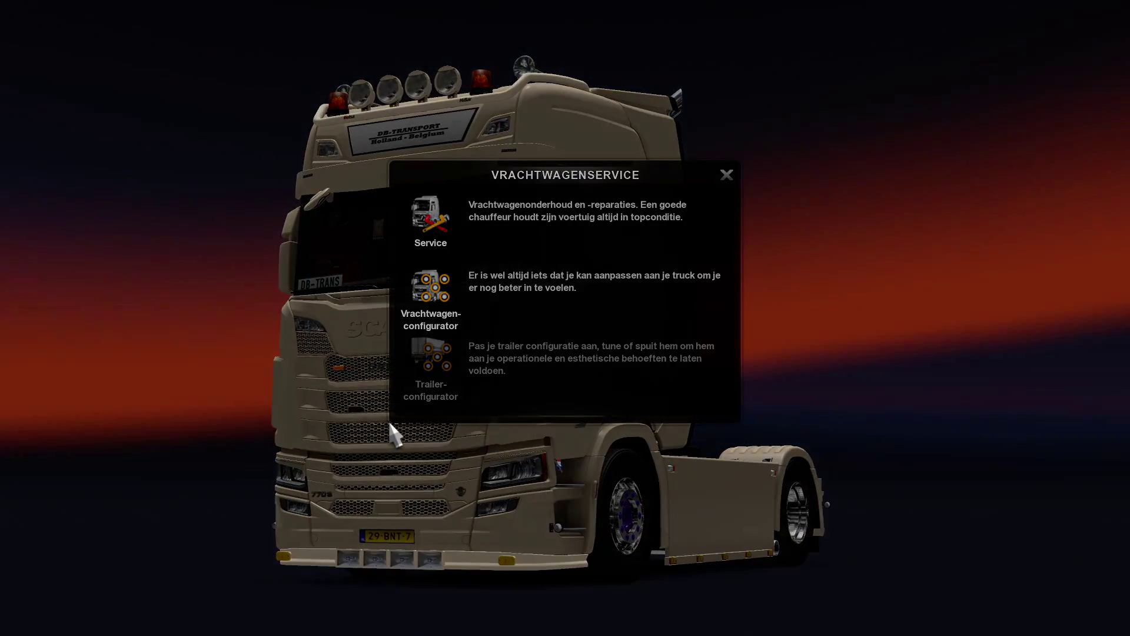
key("Escape")
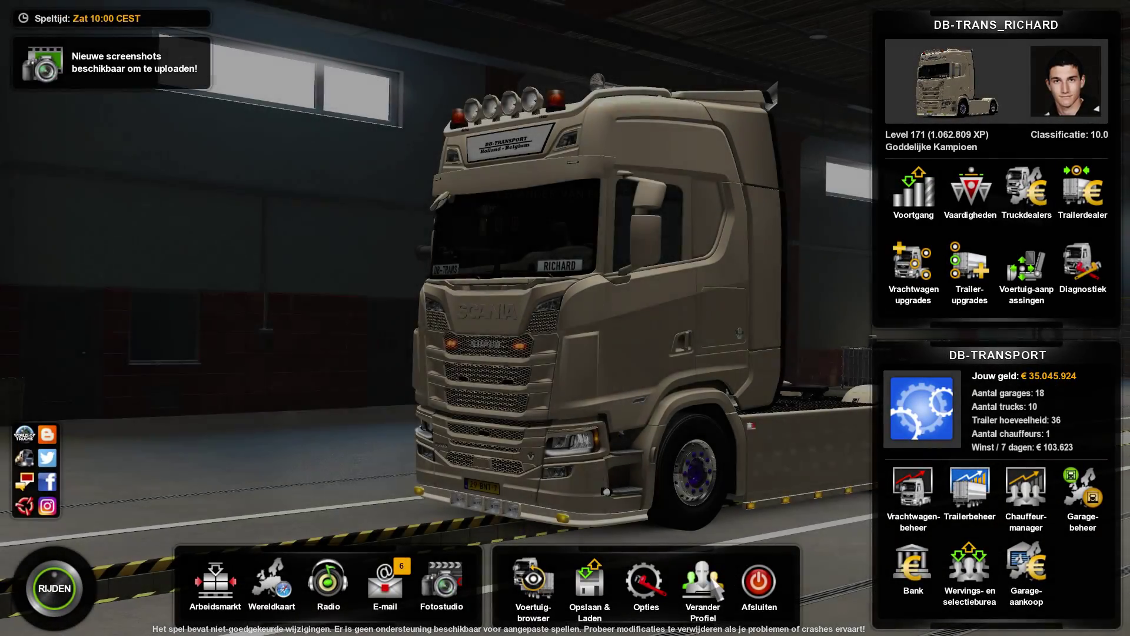
left_click(703, 583)
left_click(518, 412)
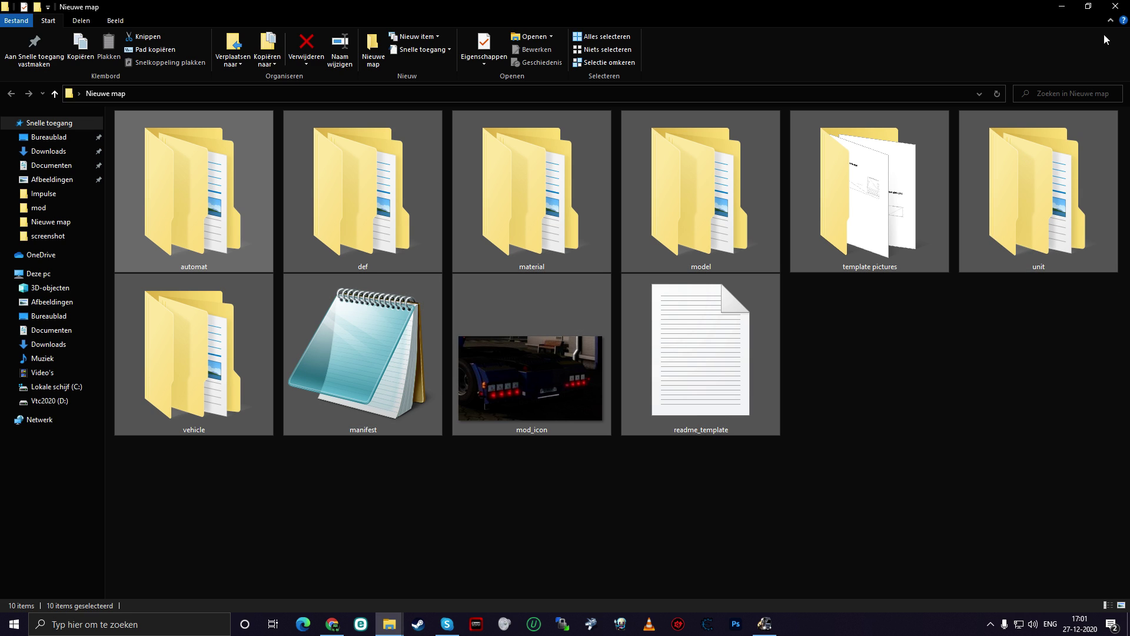
- Delete everything in Nieuwe map and fill it with the front mudflaps mod's files from 7-Zip
left_click(1115, 6)
double_click(556, 264)
left_click_drag(1106, 541, 194, 179)
key("Delete")
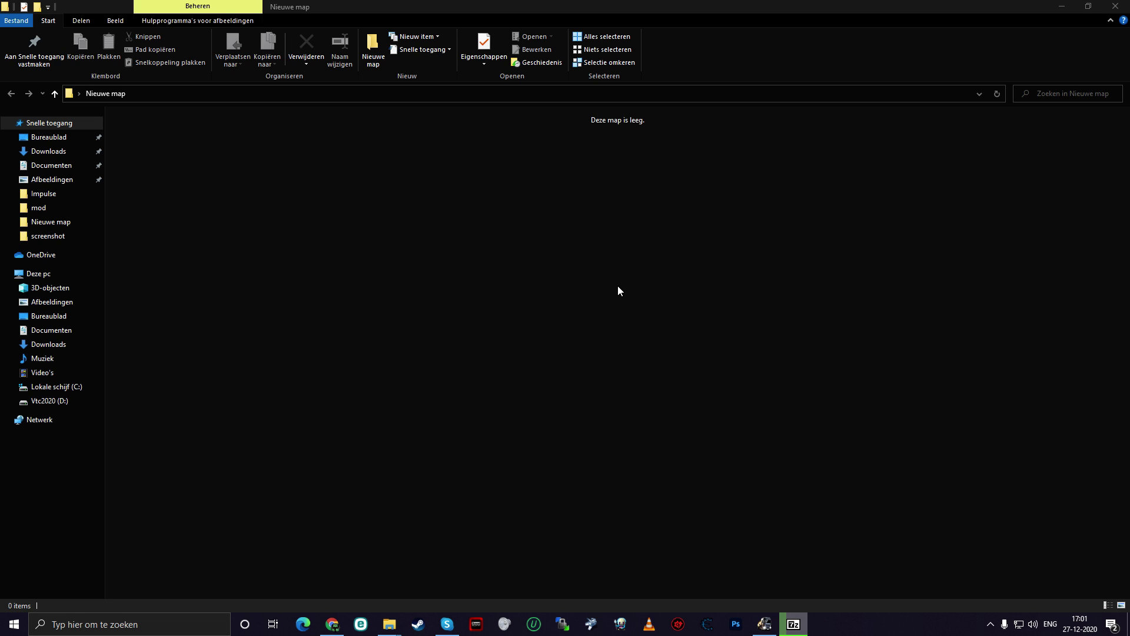
left_click(601, 300)
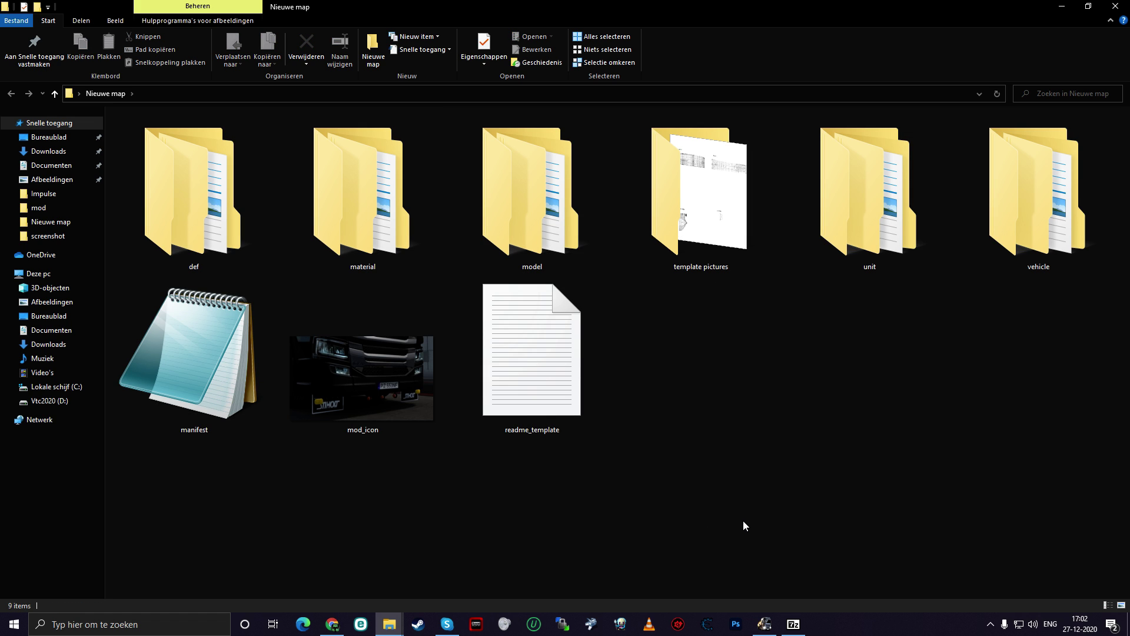
- Open readme_template, break its lamps1.mat instruction onto a separate line while reading it, and close the file without saving
double_click(527, 385)
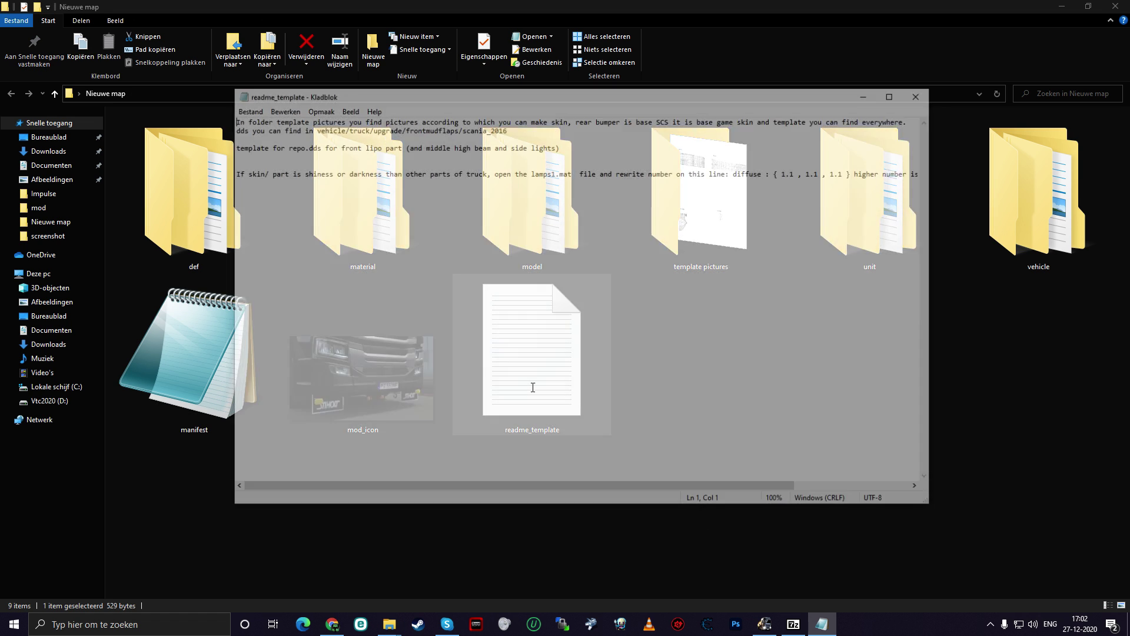
double_click(568, 94)
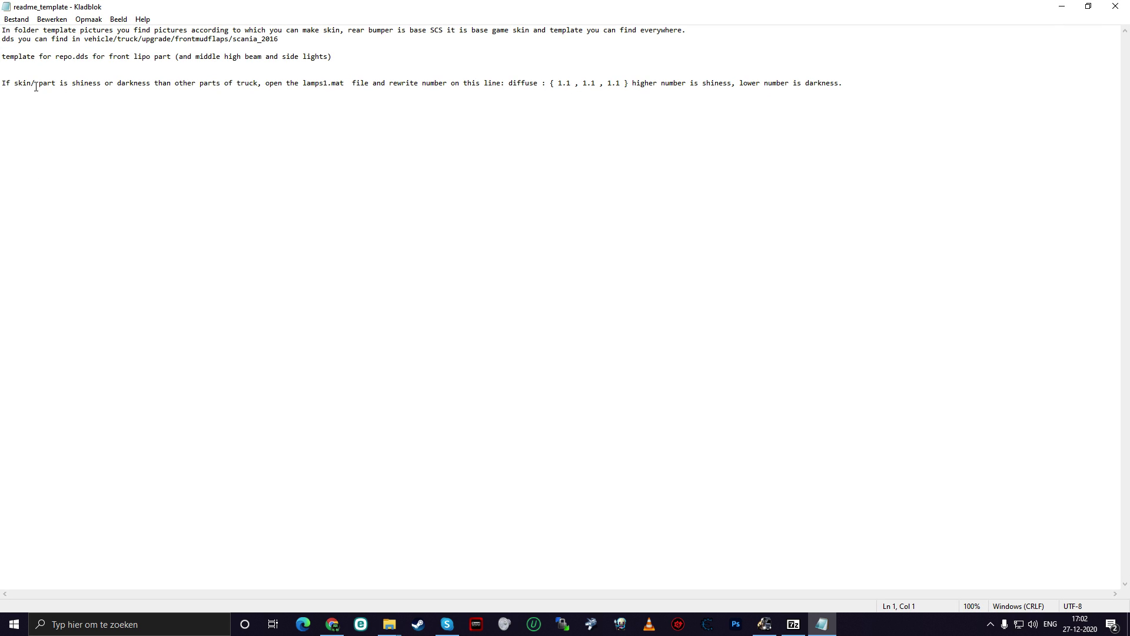
left_click(303, 83)
key("Return")
key("Return")
key("Return")
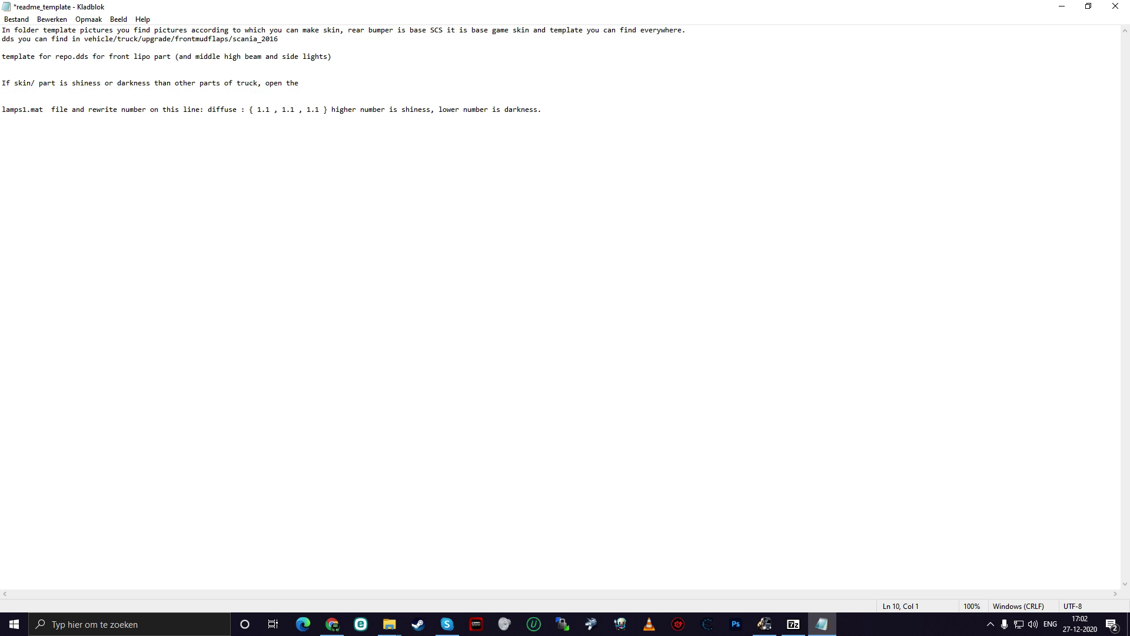
key("ctrl+Right")
key("ctrl+Right")
key("ctrl+Right")
key("ctrl+Right")
key("ctrl+Right")
key("ctrl+Right")
key("ctrl+Right")
left_click(1115, 6)
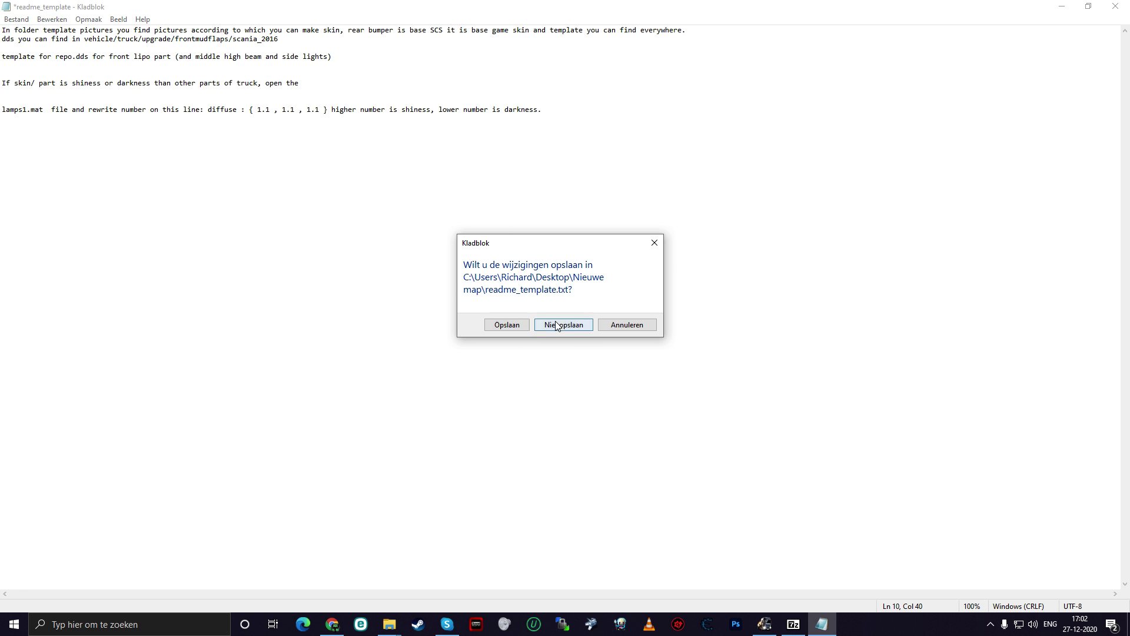
left_click(560, 323)
- Search Nieuwe map for lamps1 and open the lamps1 material file in Notepad++
left_click(1054, 94)
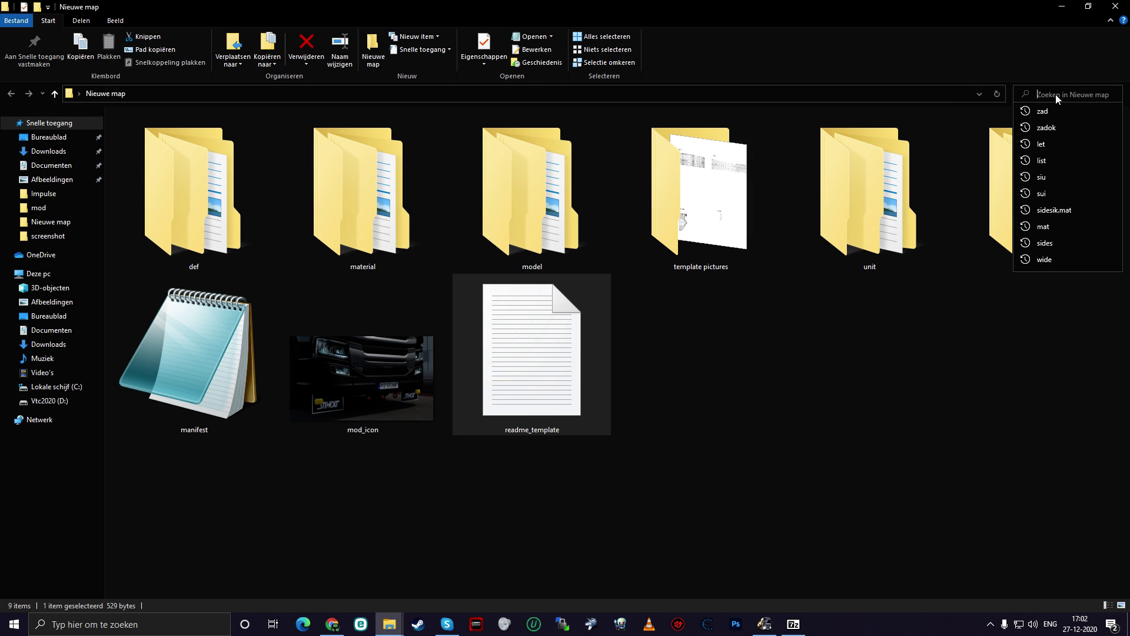
type("lamps1")
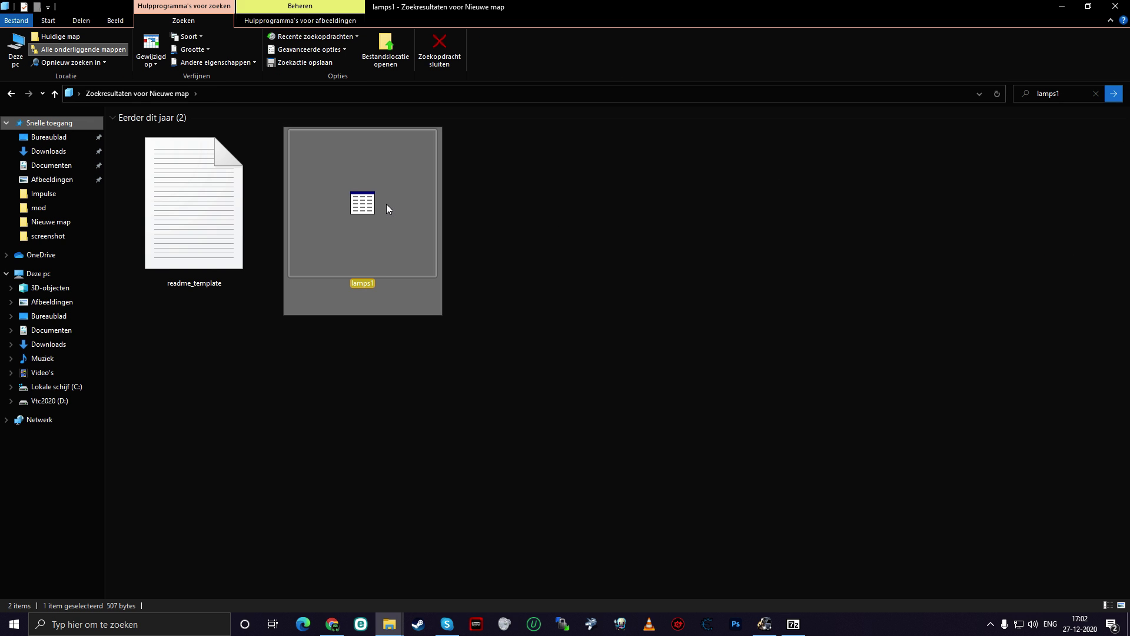
right_click(386, 204)
left_click(435, 277)
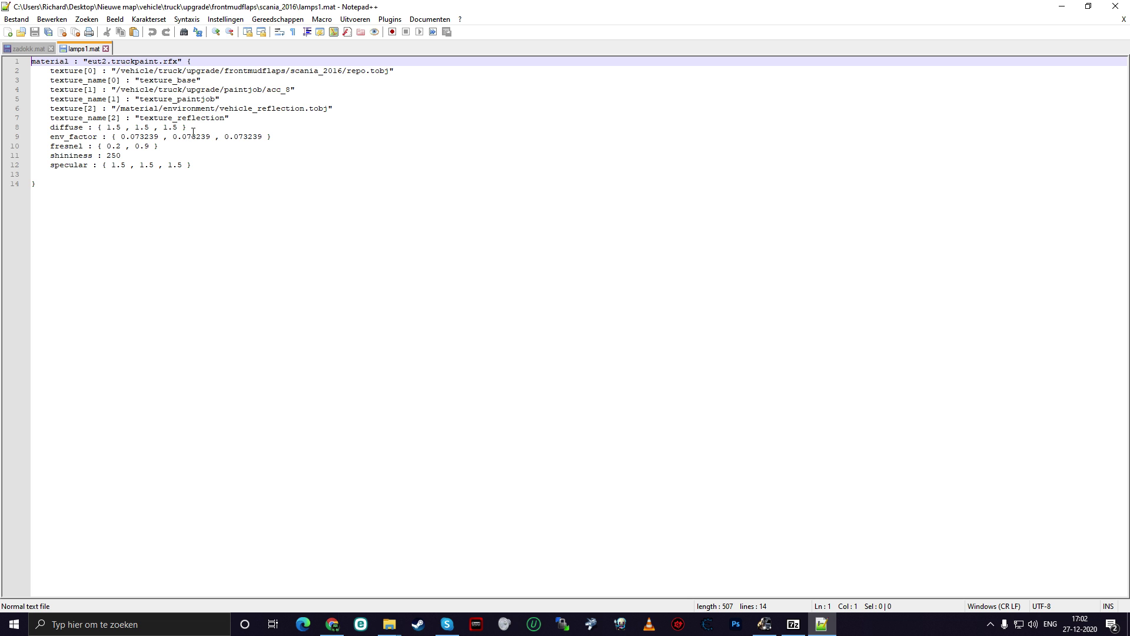
- Change the diffuse line in lamps1.mat to { 0.7 , 0.7 , 0.7 }, save the file and close the editor
left_click_drag(187, 127, 8, 130)
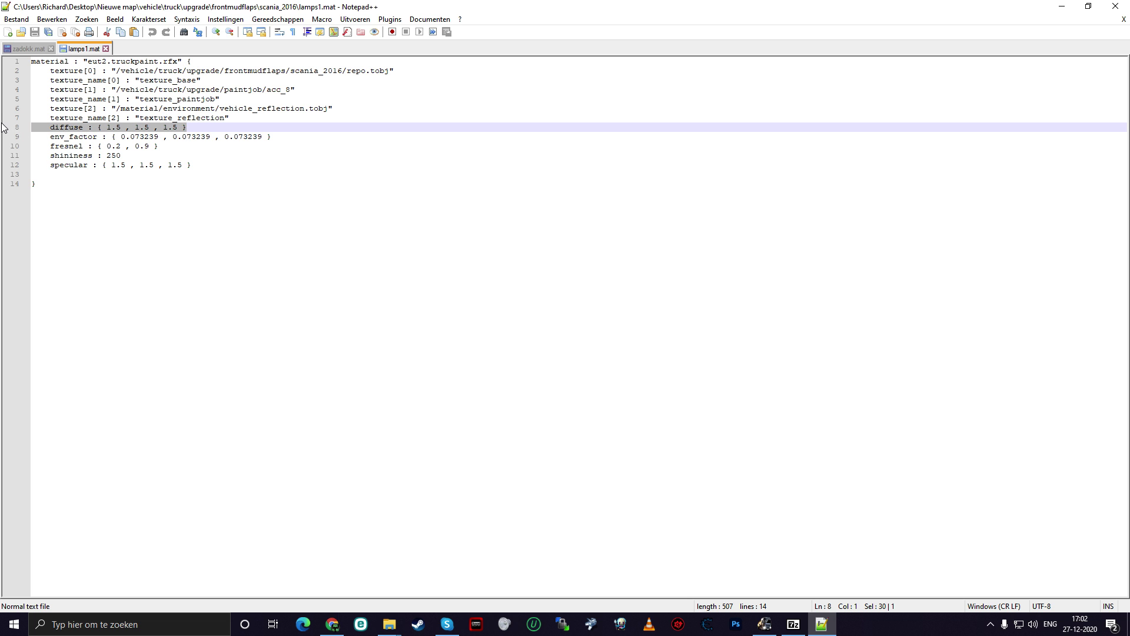
type("diffuse : { 0.7 , 0.7 , 0.7 }")
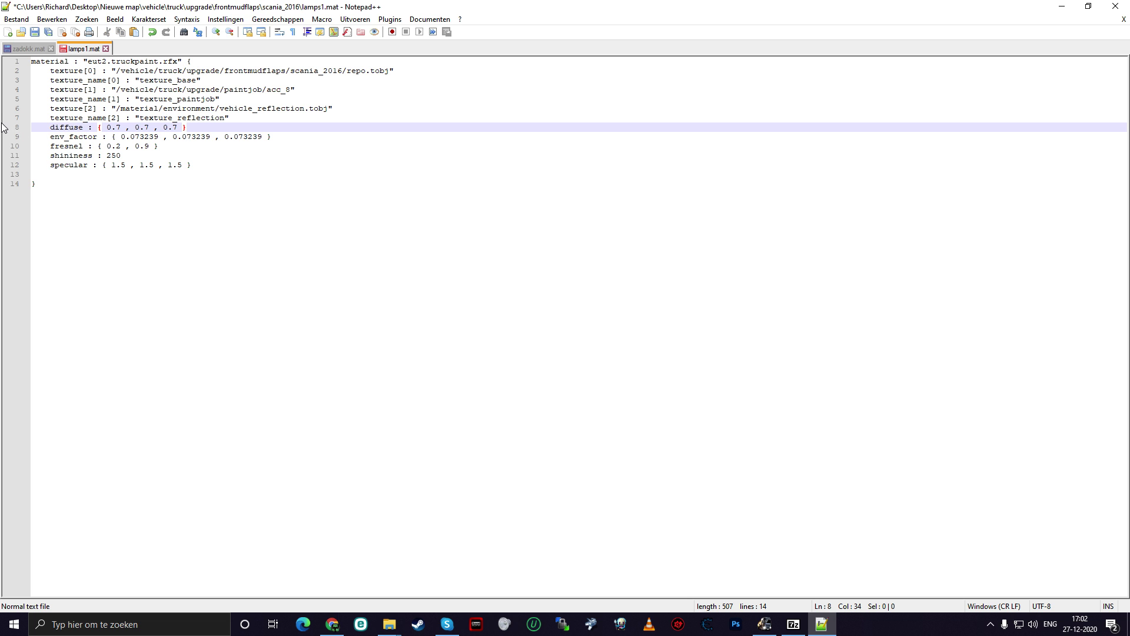
left_click(36, 33)
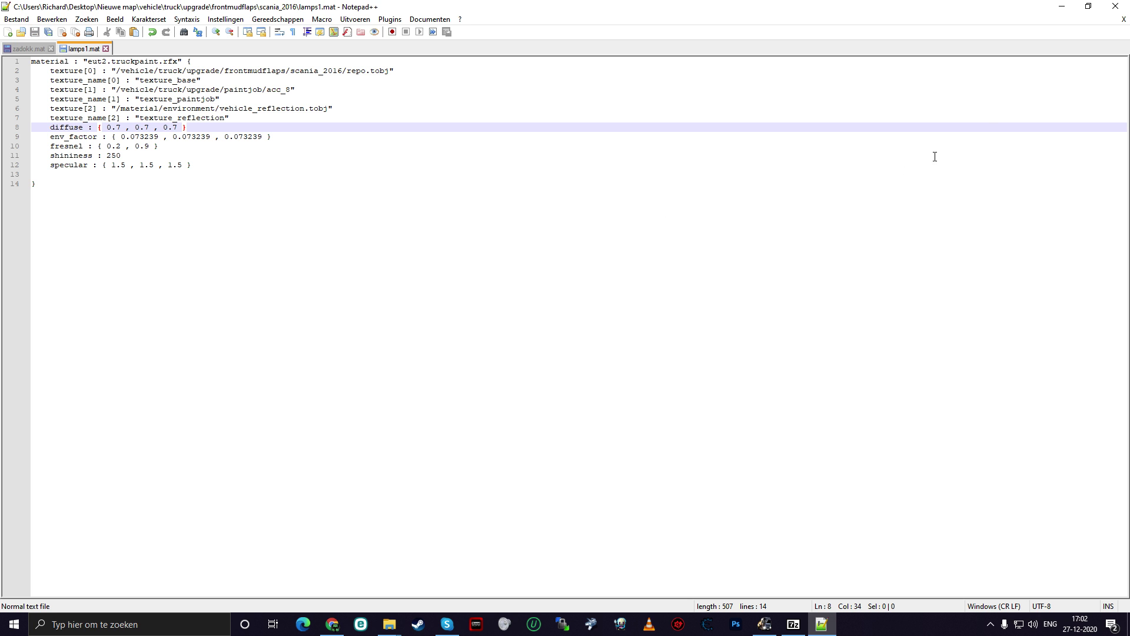
left_click(1115, 6)
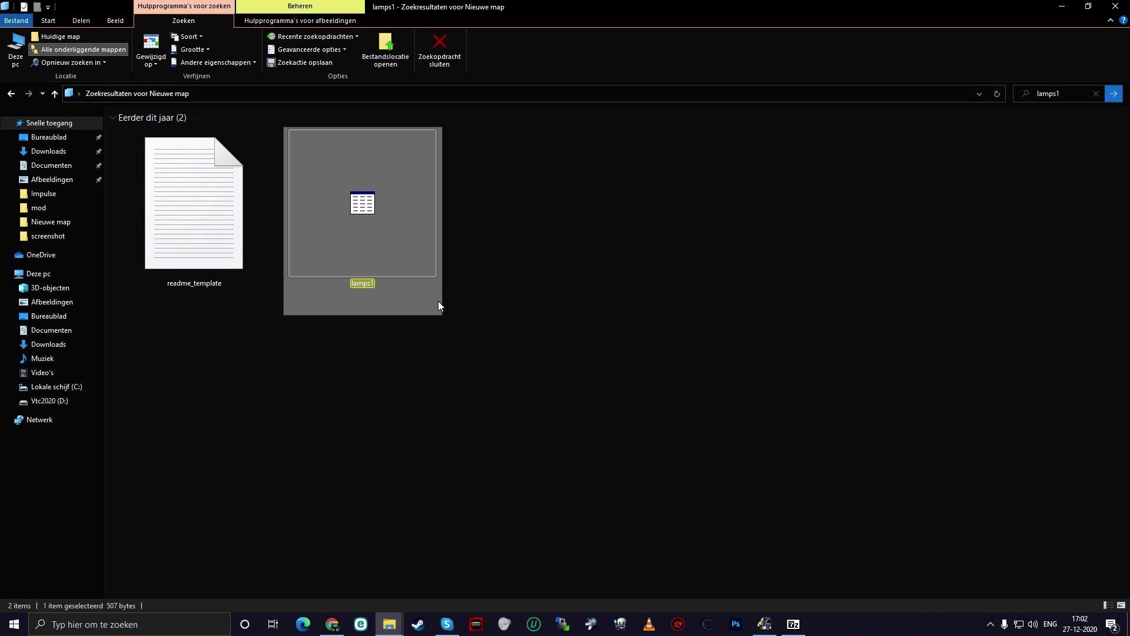
- Reopen Nieuwe map, copy all its contents back into the front mudflaps mod's archive in 7-Zip, and close the windows
left_click(1115, 7)
double_click(569, 274)
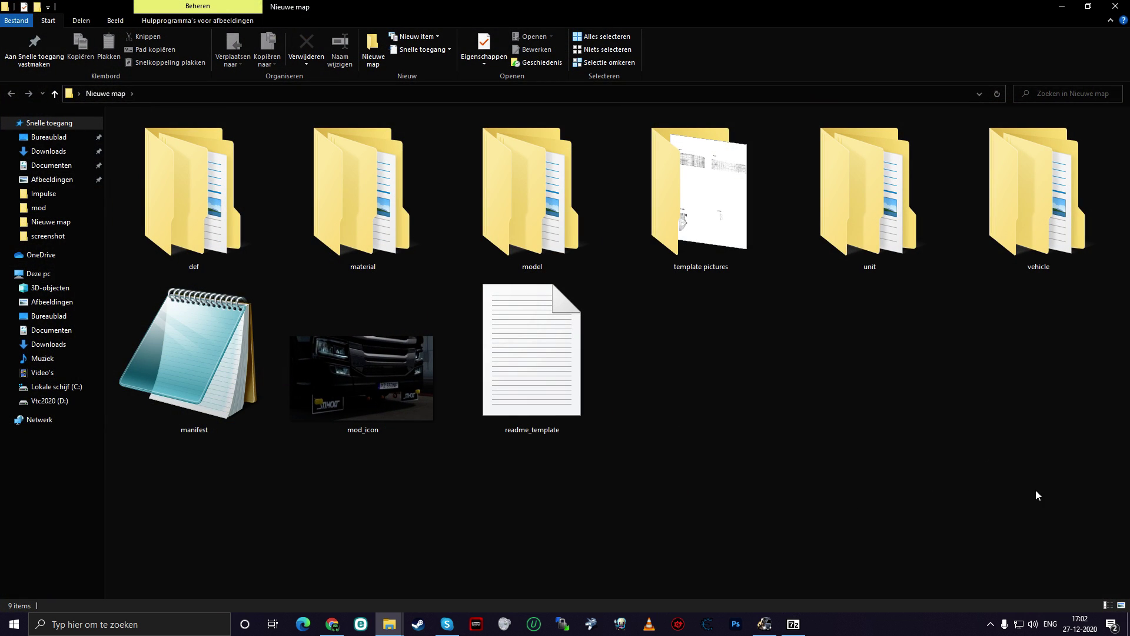
left_click_drag(1037, 495, 0, 171)
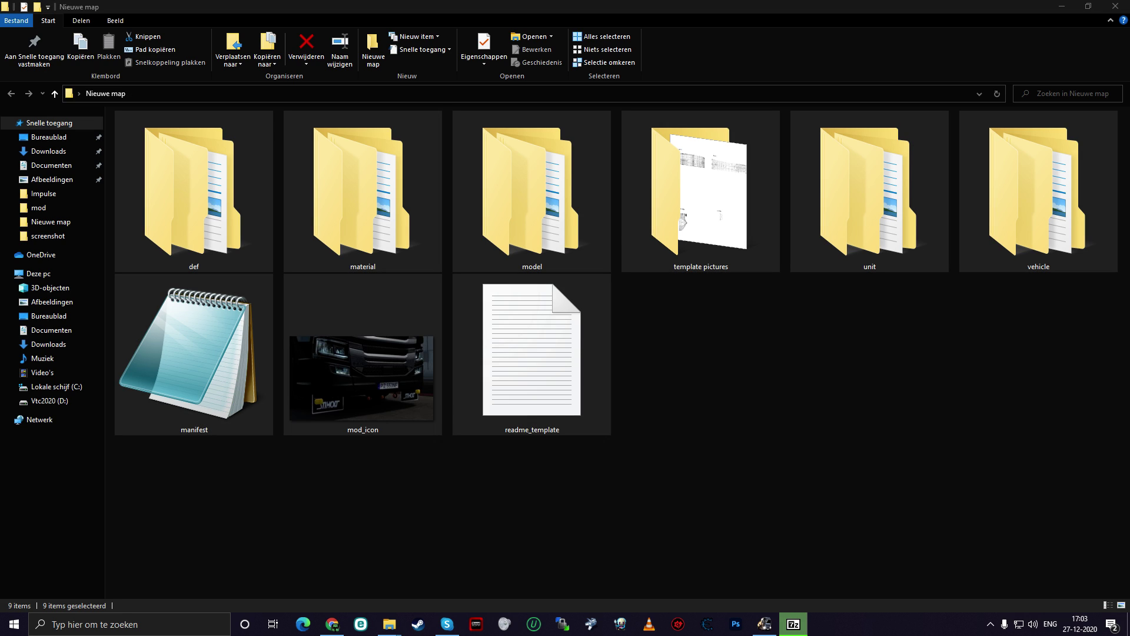
left_click(1115, 7)
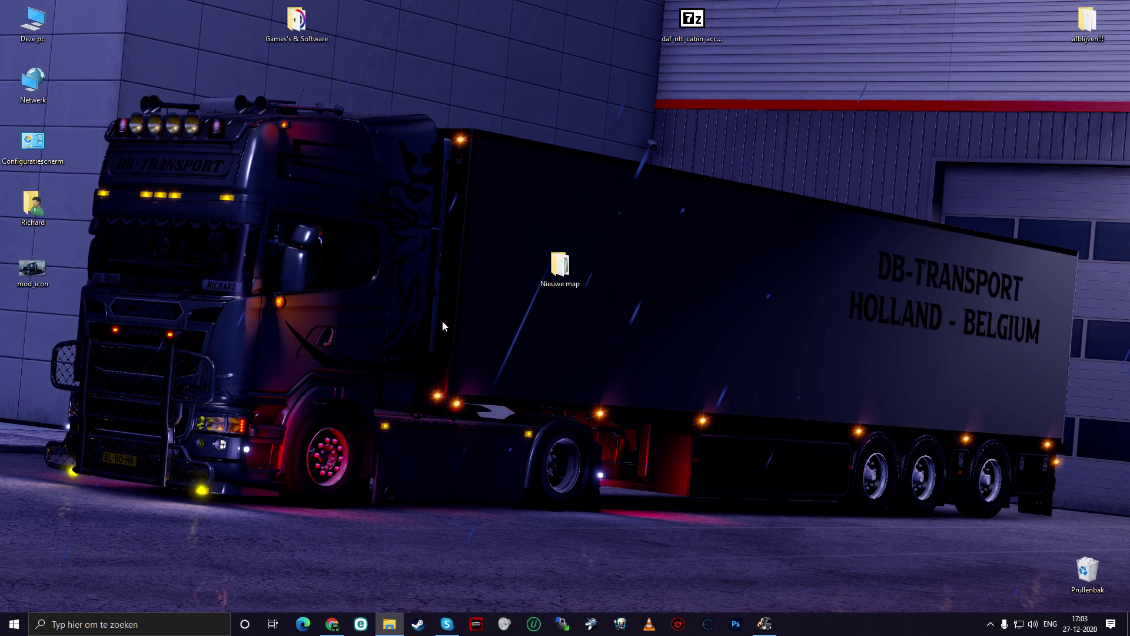
- Delete everything in Nieuwe map, fill it with the files of another mod from 7-Zip, and close the folder
double_click(558, 275)
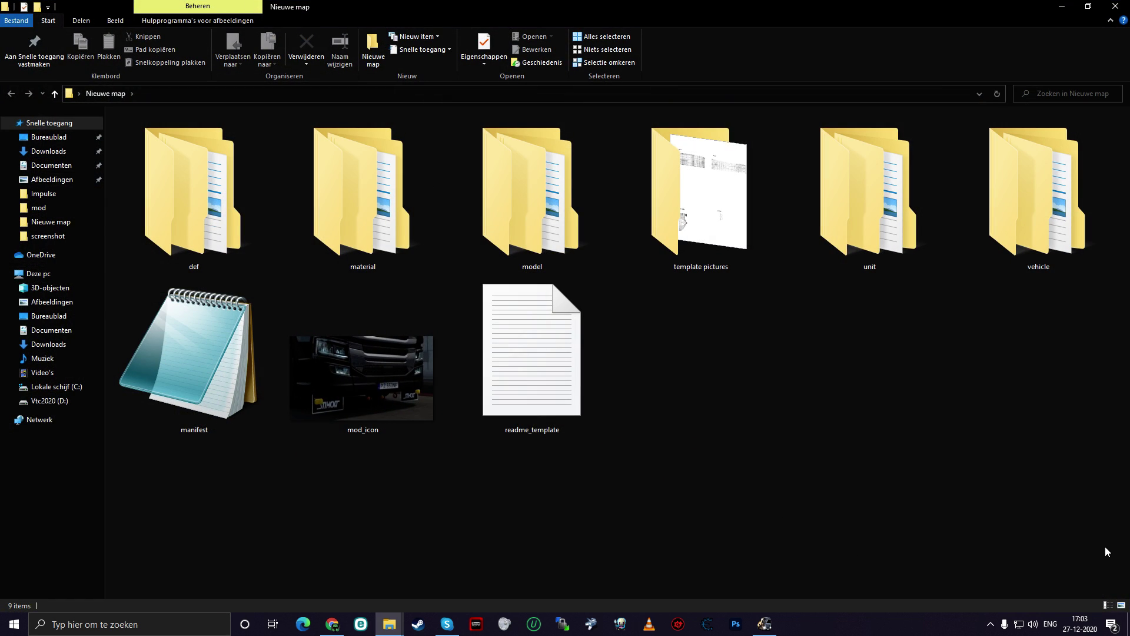
left_click_drag(1101, 573, 250, 248)
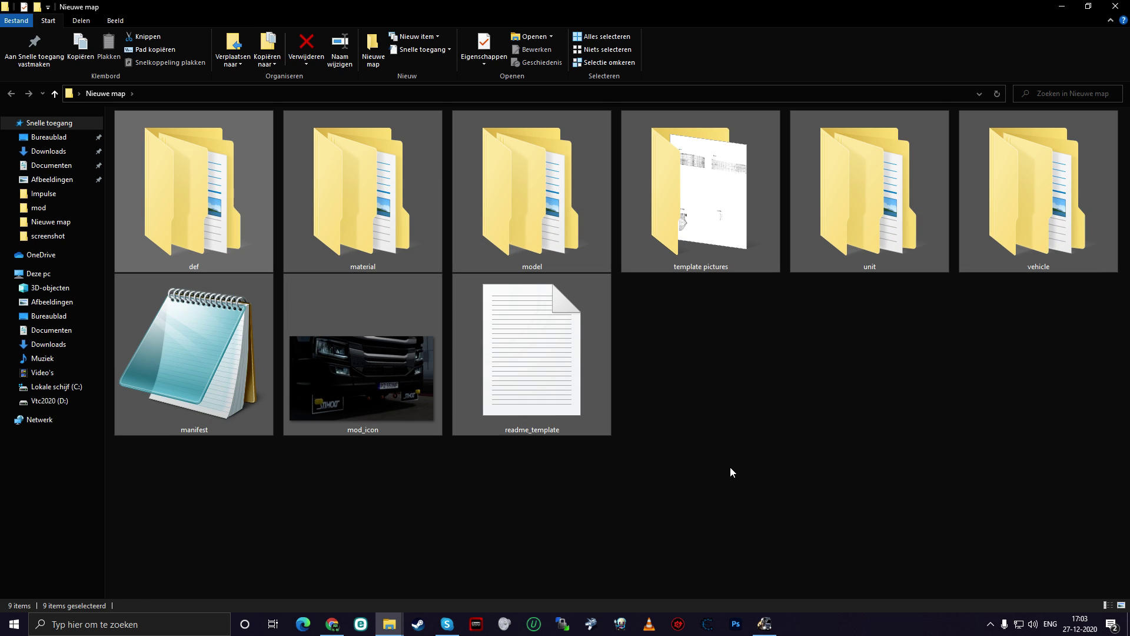
key("Delete")
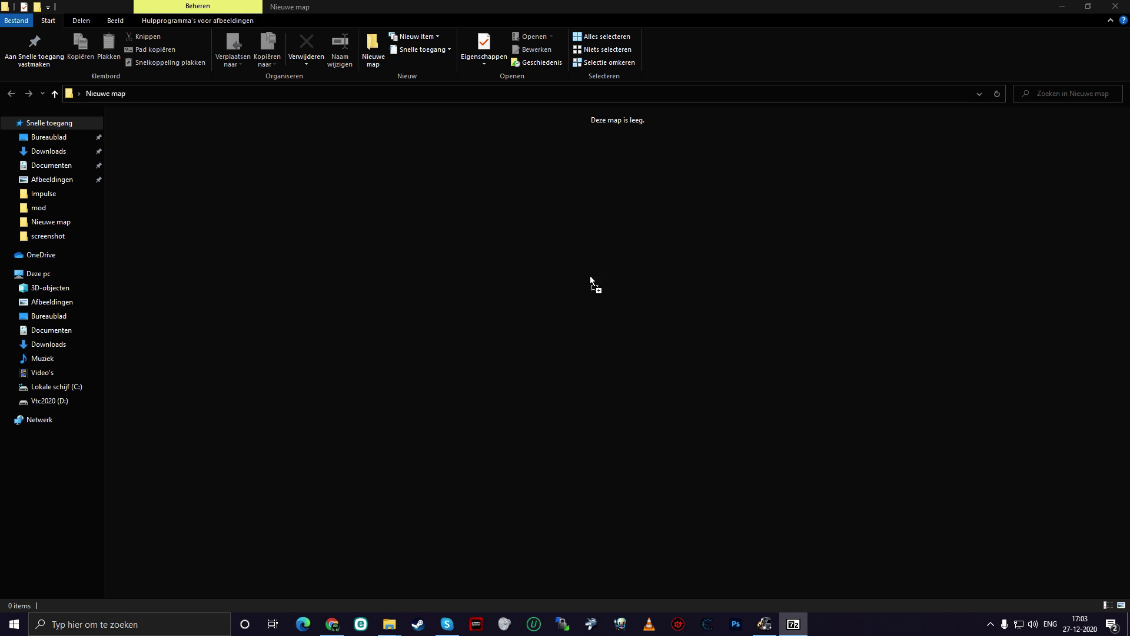
left_click(563, 285)
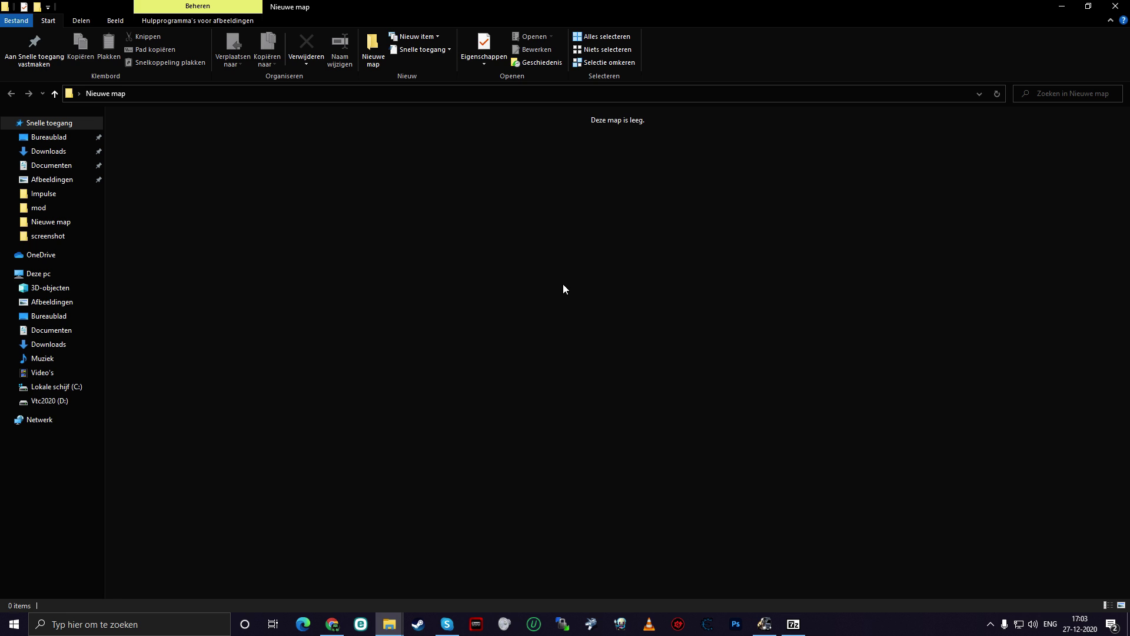
key("ctrl+v")
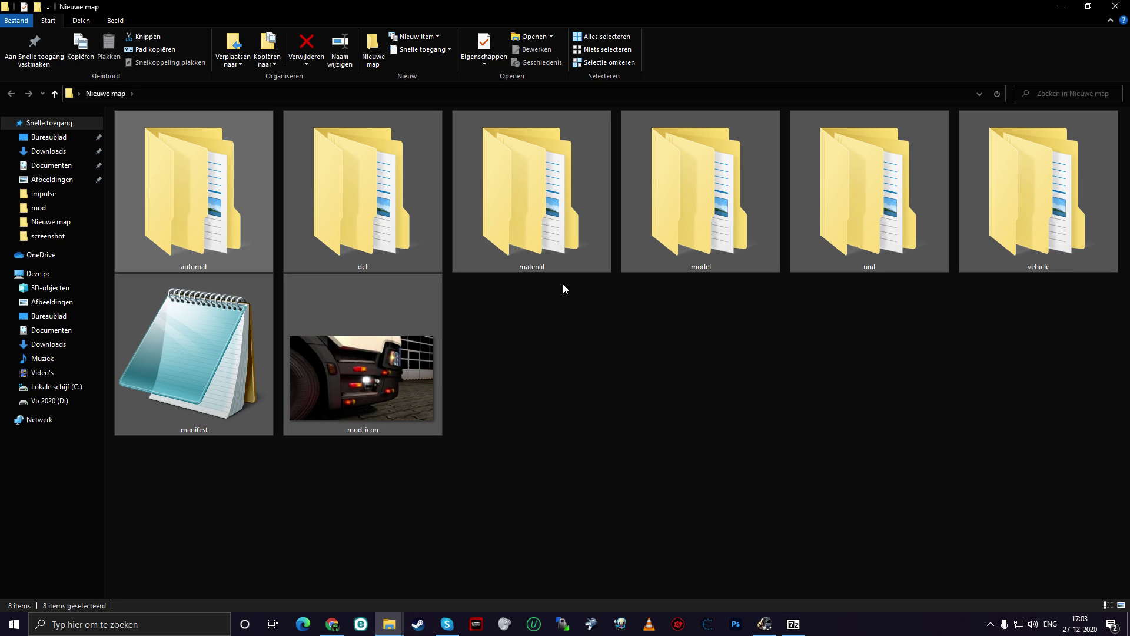
left_click(625, 400)
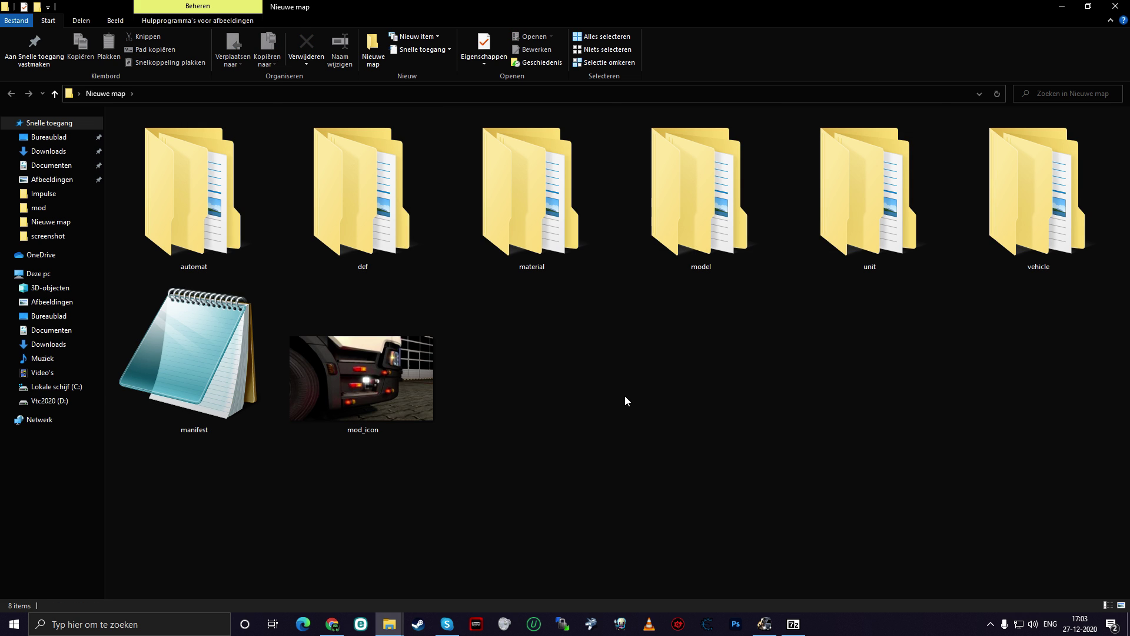
left_click(1115, 6)
- Reopen Nieuwe map and delete all the mod files it contains
left_click(563, 269)
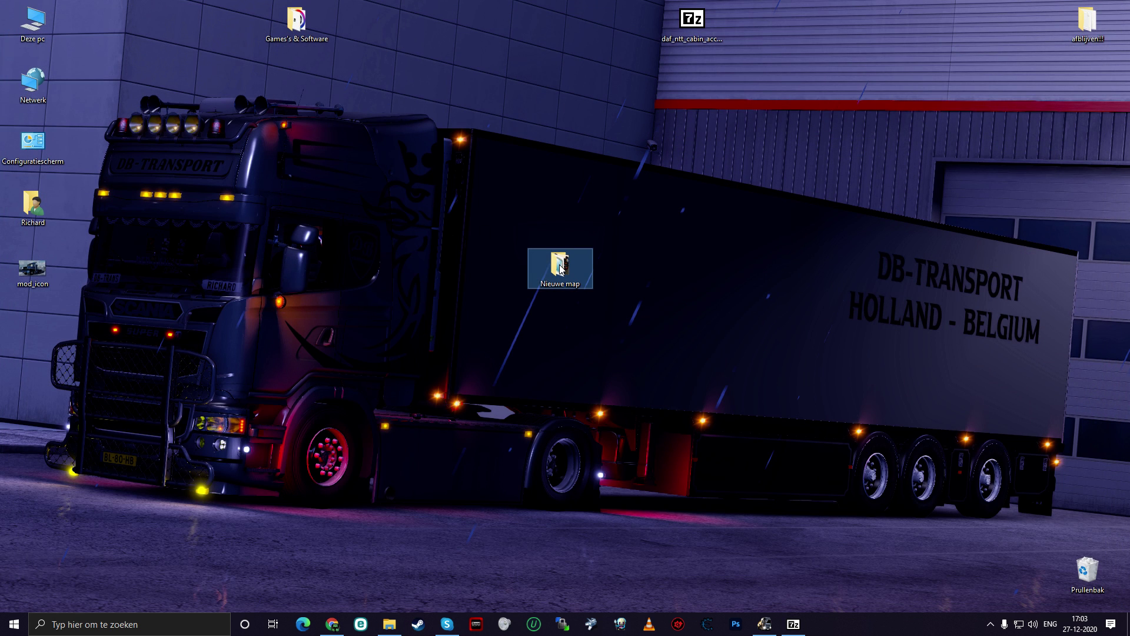
double_click(560, 266)
key("ctrl+a")
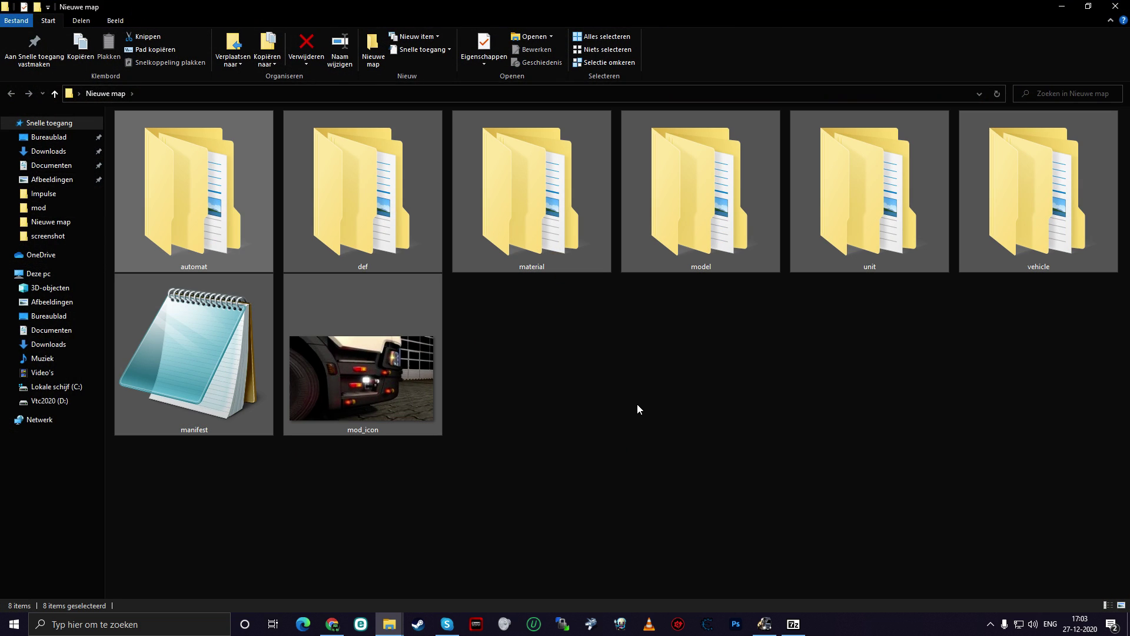
key("Delete")
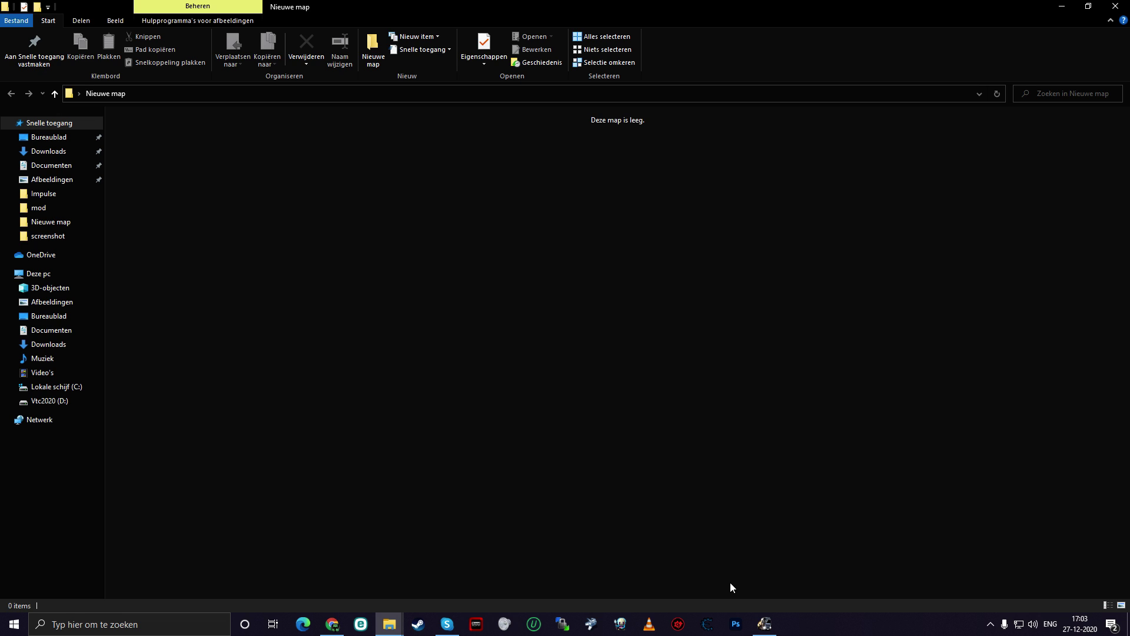
- Switch to Euro Truck Simulator 2, continue the current profile and enter driving mode to inspect the front mudflaps' colour
left_click(764, 623)
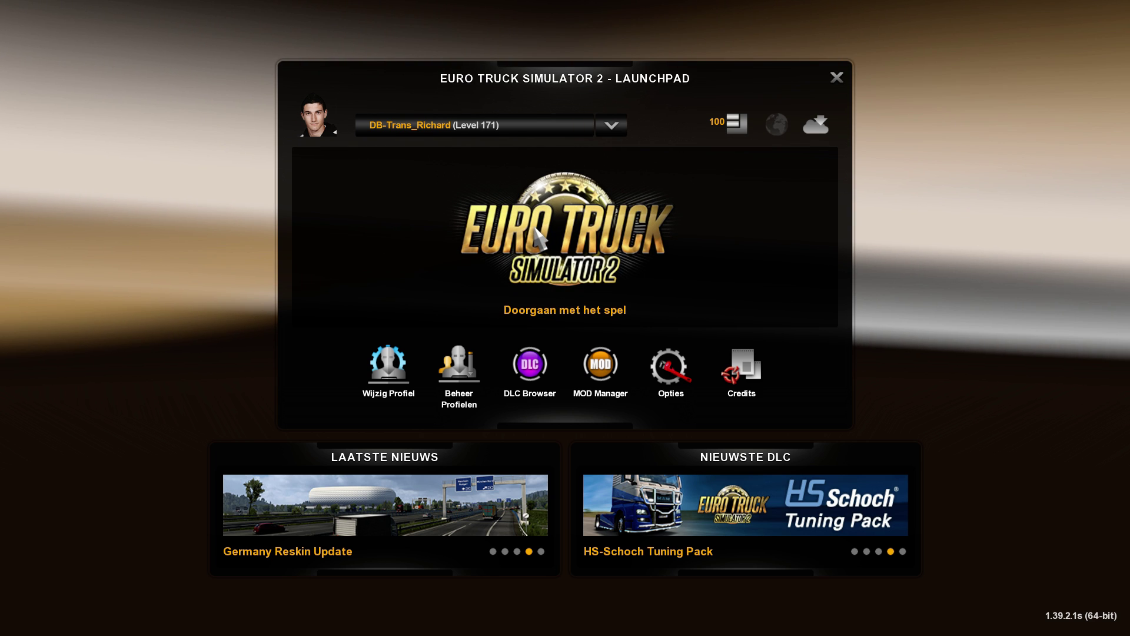
left_click(535, 229)
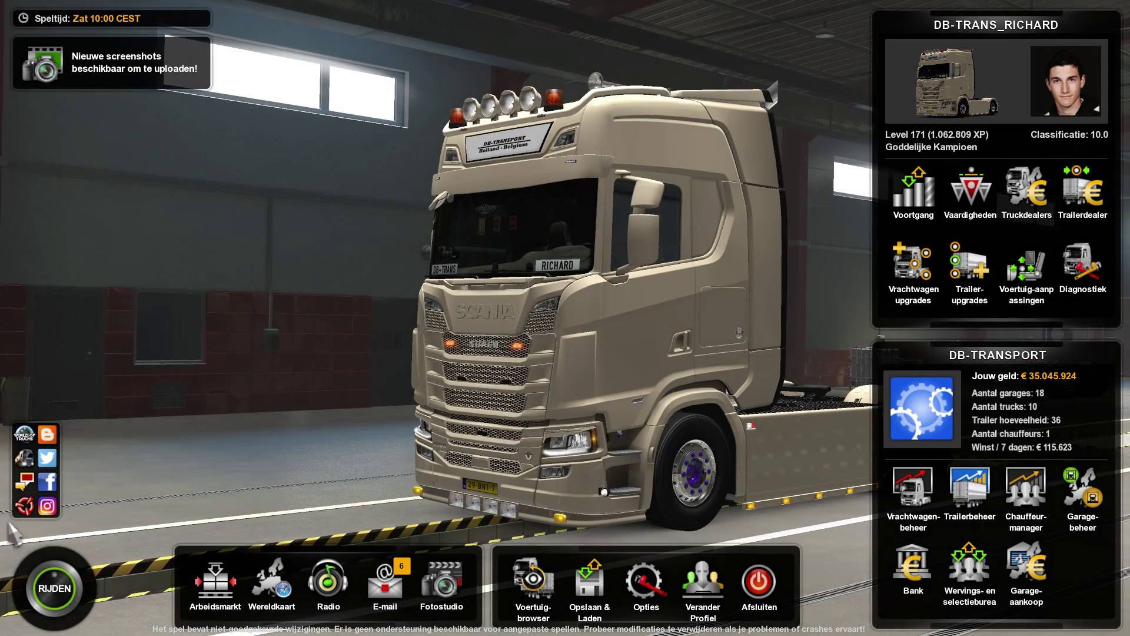
left_click(52, 574)
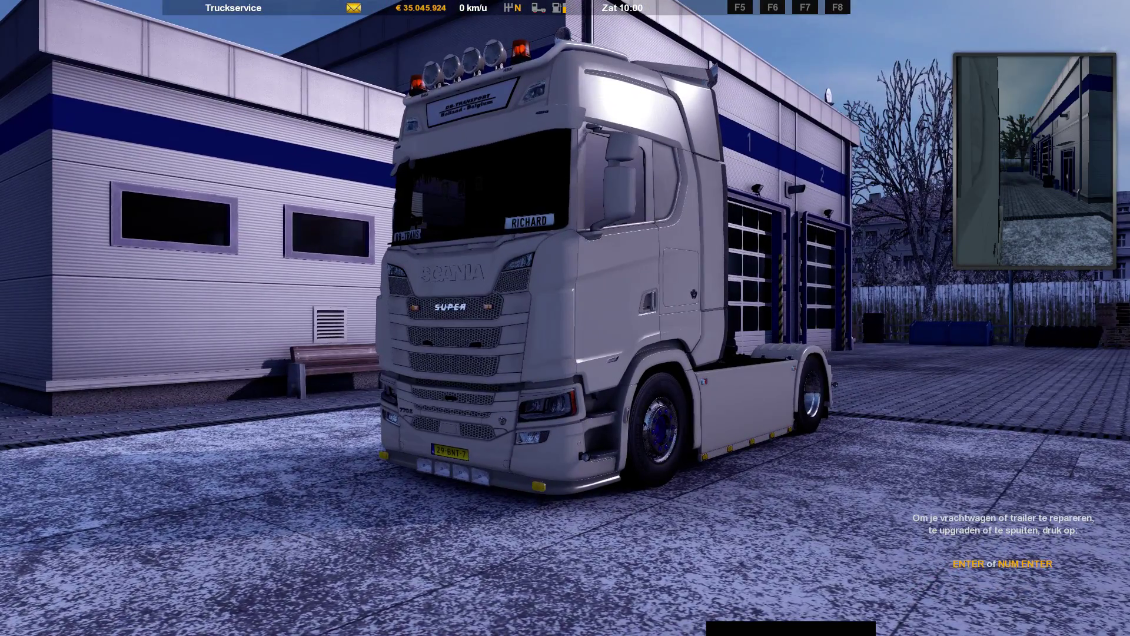
- Leave driving mode and exit the current profile to the launchpad
key("Escape")
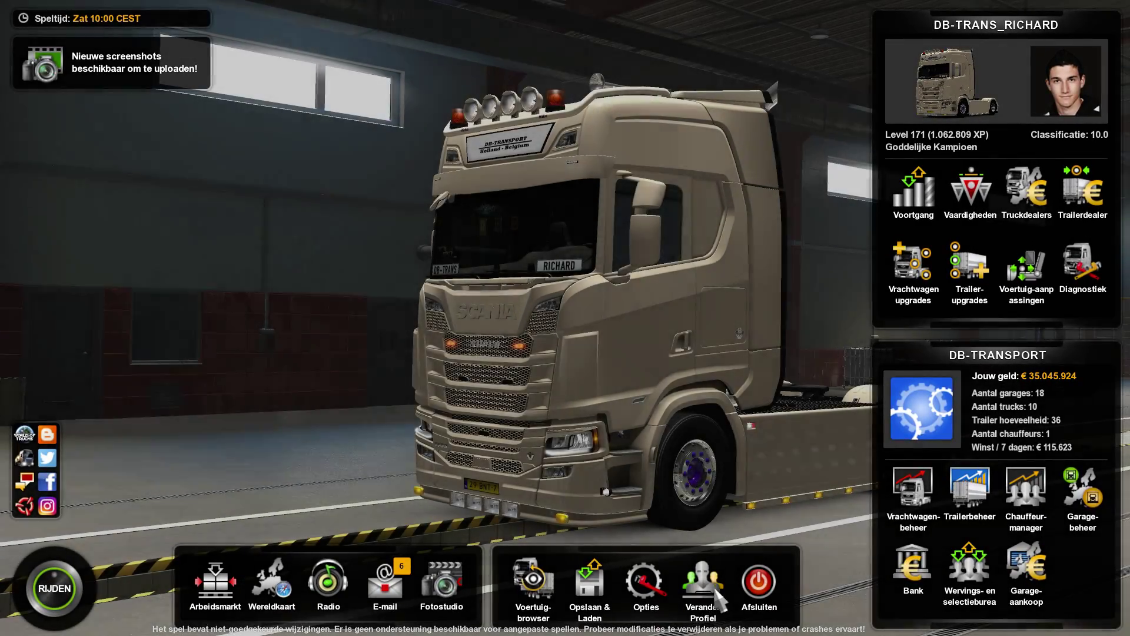
left_click(703, 580)
left_click(512, 409)
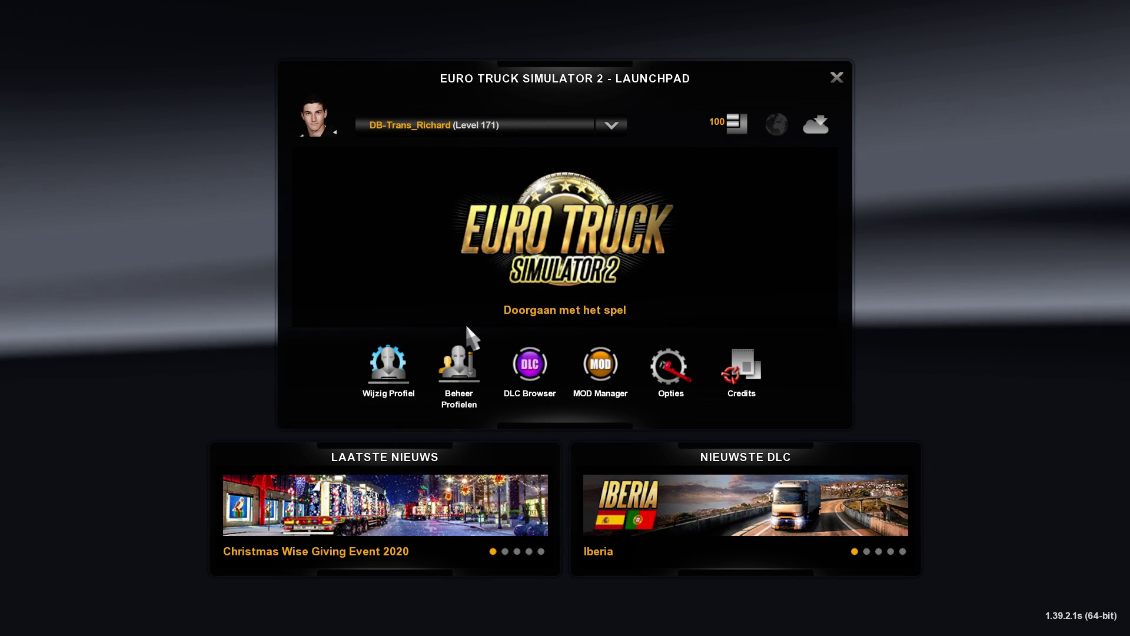
- Switch to Nieuwe map in File Explorer, search it for lamps1 again and open the material file in Notepad++
key("alt+Tab")
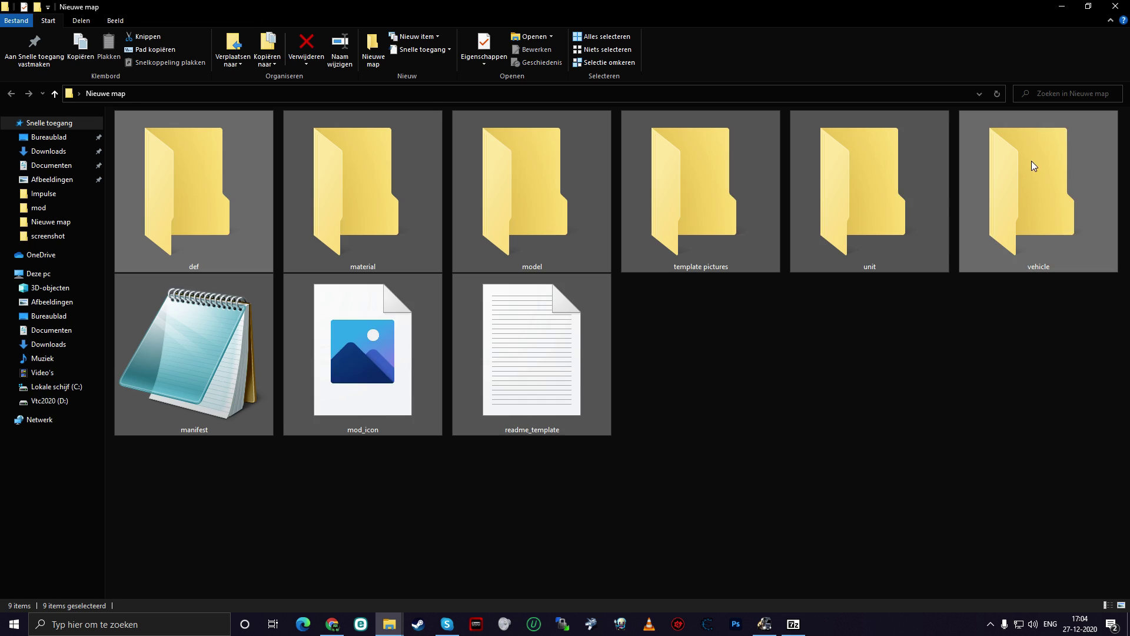
left_click(1058, 93)
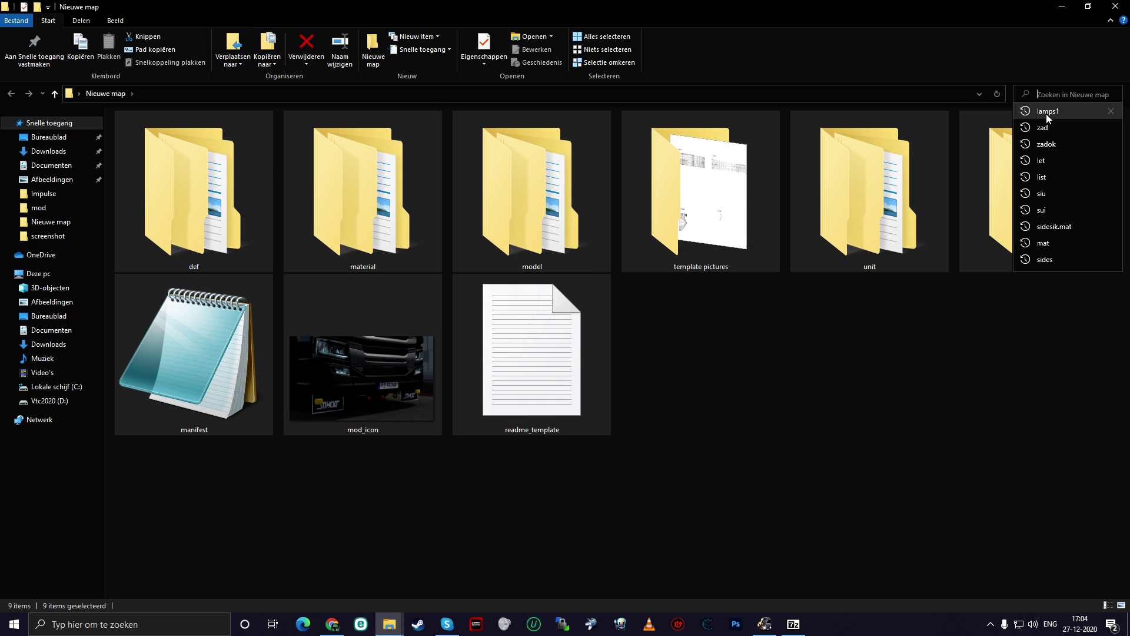
left_click(1046, 114)
right_click(372, 220)
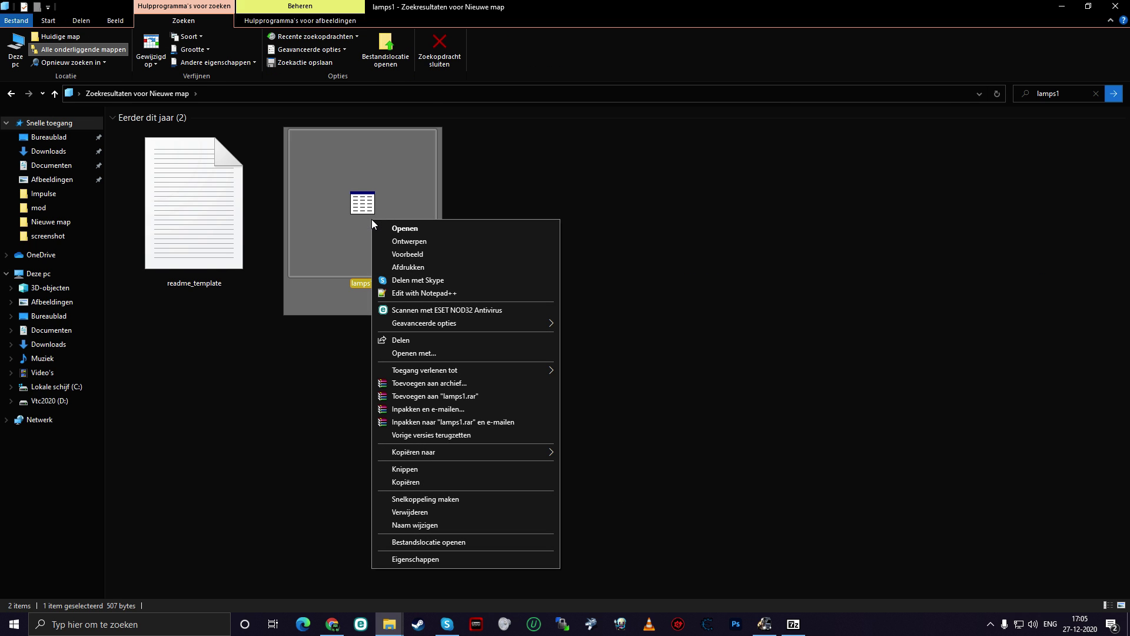
left_click(407, 294)
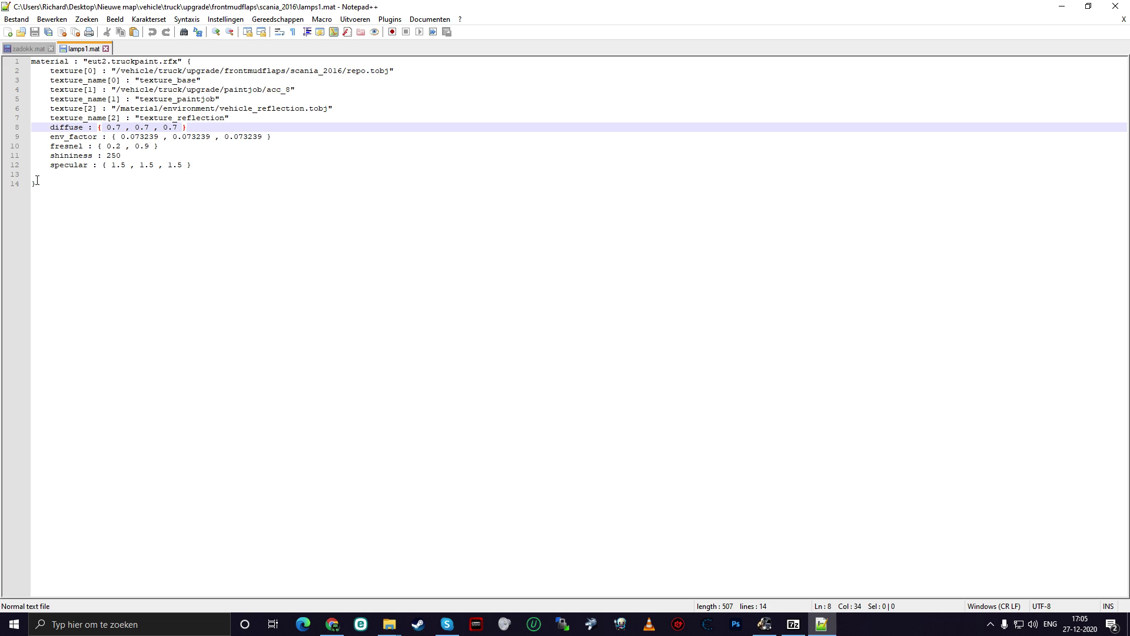
- Set all three diffuse values in lamps1.mat to 0.9, save the file and close the editor
left_click(121, 128)
key("BackSpace")
type("9")
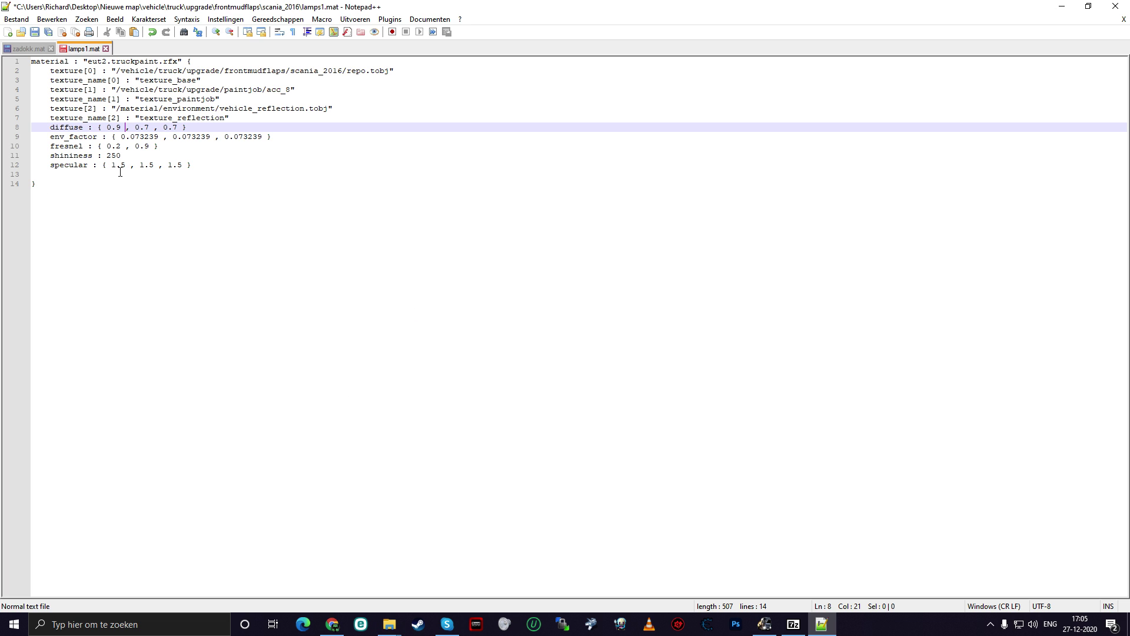
key("BackSpace")
type("9")
key("Up")
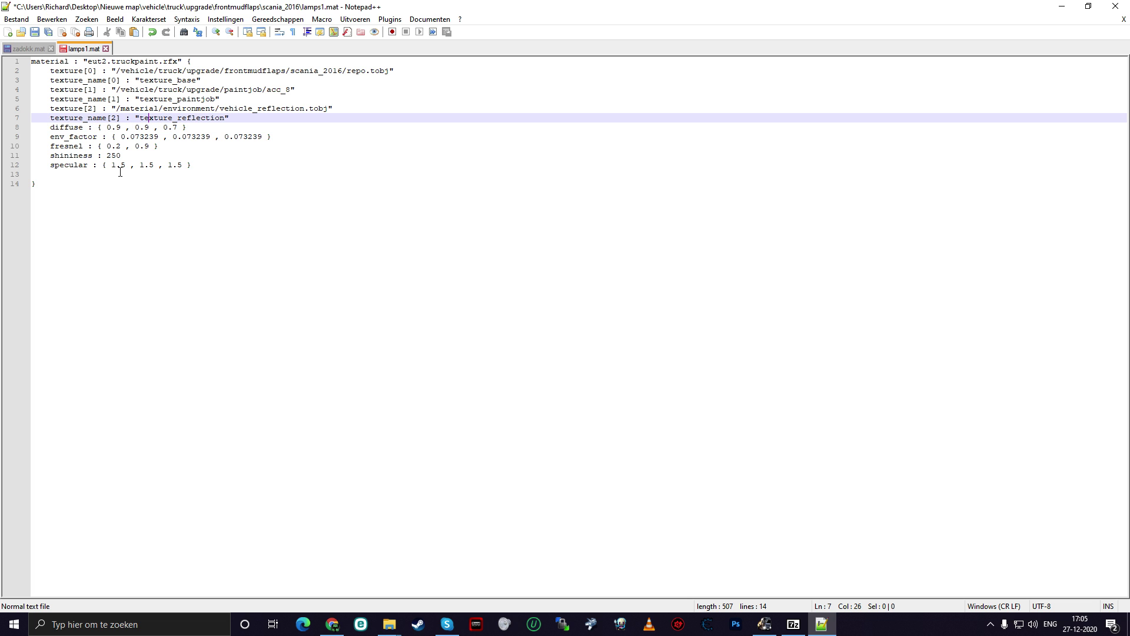
key("Down")
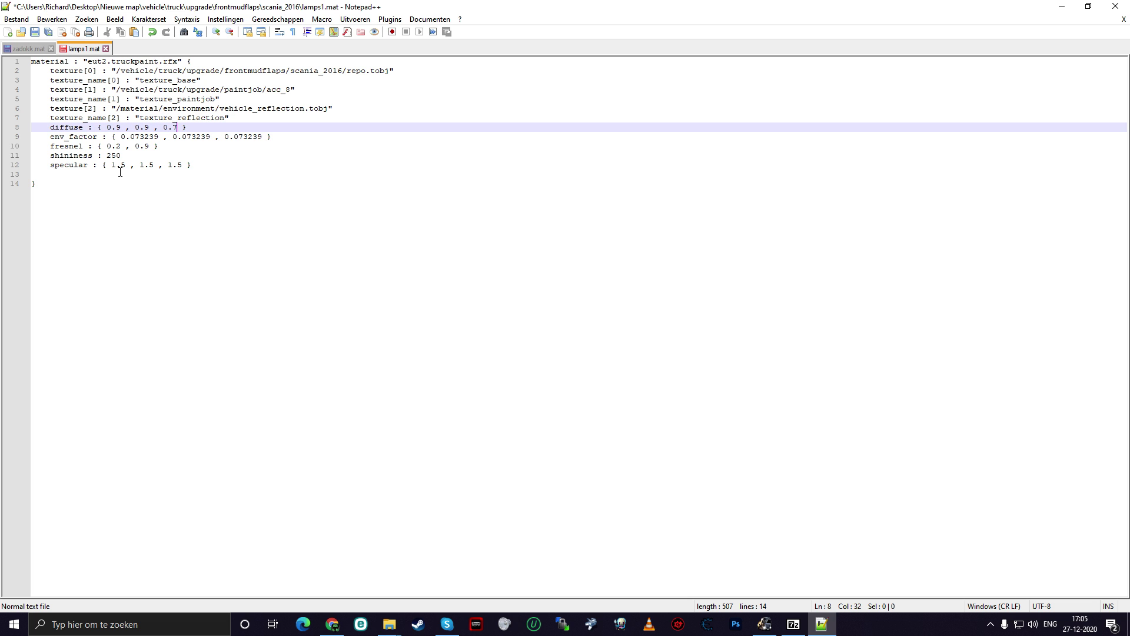
left_click(35, 32)
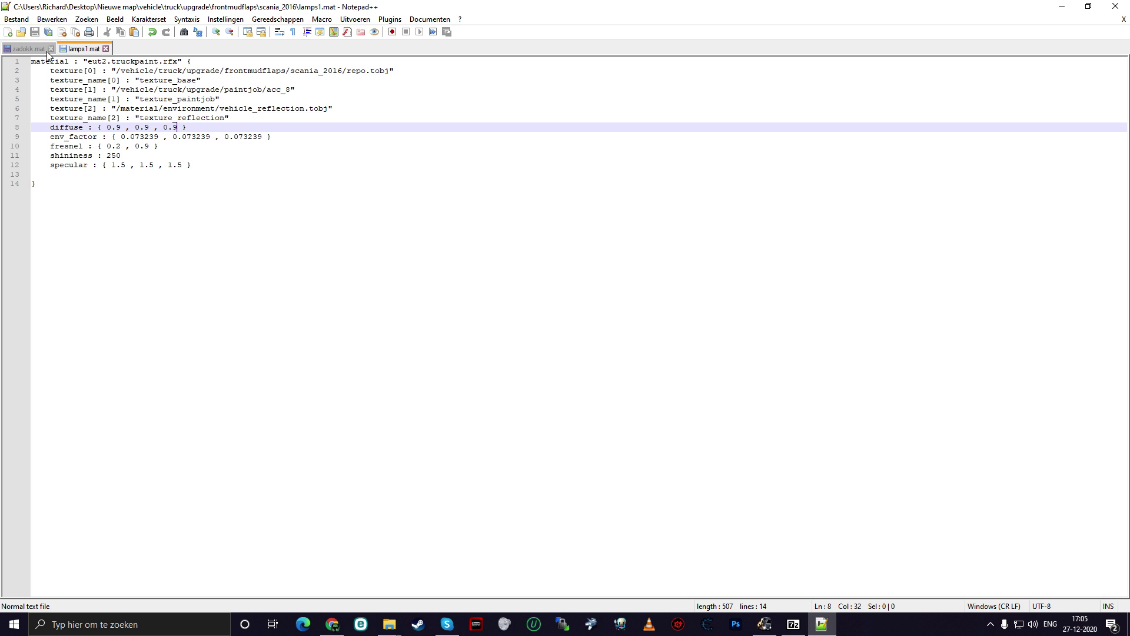
left_click(1115, 6)
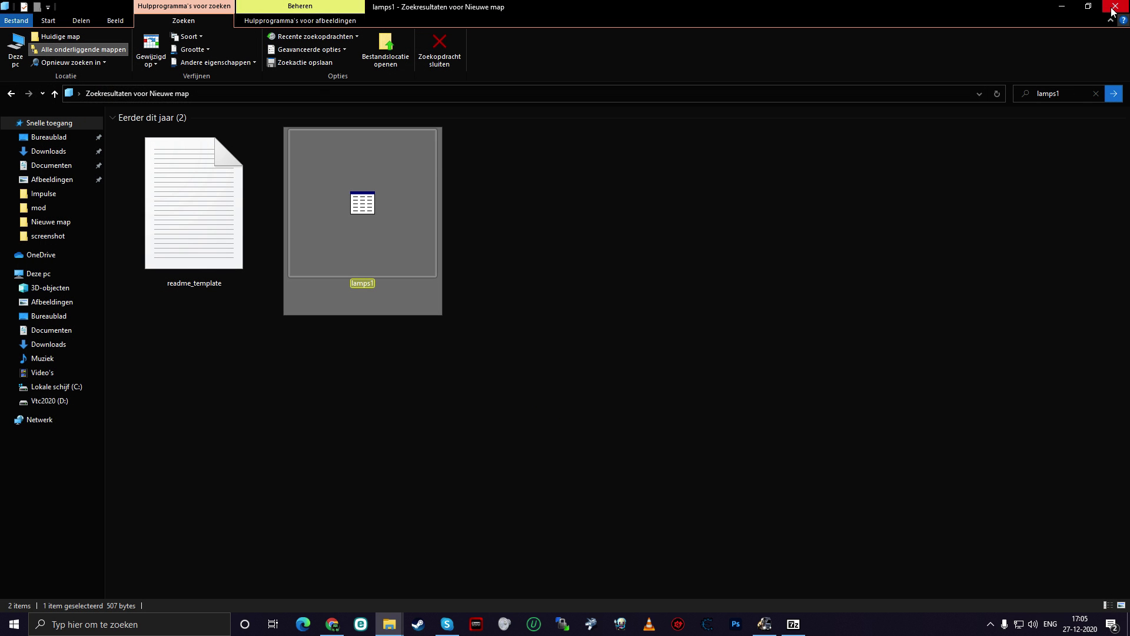
- Select all contents of Nieuwe map, and continue the profile in Euro Truck Simulator 2 into driving mode to inspect the front mudflaps' colour
left_click(11, 93)
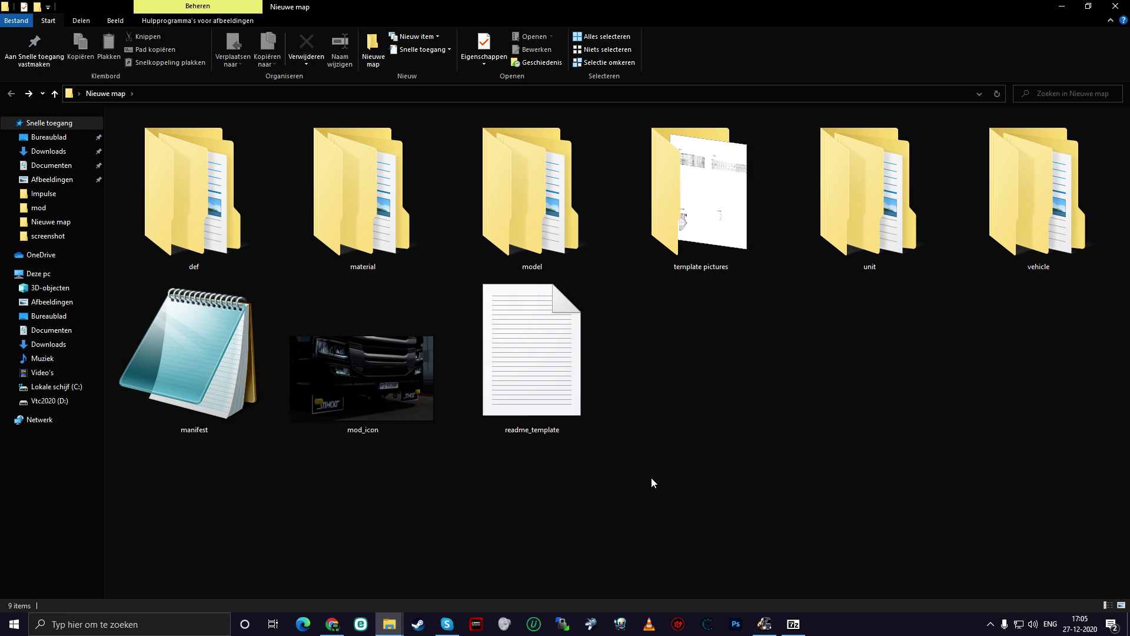
key("ctrl+a")
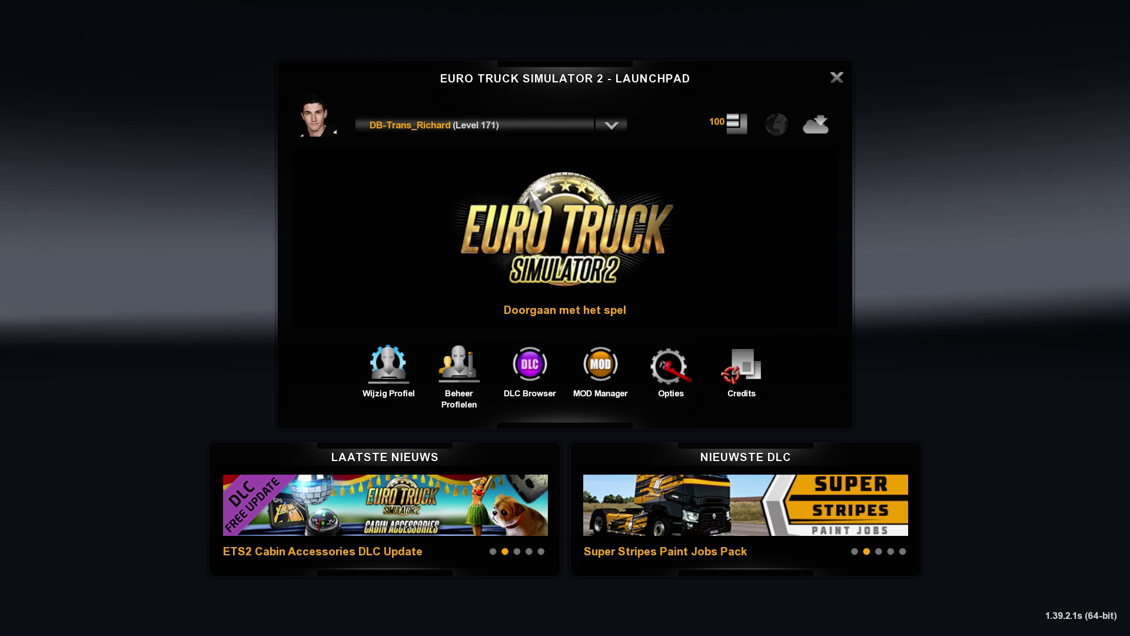
left_click(531, 194)
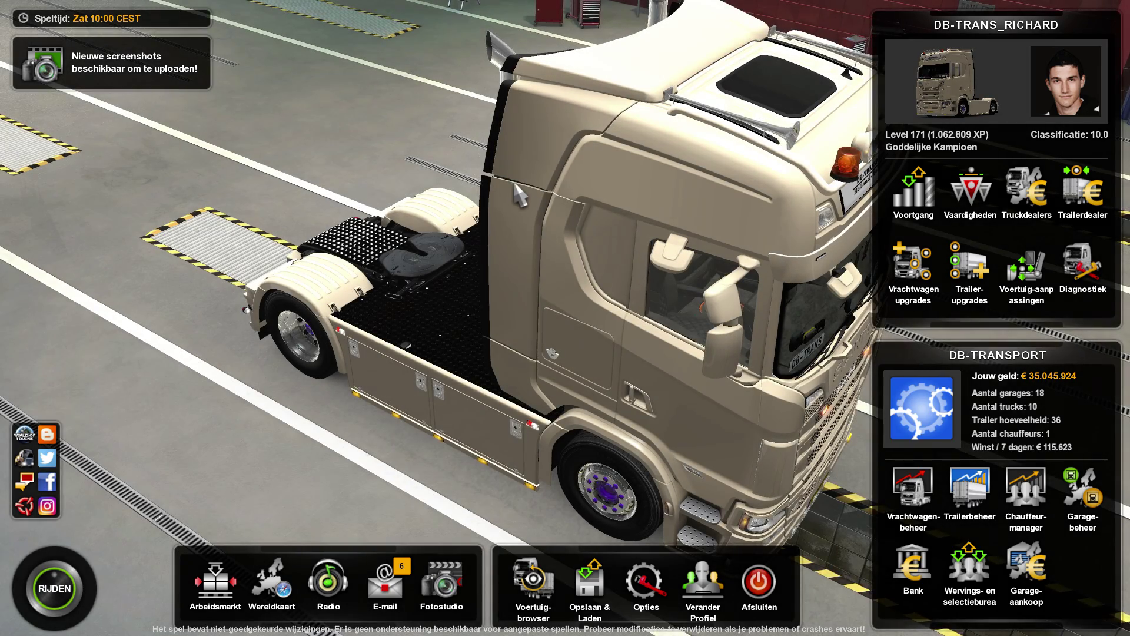
left_click(71, 589)
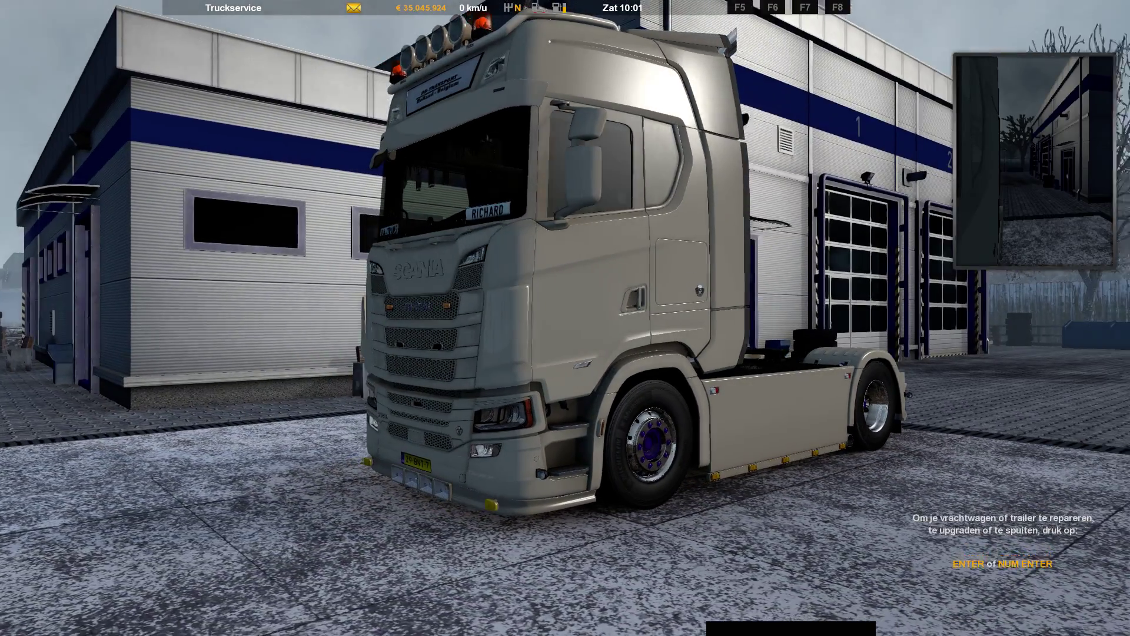
- Leave driving mode and exit the current profile to the launchpad
key("Escape")
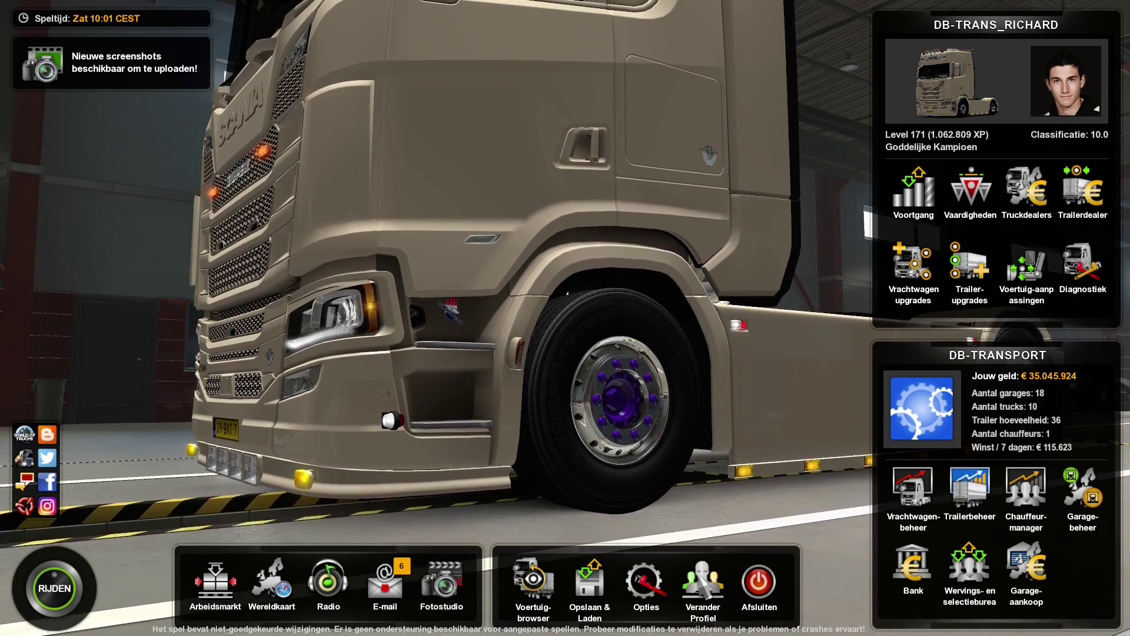
left_click(702, 582)
left_click(524, 401)
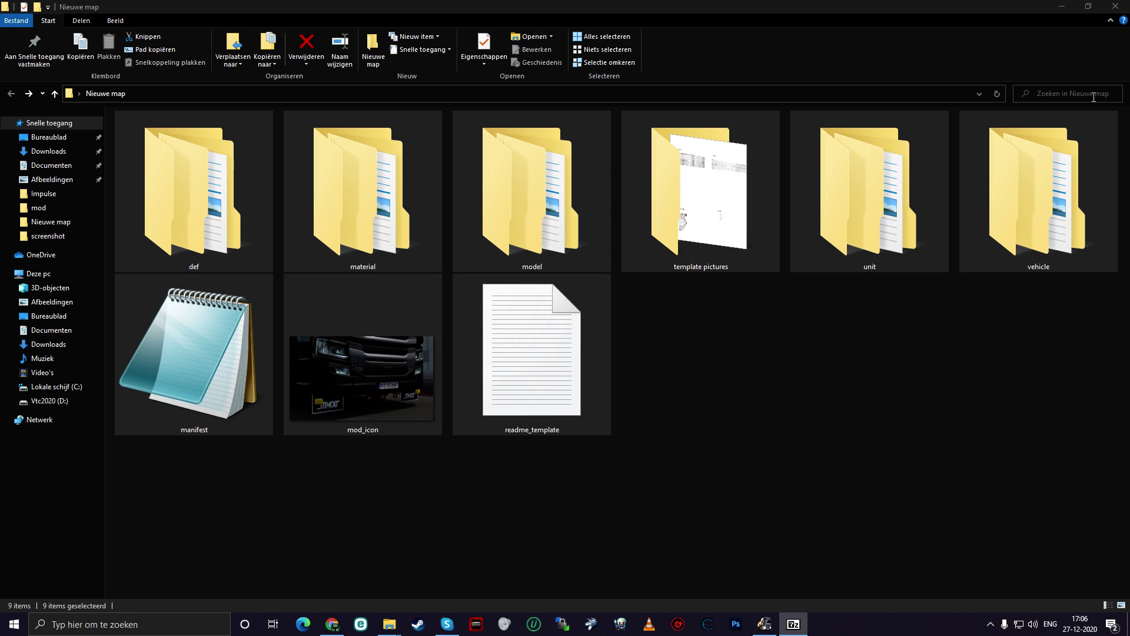
- In File Explorer, search Nieuwe map for lamps1 and open the front mudflaps' material file in Notepad++
left_click(1077, 98)
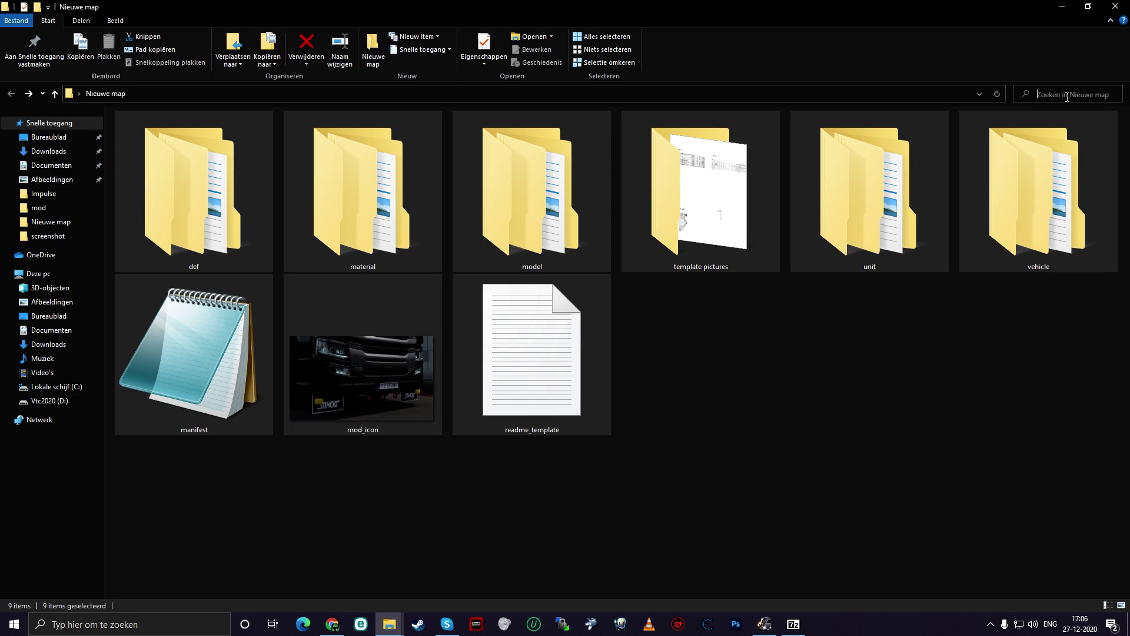
type("l")
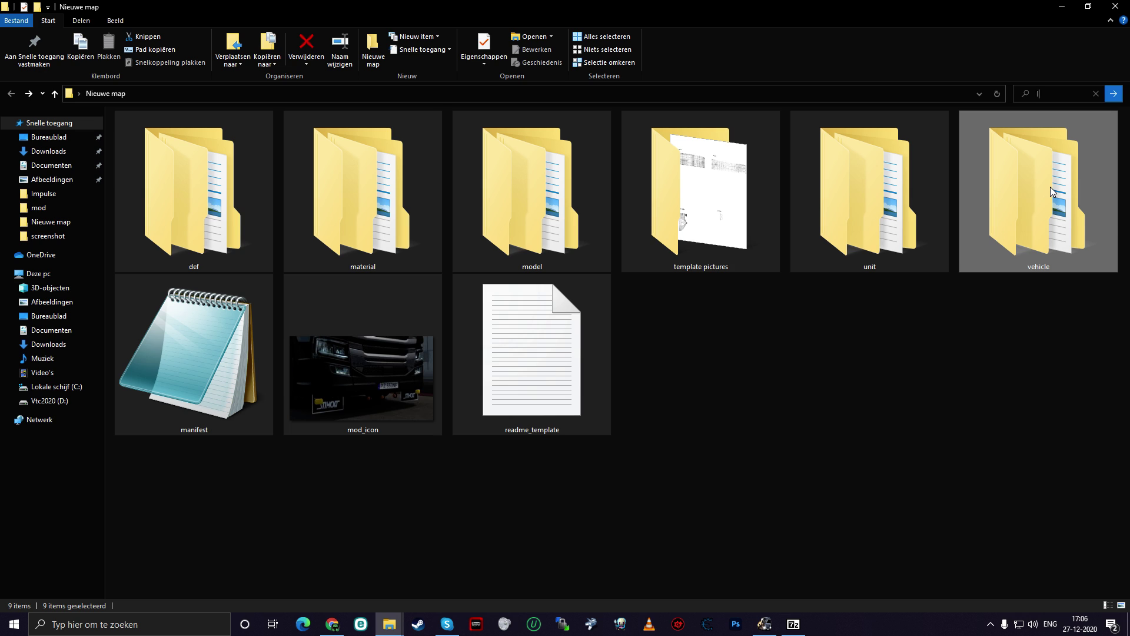
type("amps1")
key("Return")
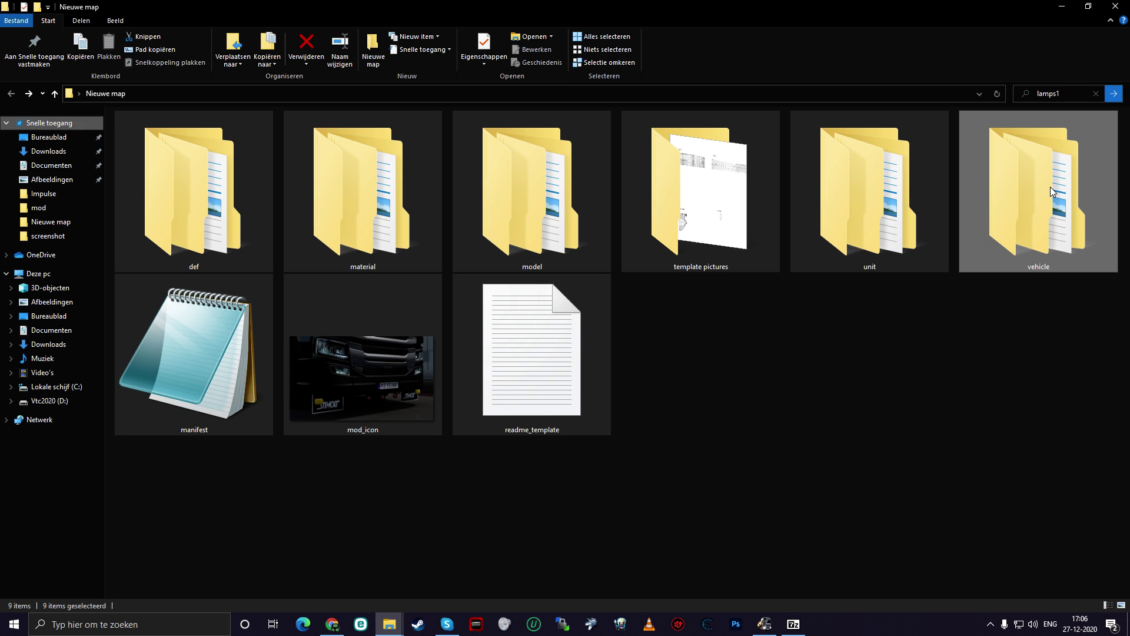
right_click(419, 188)
left_click(457, 261)
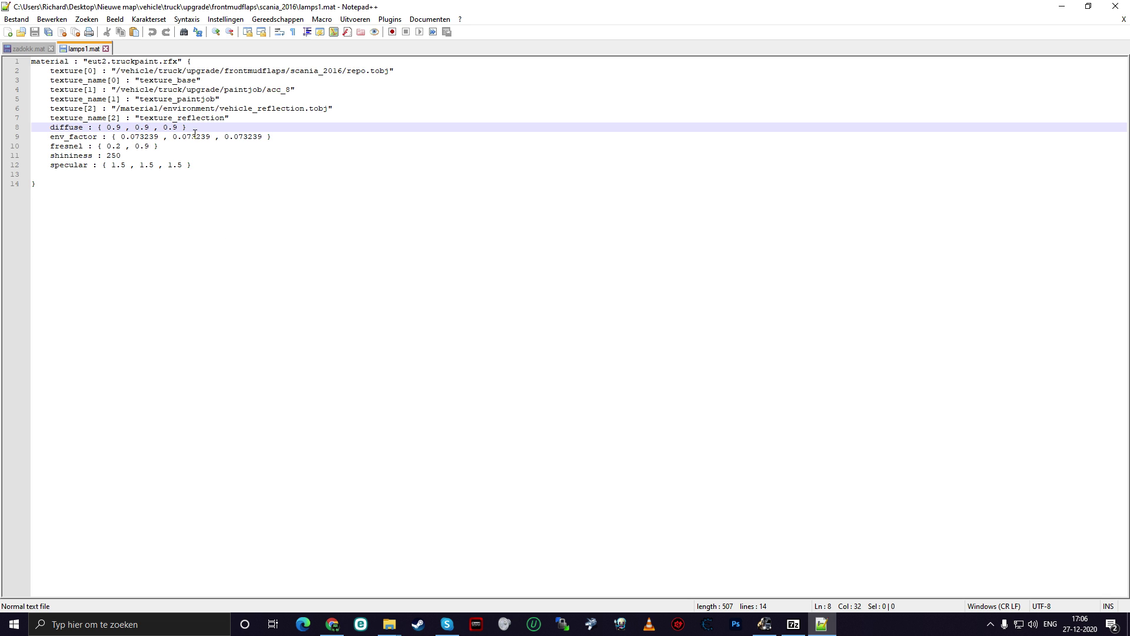
- Set all three diffuse values in lamps1.mat to 1.0, save the file, and close the editor and the folder window
key("shift+Left")
key("Left")
key("Left")
key("shift+Left")
type("1")
key("Left")
key("Left")
key("Left")
key("Left")
key("Left")
key("Left")
key("shift+Left")
type("1")
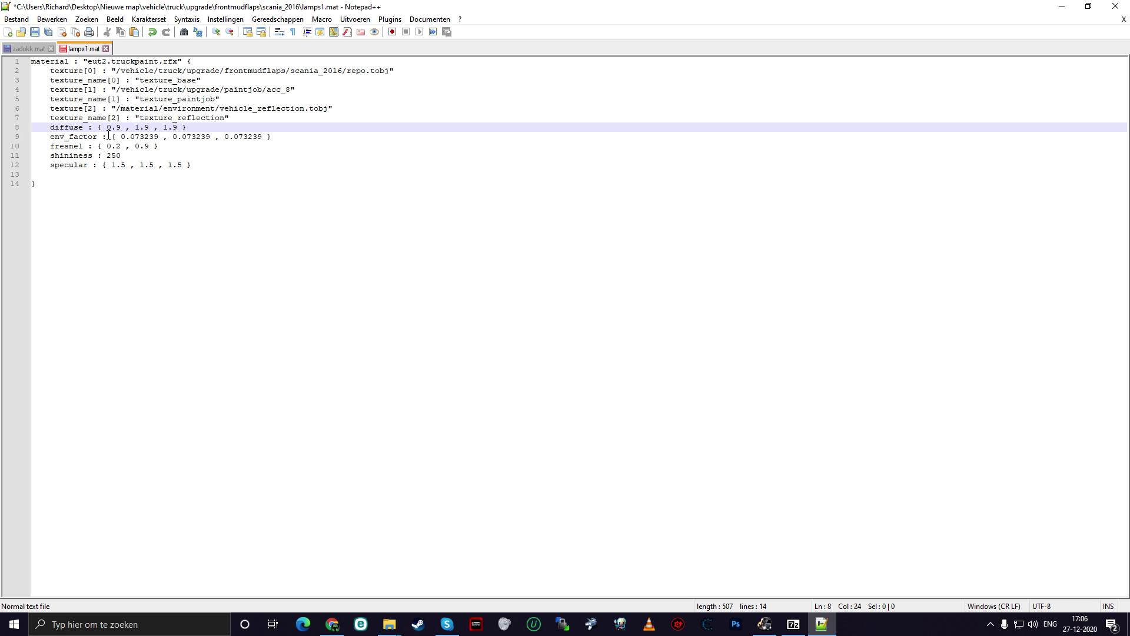
key("Left")
key("Left")
key("Left")
key("Left")
key("Left")
key("Left")
key("shift+Left")
type("1")
left_click(35, 32)
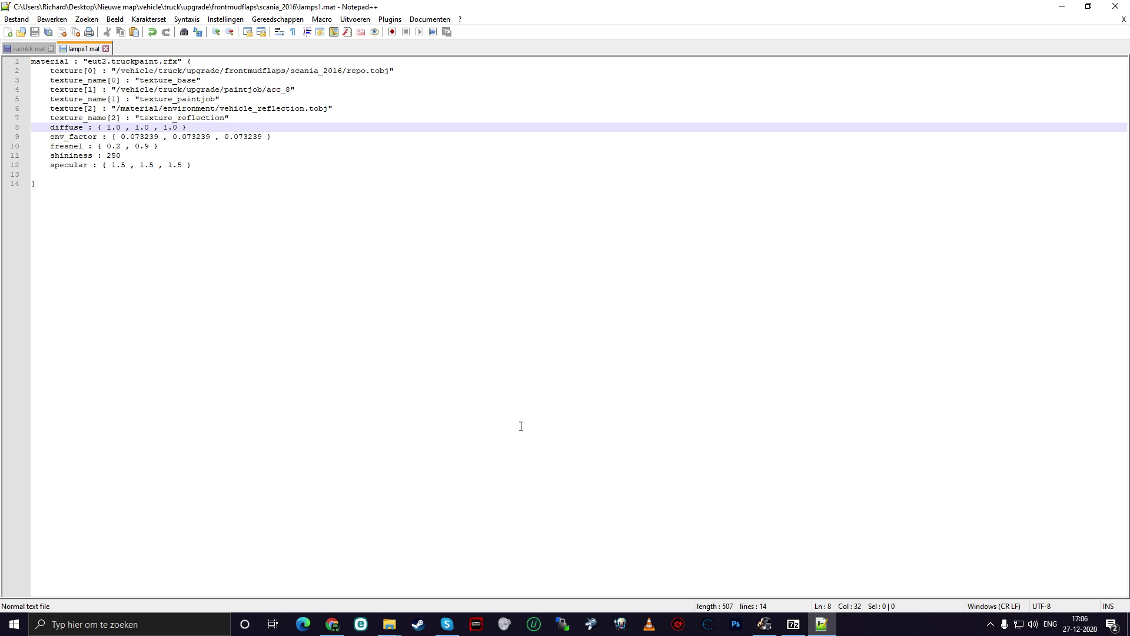
left_click(1116, 6)
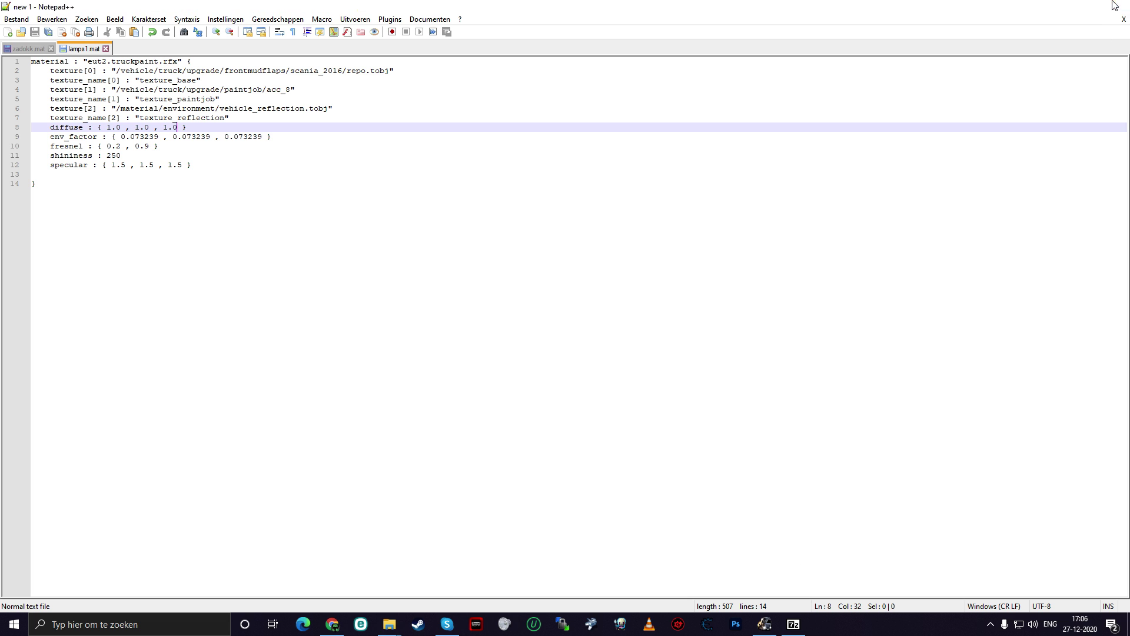
left_click(1117, 6)
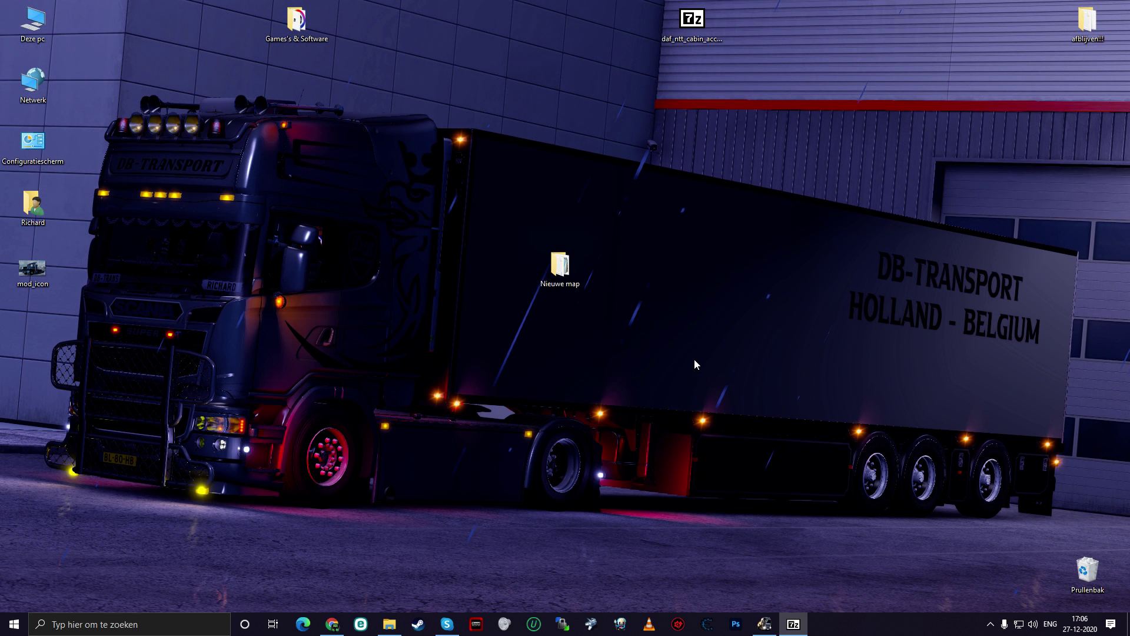
- Reopen Nieuwe map, find lamps1 again and open it in Notepad++ to check the saved diffuse values, and close the editor
double_click(560, 266)
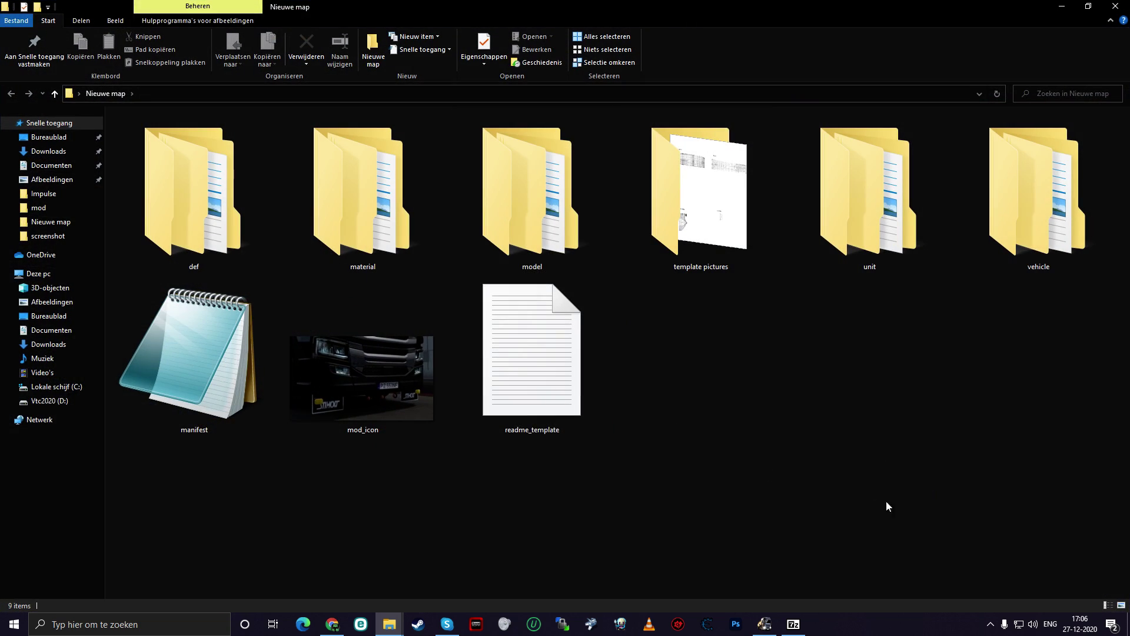
left_click(1060, 93)
left_click(1047, 112)
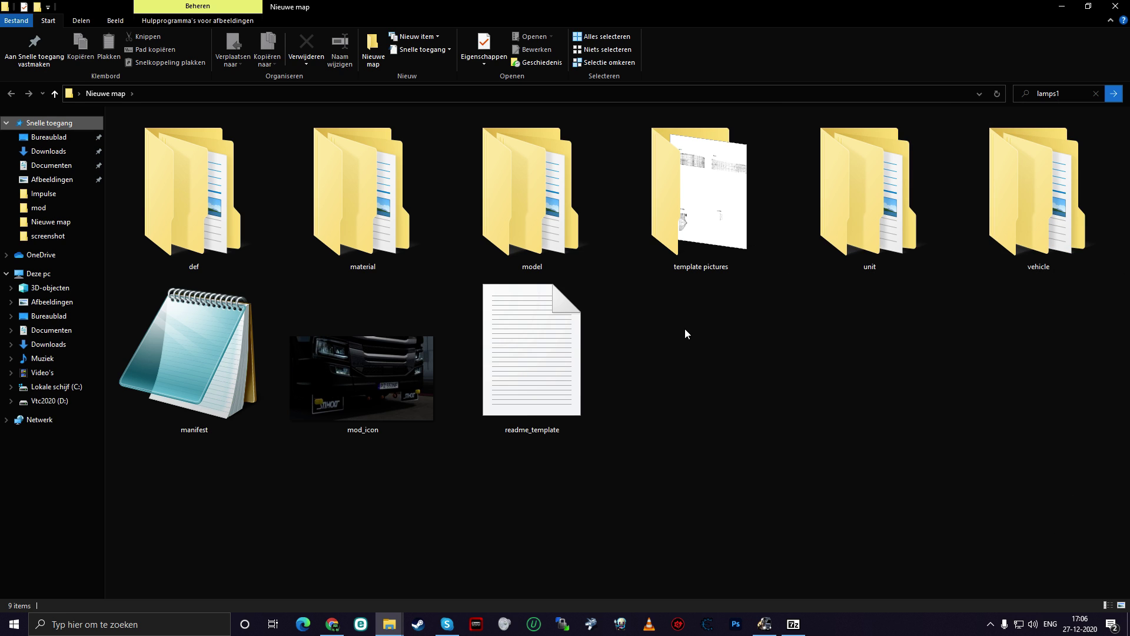
right_click(389, 211)
left_click(423, 287)
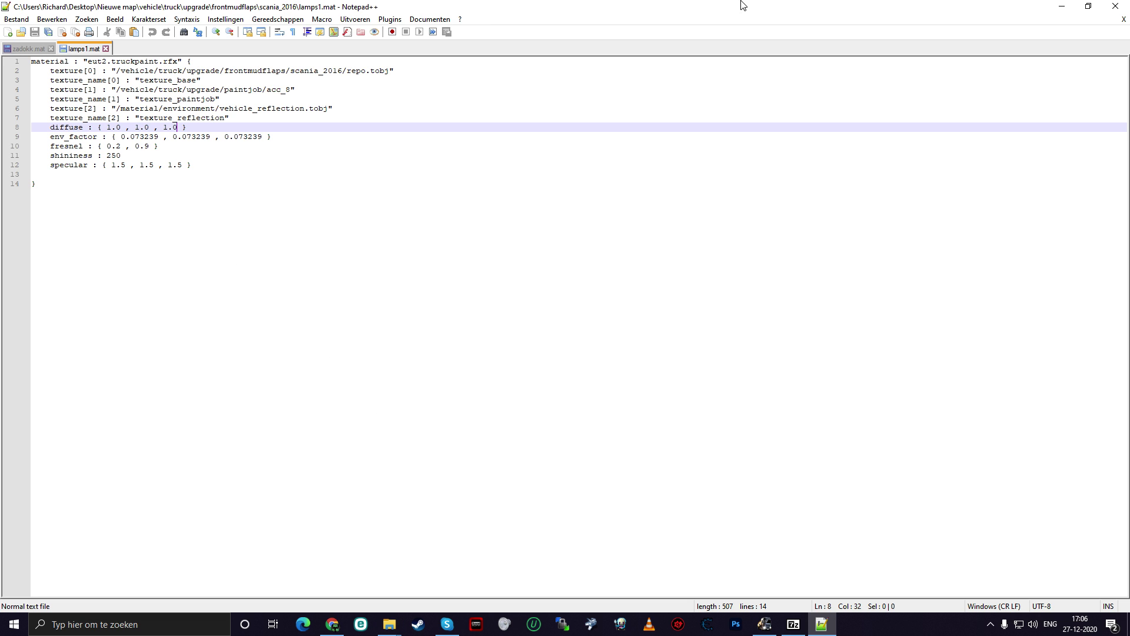
left_click(1115, 6)
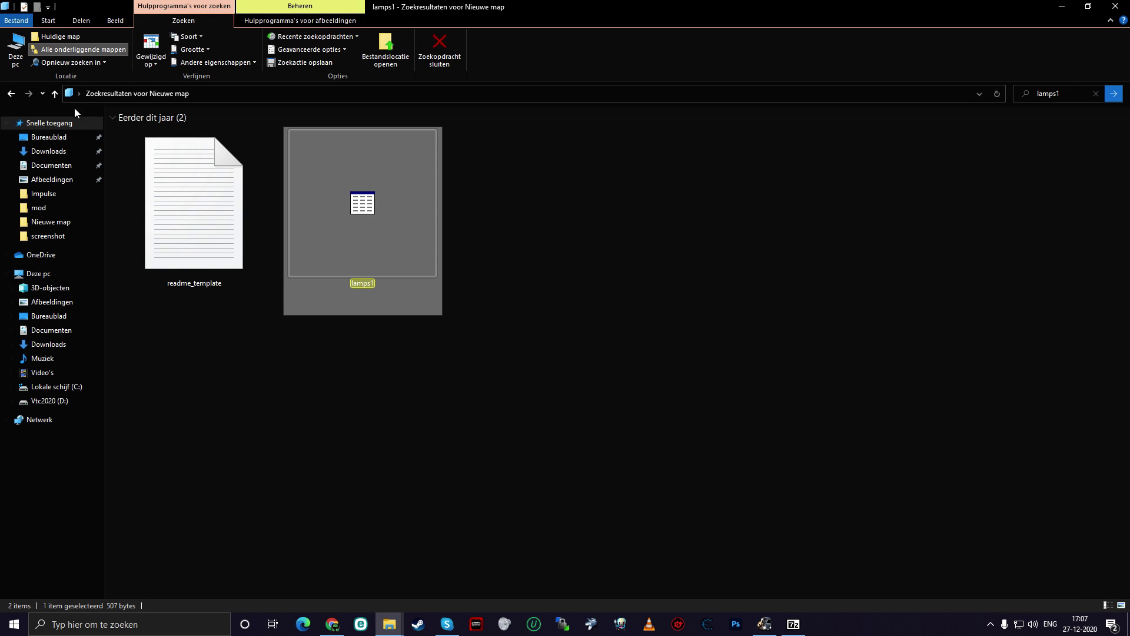
- Select everything in Nieuwe map, switch to Euro Truck Simulator 2 and continue the profile into driving mode to recheck the mudflaps
left_click(11, 93)
key("ctrl+a")
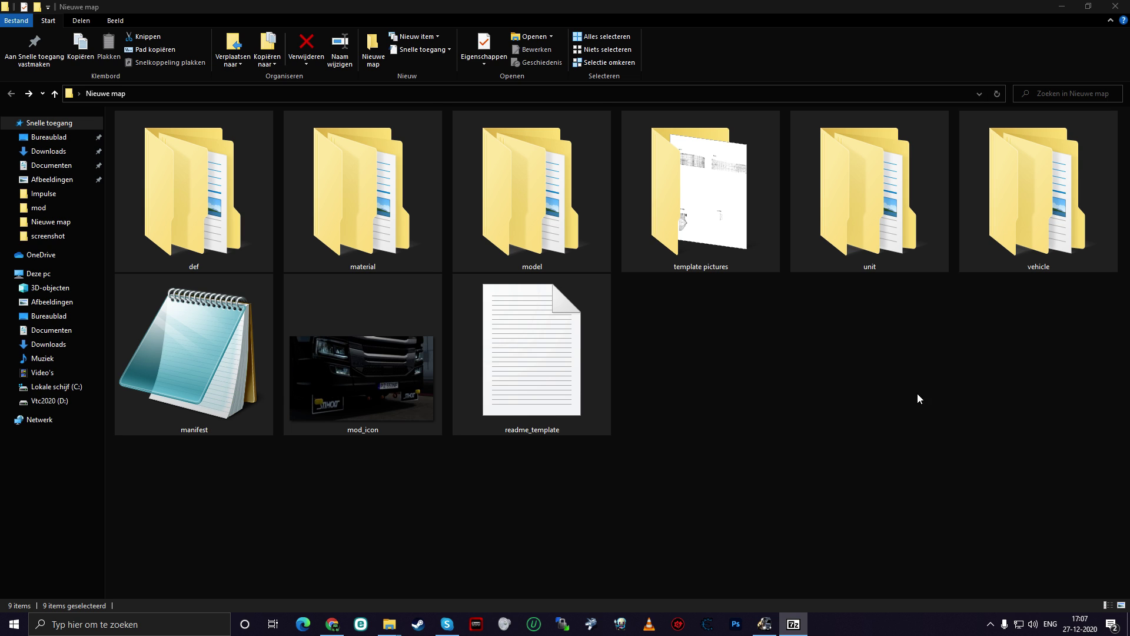
left_click(764, 624)
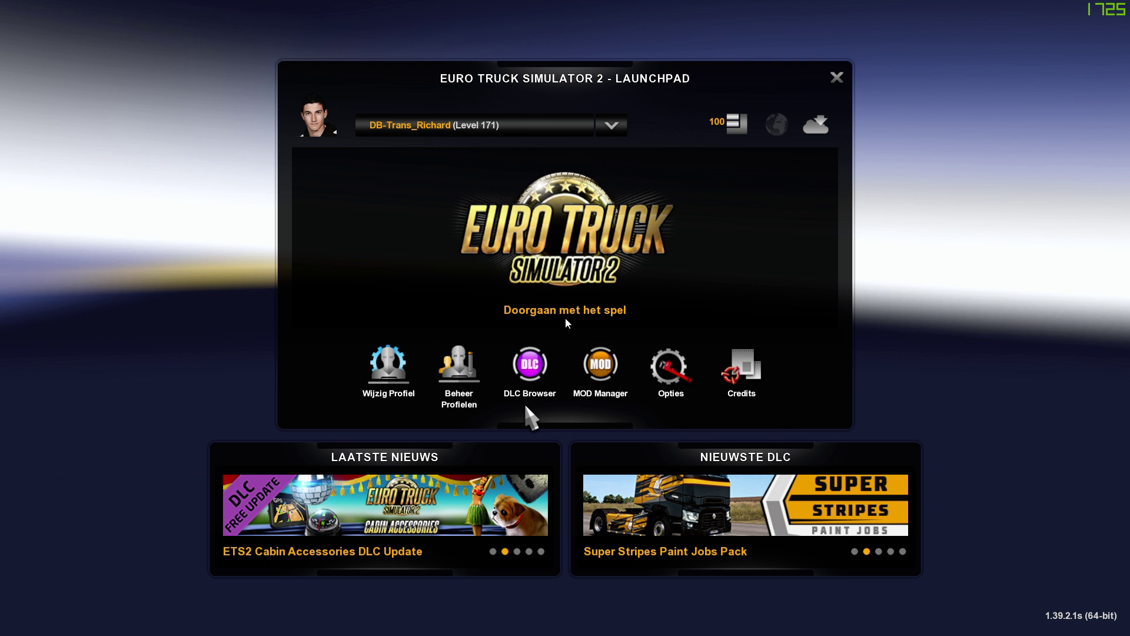
left_click(549, 228)
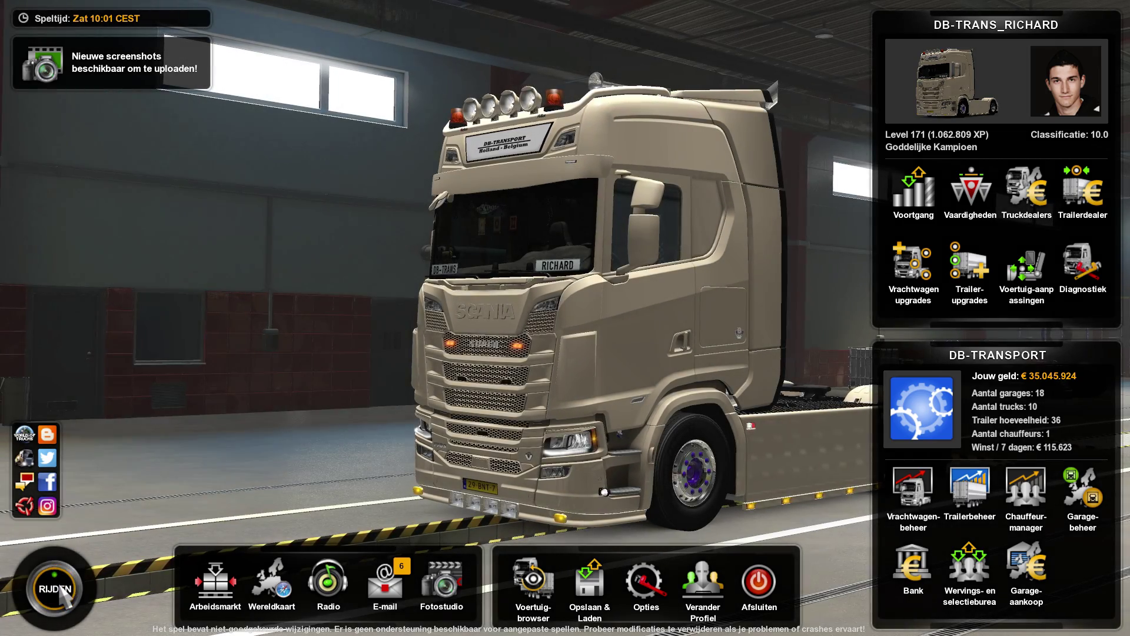
left_click(60, 586)
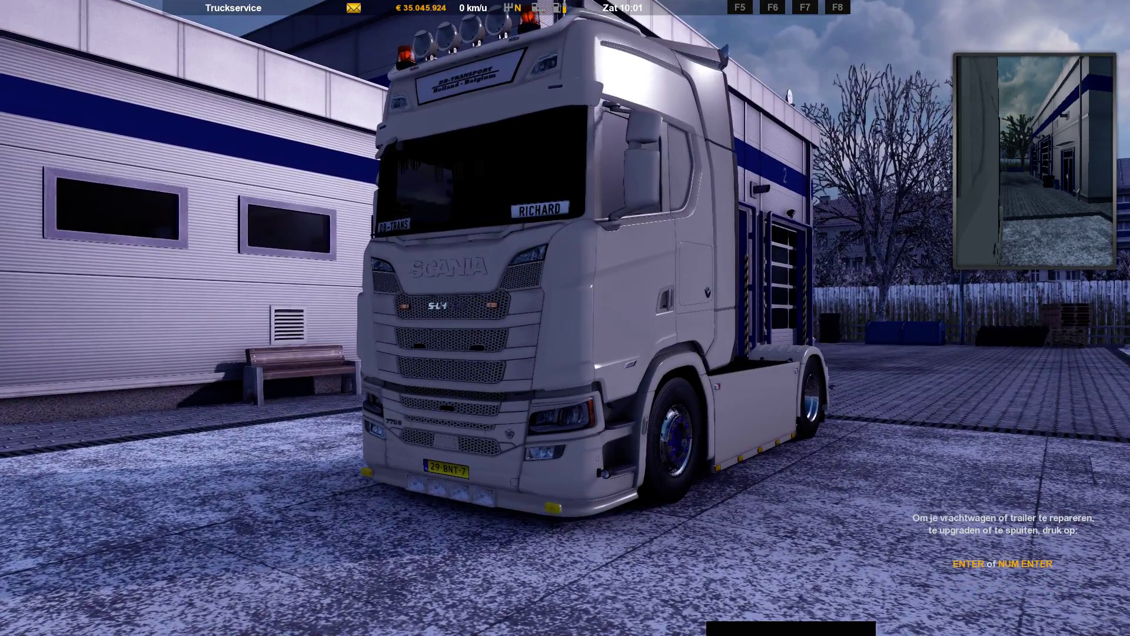
- Enter the truck service, open the truck configurator's paint options and preview the DB-Trans_Scania.S_Kerst Skin 2021 paint job
key("Return")
left_click(434, 285)
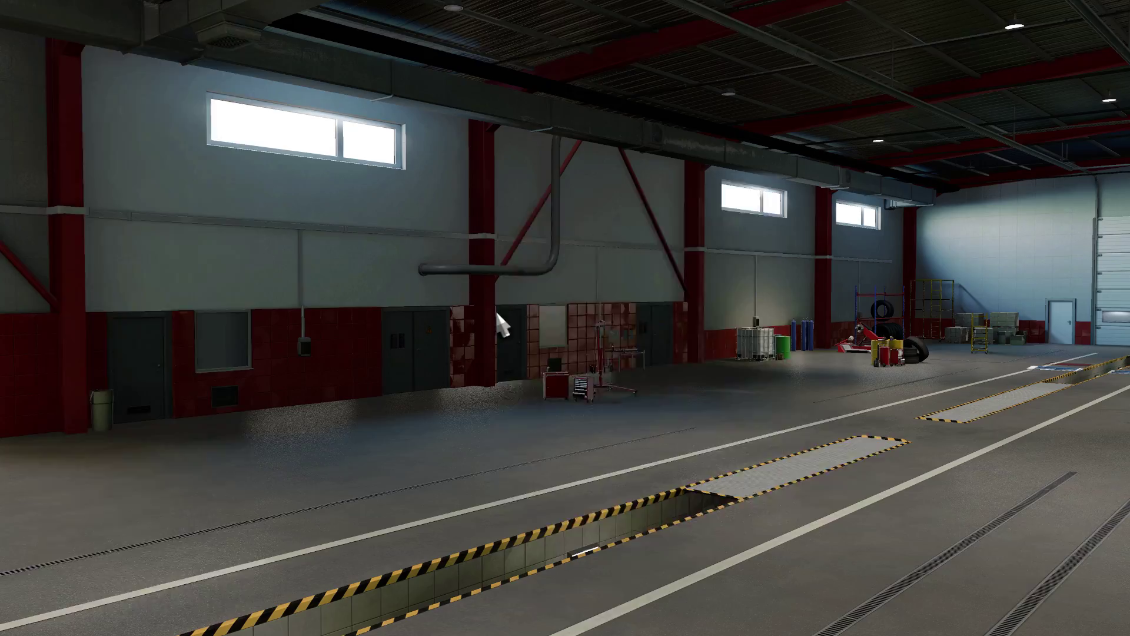
left_click(645, 30)
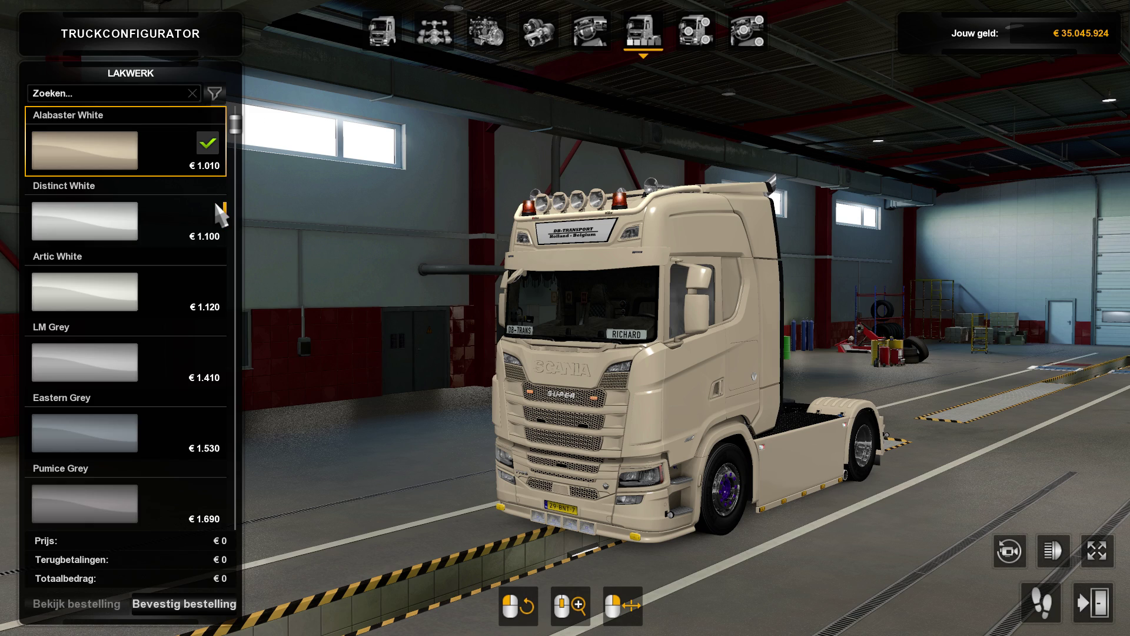
scroll(206, 212, "up", 5)
left_click(131, 155)
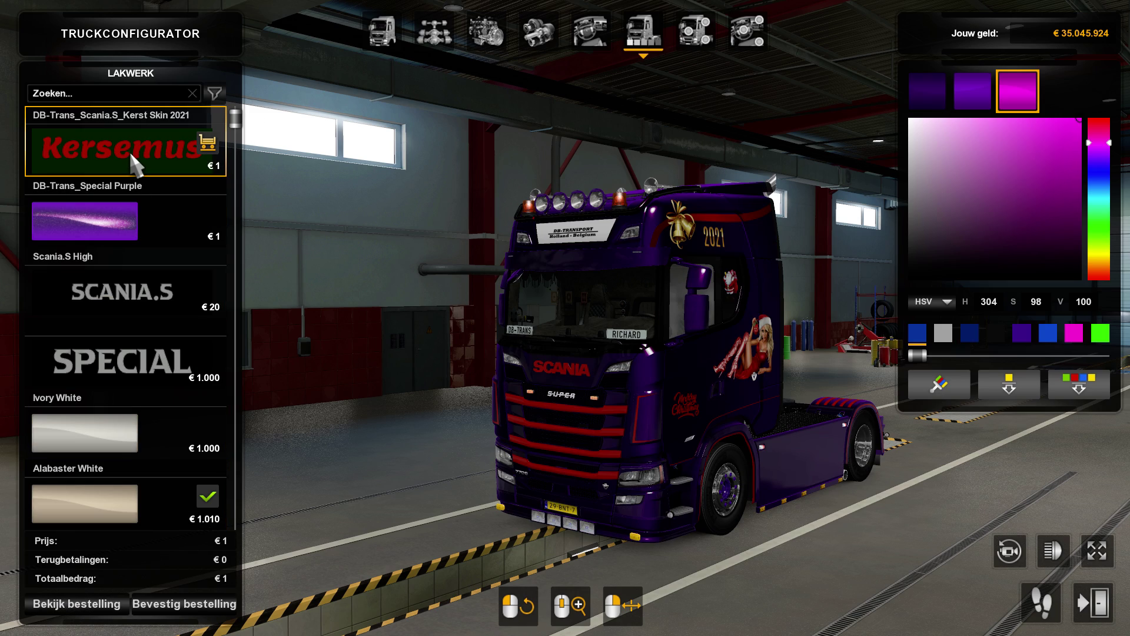
- Examine the painted truck from the side, rear and front to compare the add-on parts' colour with the cab
scroll(517, 257, "up", 3)
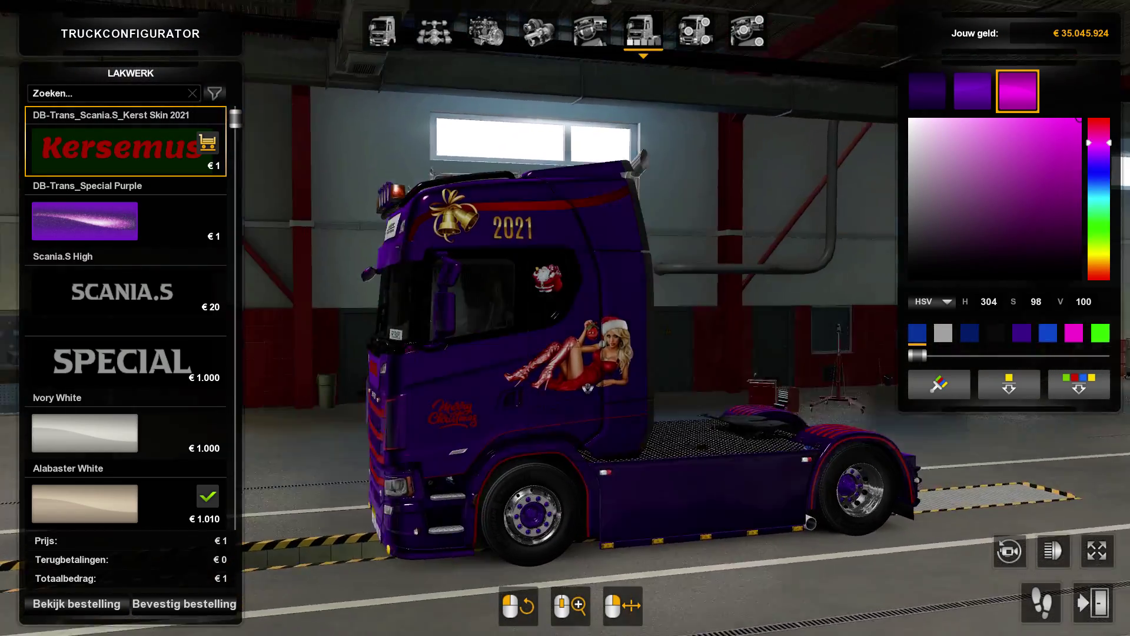
left_click_drag(811, 522, 447, 53)
scroll(612, 340, "up", 3)
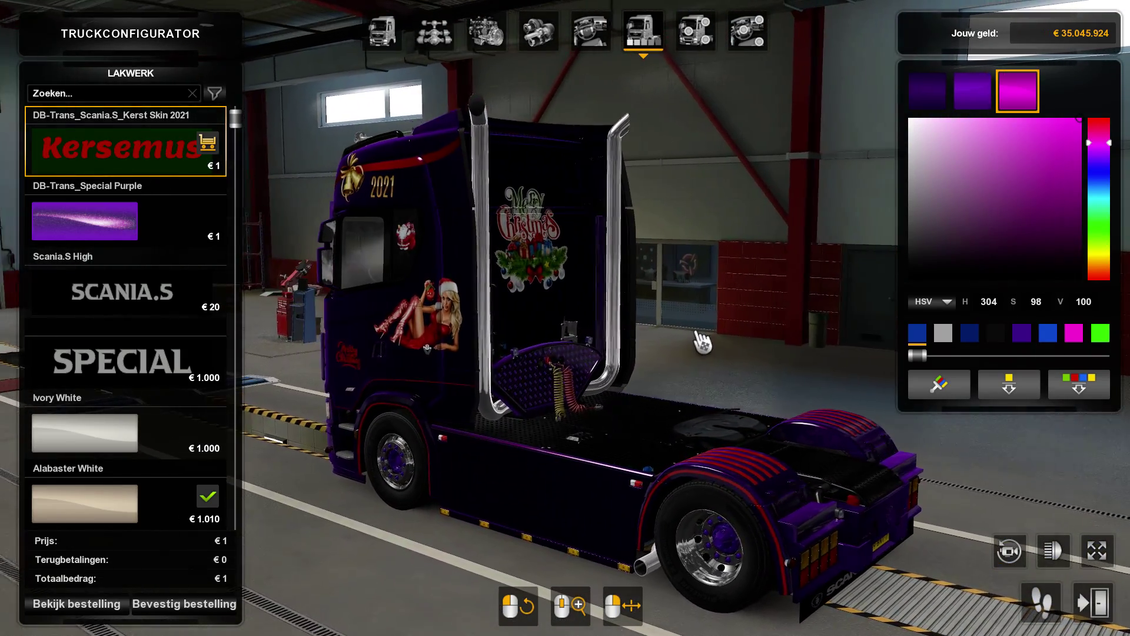
left_click_drag(681, 328, 783, 320)
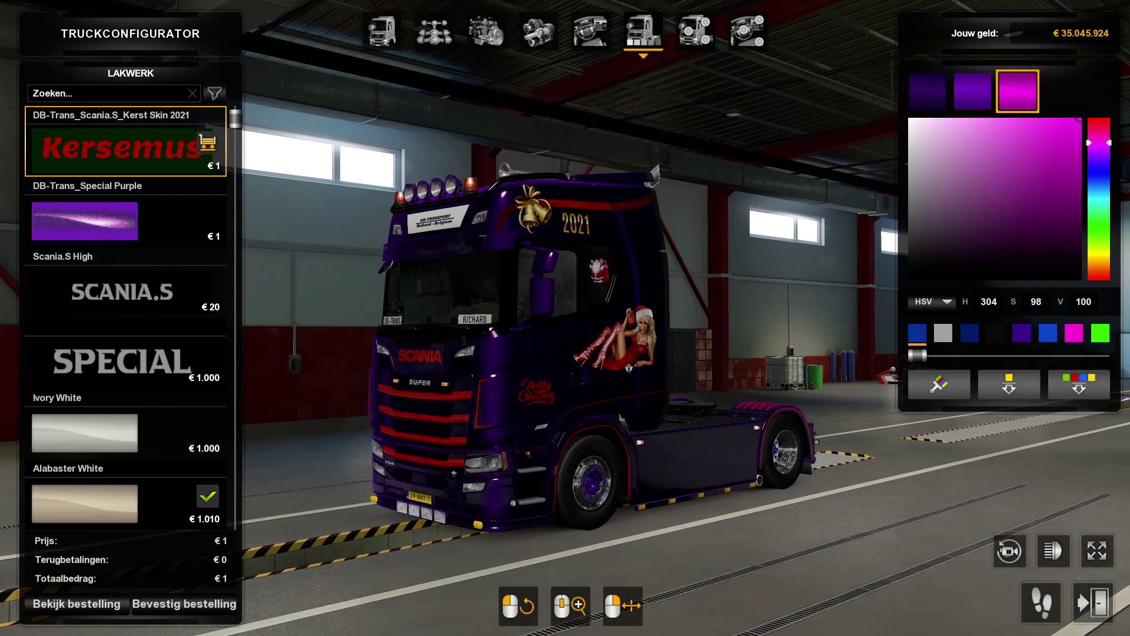
scroll(621, 323, "up", 4)
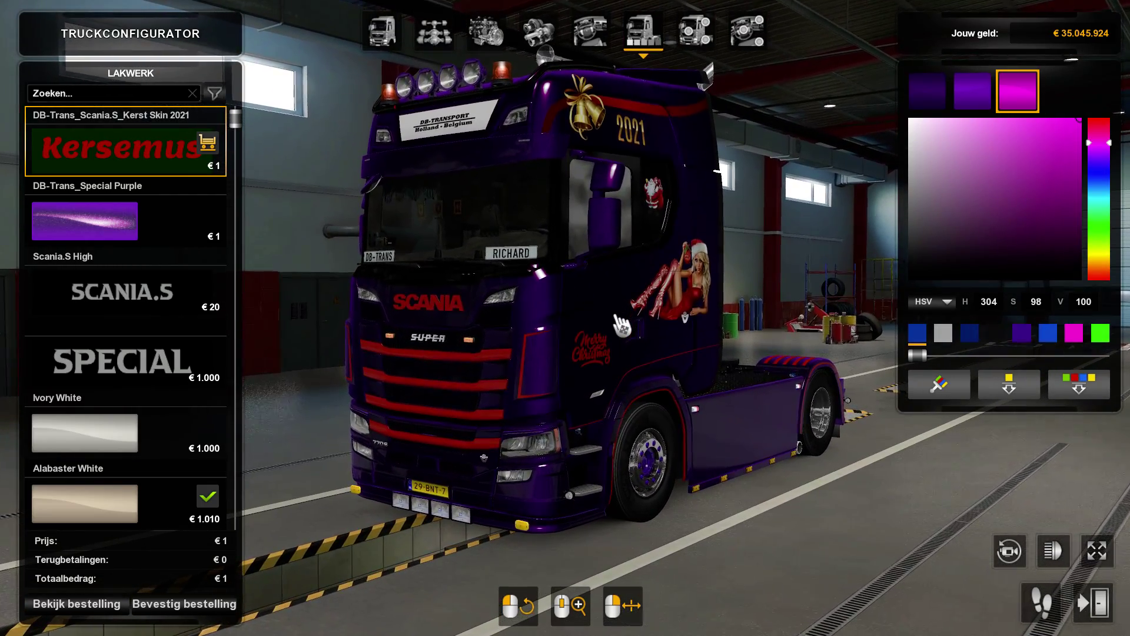
left_click_drag(620, 324, 681, 303)
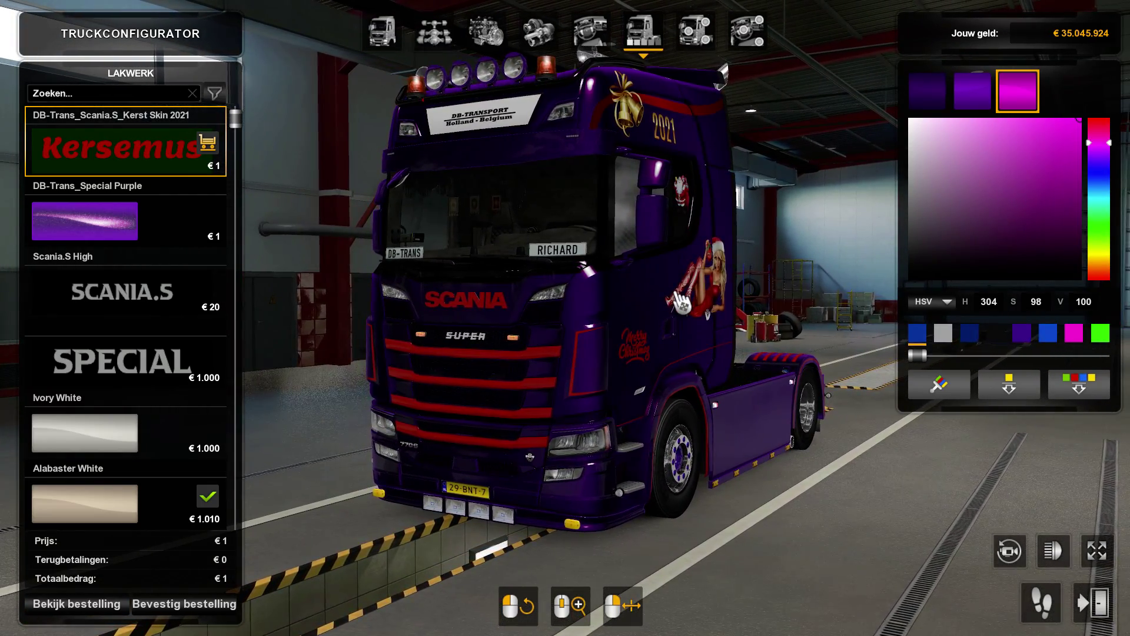